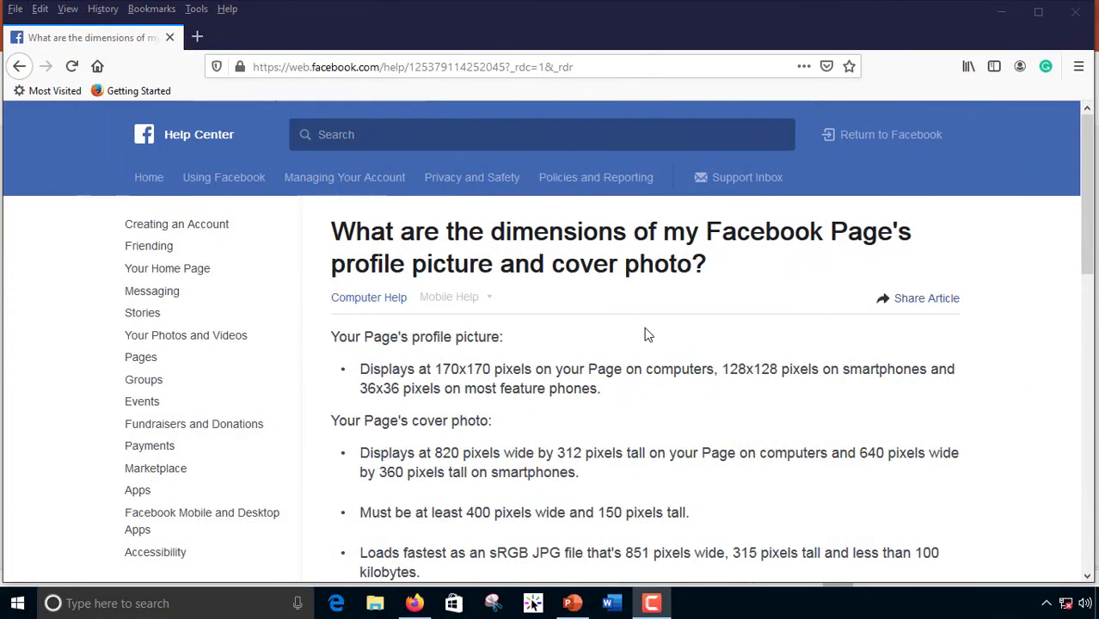
# Step: Check the recommended 851 × 315 px cover photo size in the help article, then minimize Firefox
pyautogui.scroll(-3, 649, 335)
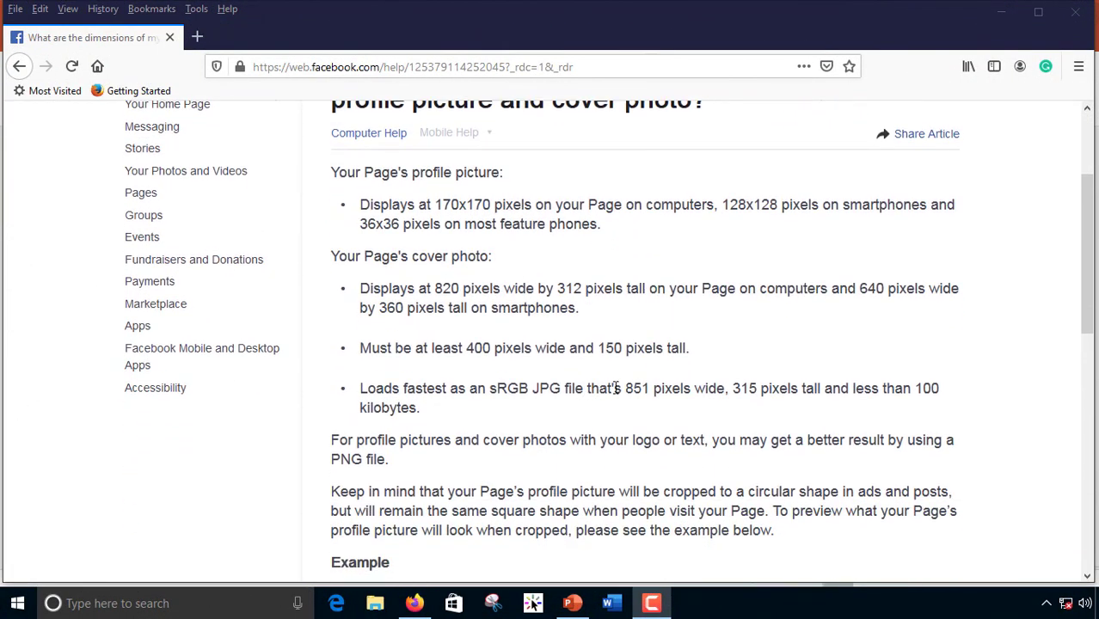
pyautogui.moveTo(623, 389); pyautogui.dragTo(823, 393)
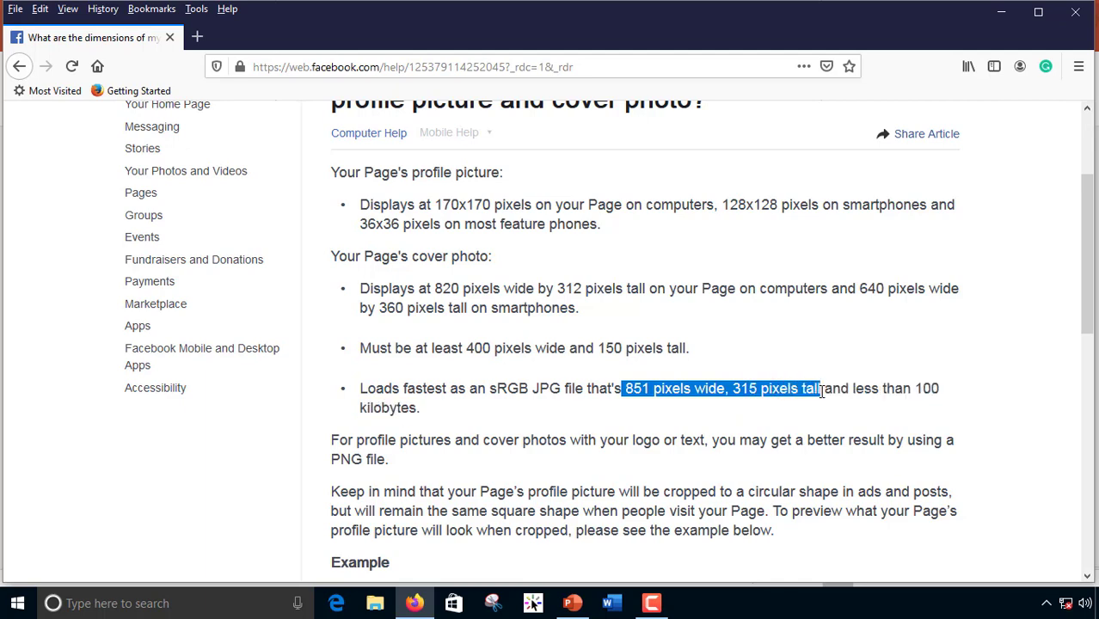
pyautogui.click(807, 362)
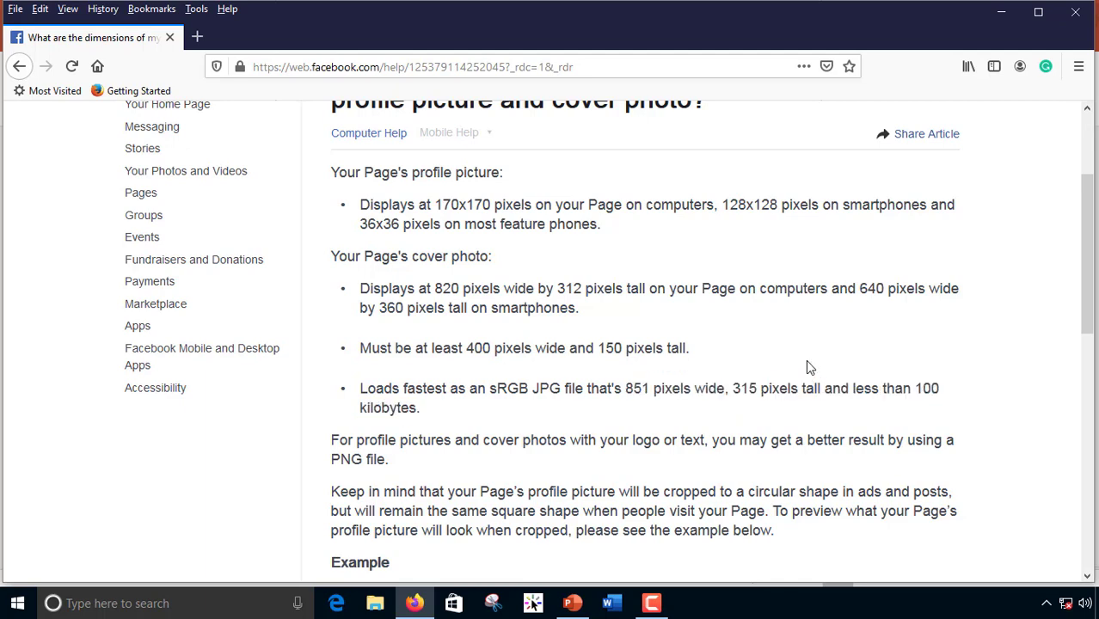
pyautogui.click(1002, 15)
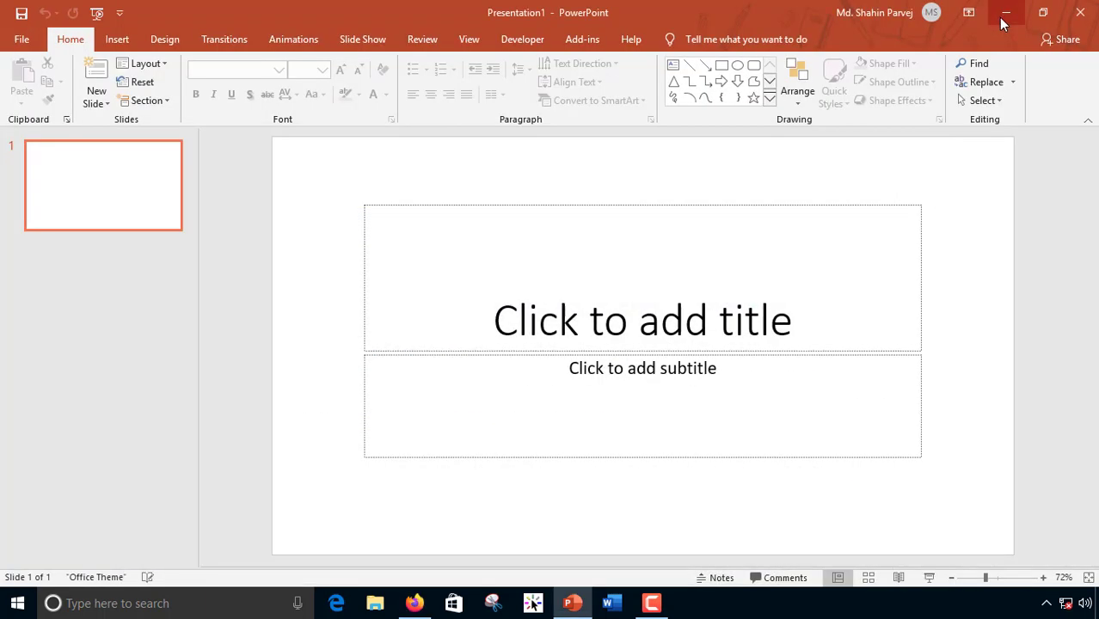
# Step: Change slide 1 to the Blank layout, removing its title and subtitle placeholders
pyautogui.rightClick(127, 178)
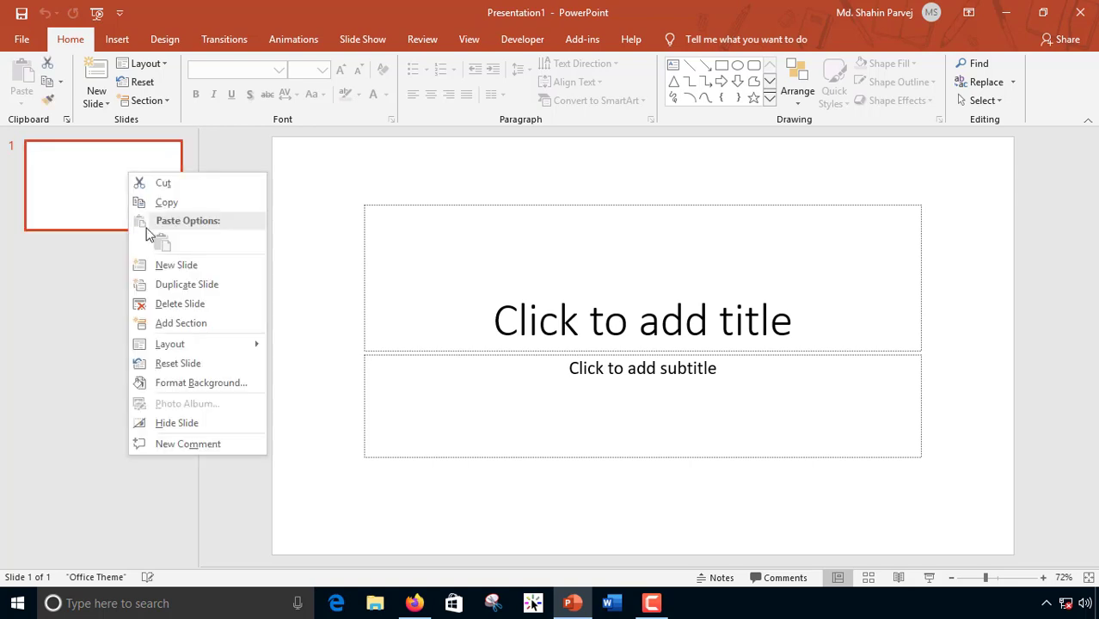
pyautogui.moveTo(196, 346)
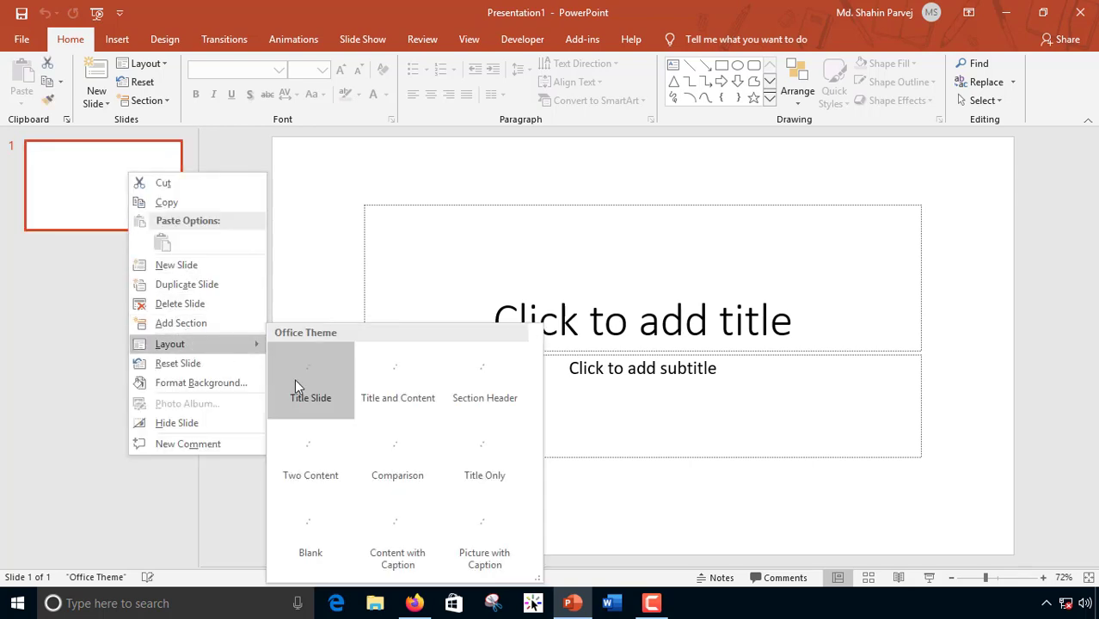
pyautogui.click(311, 553)
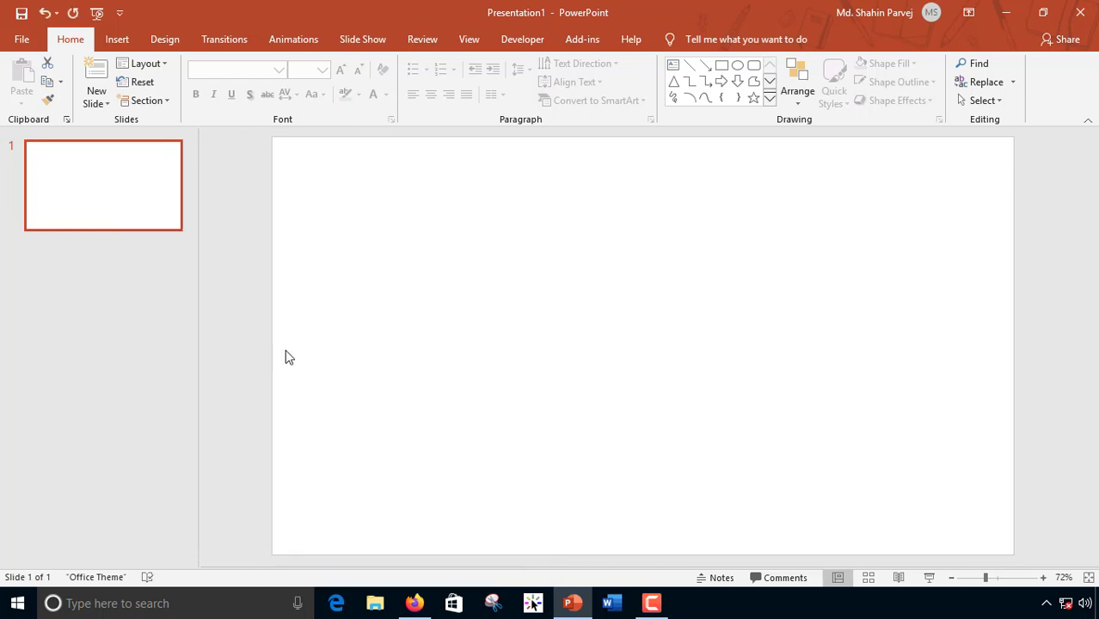
# Step: Set a custom slide size of 851 × 315 px (8.865 × 3.281 in) using Ensure Fit
pyautogui.click(152, 49)
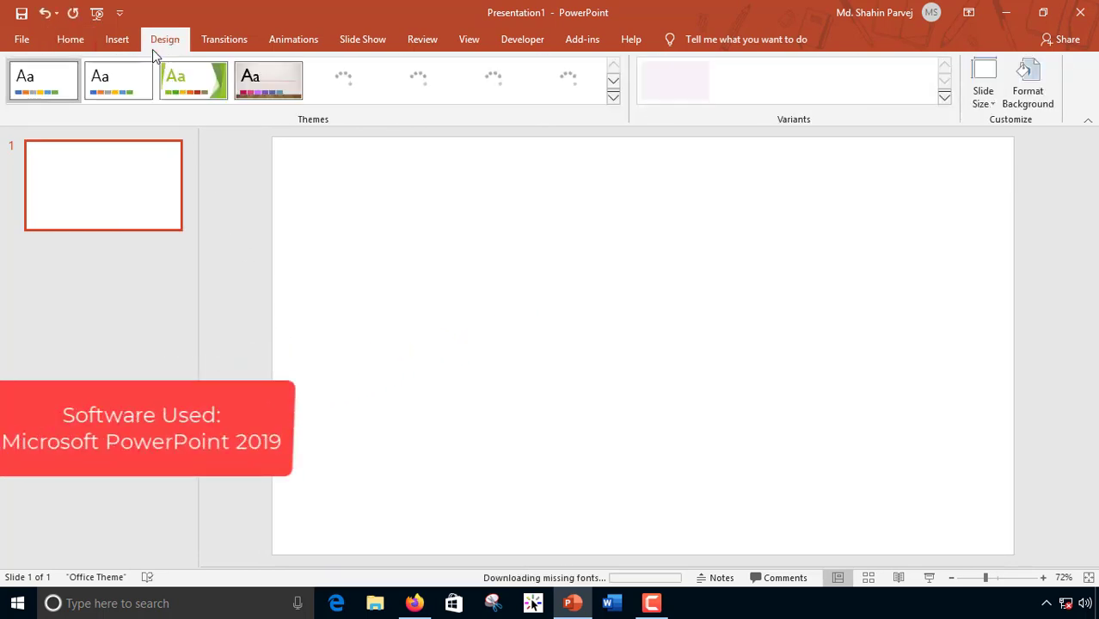
pyautogui.click(988, 105)
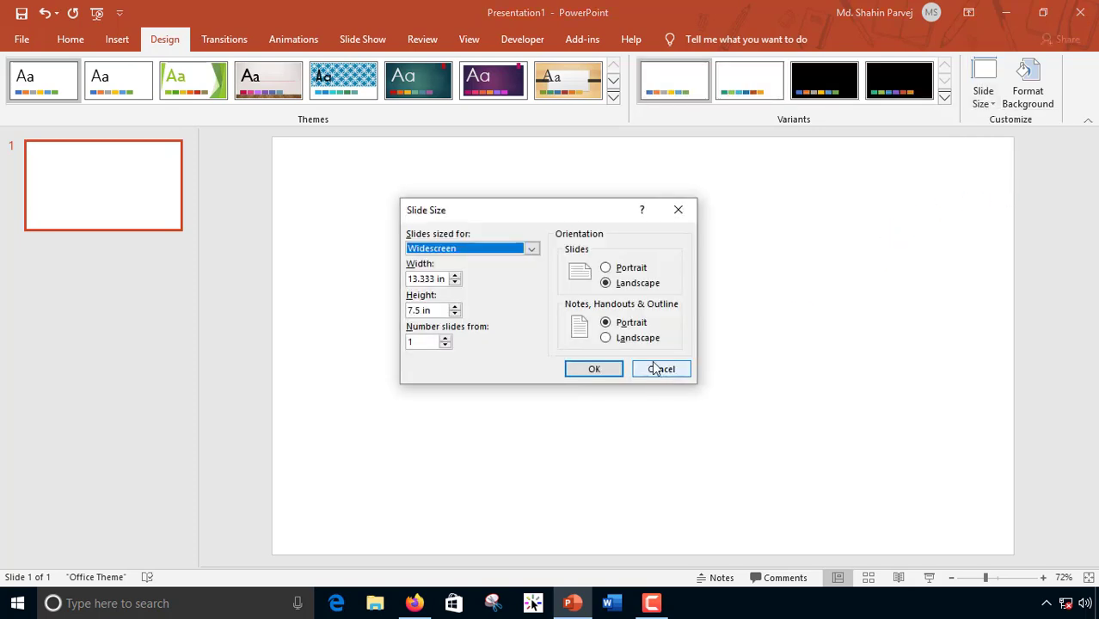
pyautogui.moveTo(512, 212); pyautogui.dragTo(530, 207)
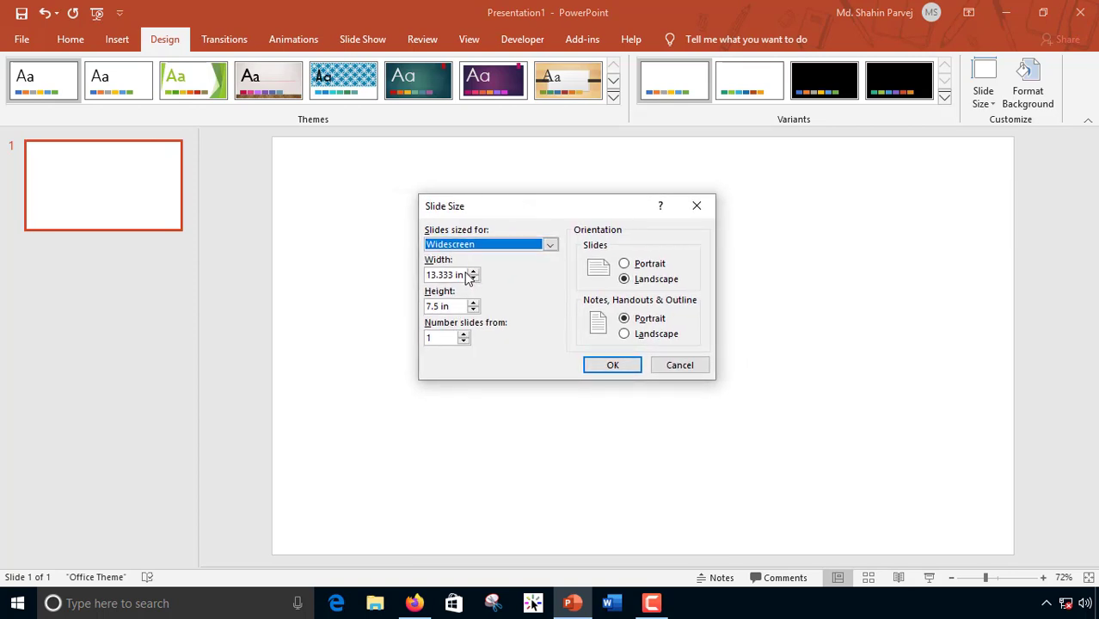
pyautogui.moveTo(463, 275); pyautogui.dragTo(398, 278)
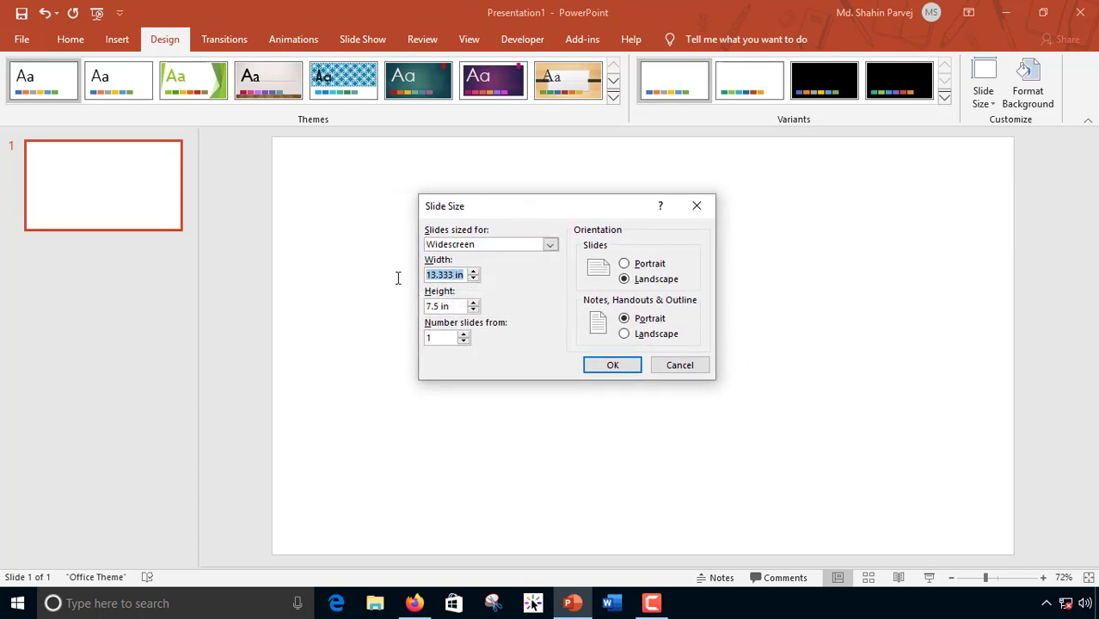
pyautogui.press('BackSpace')
pyautogui.write('851')
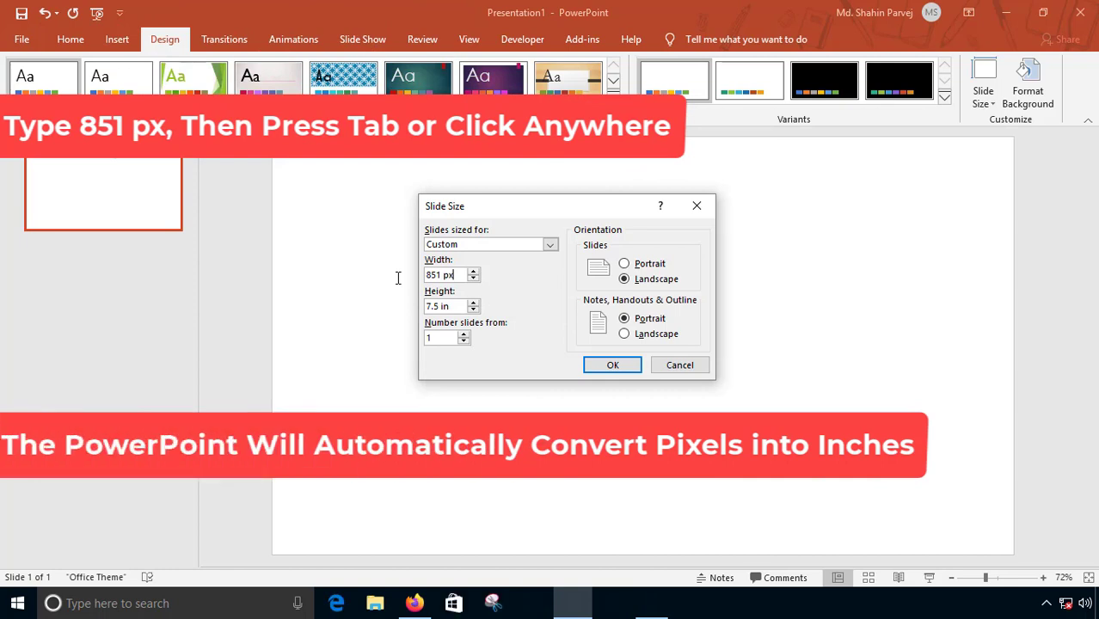
pyautogui.press('Tab')
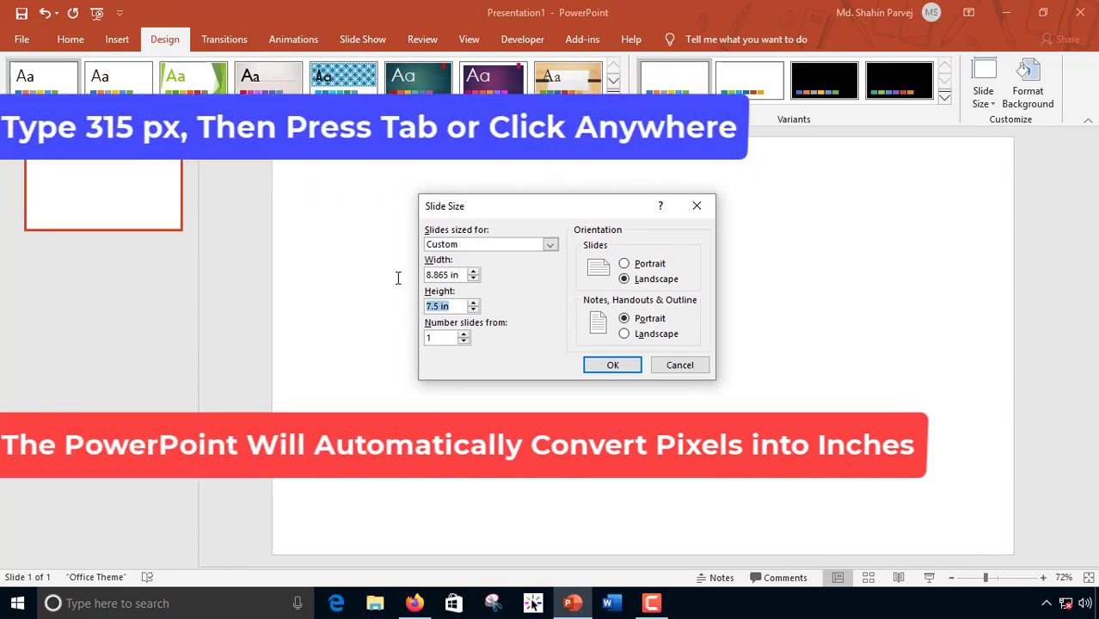
pyautogui.write('315')
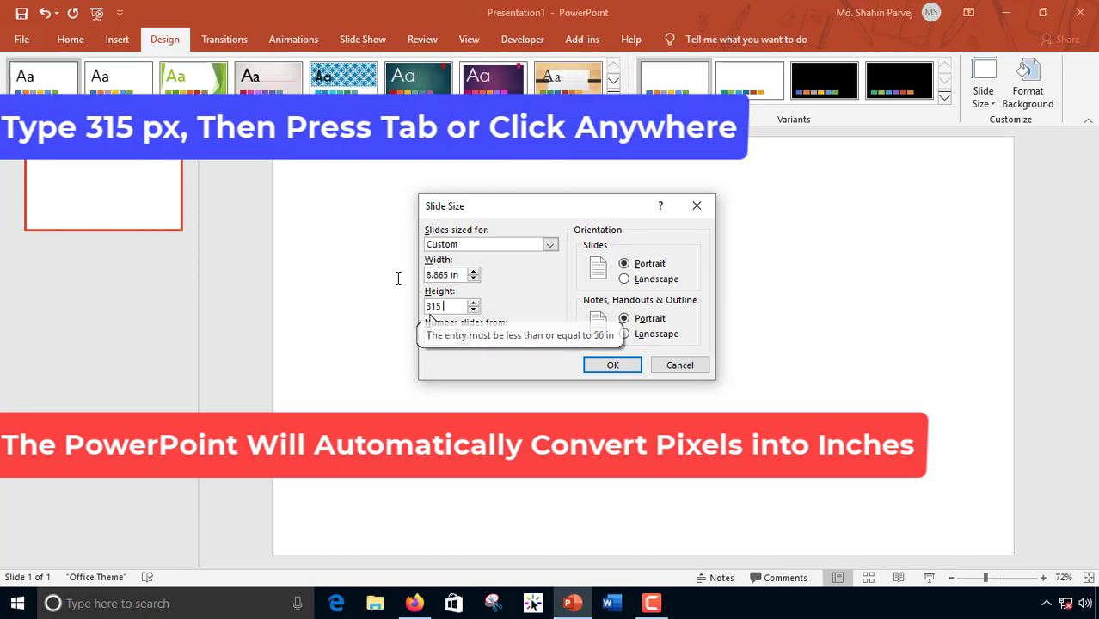
pyautogui.write(' px')
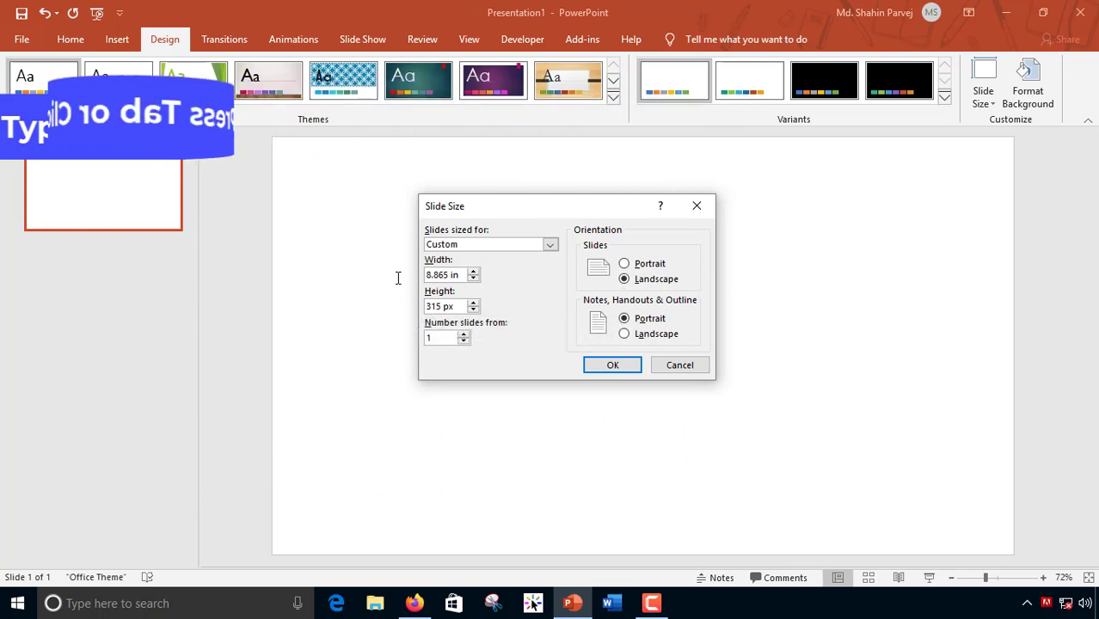
pyautogui.click(602, 364)
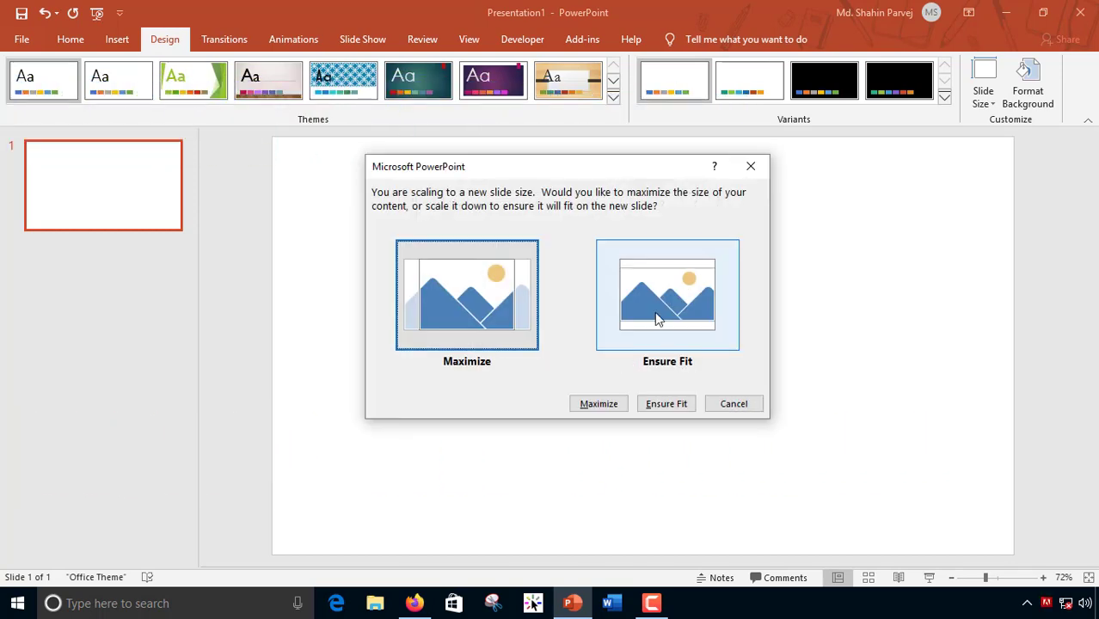
pyautogui.click(654, 311)
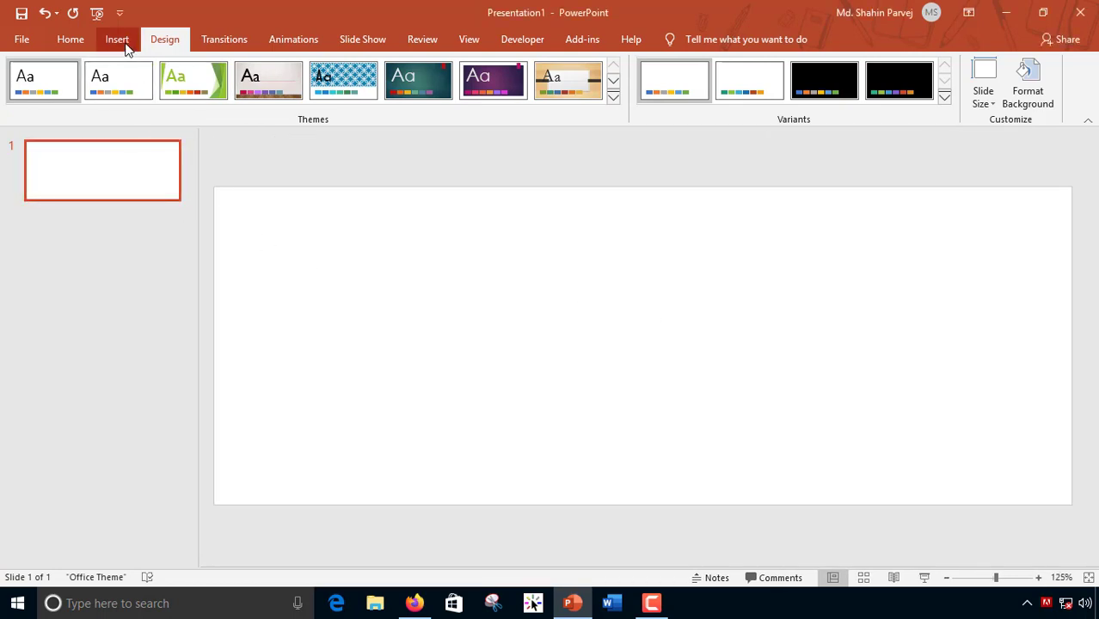
# Step: Draw a right triangle spanning the full height of the slide's left edge
pyautogui.click(125, 47)
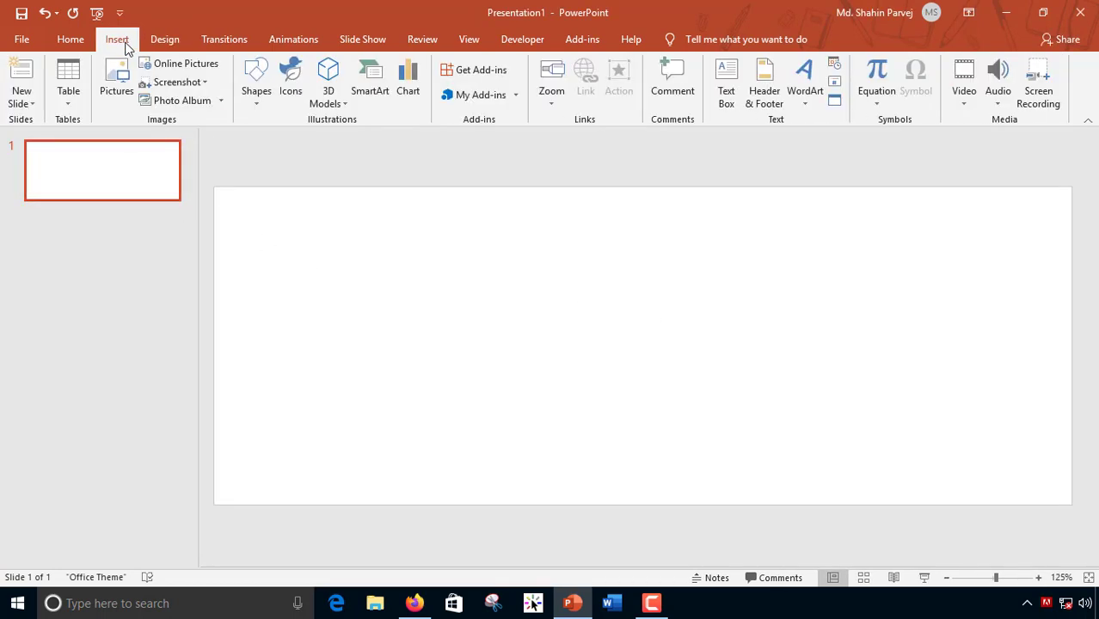
pyautogui.click(258, 103)
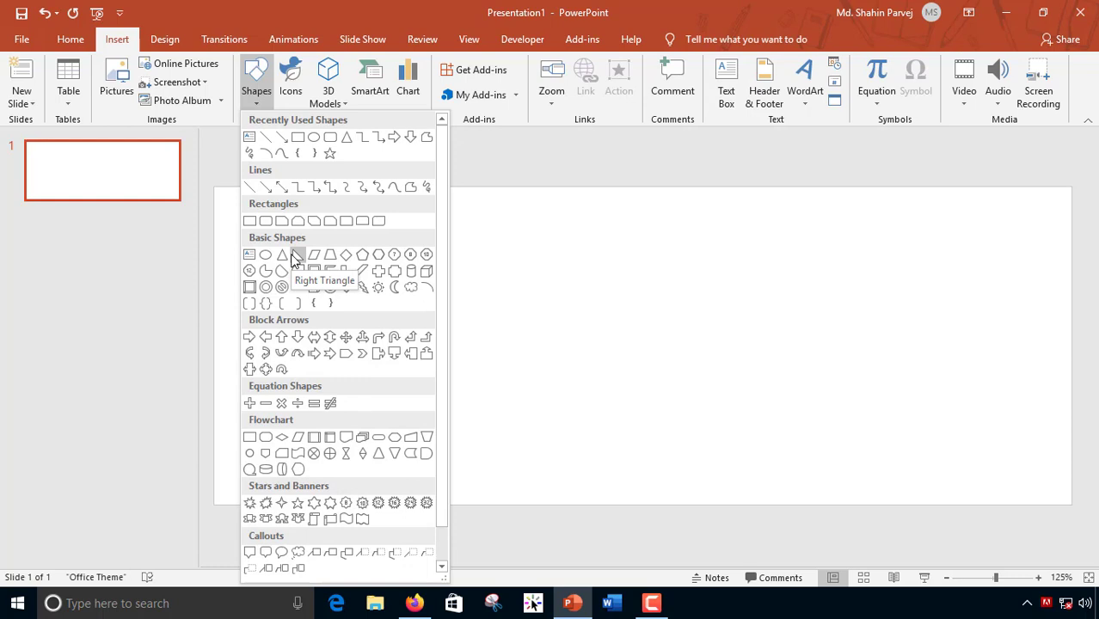
pyautogui.click(296, 256)
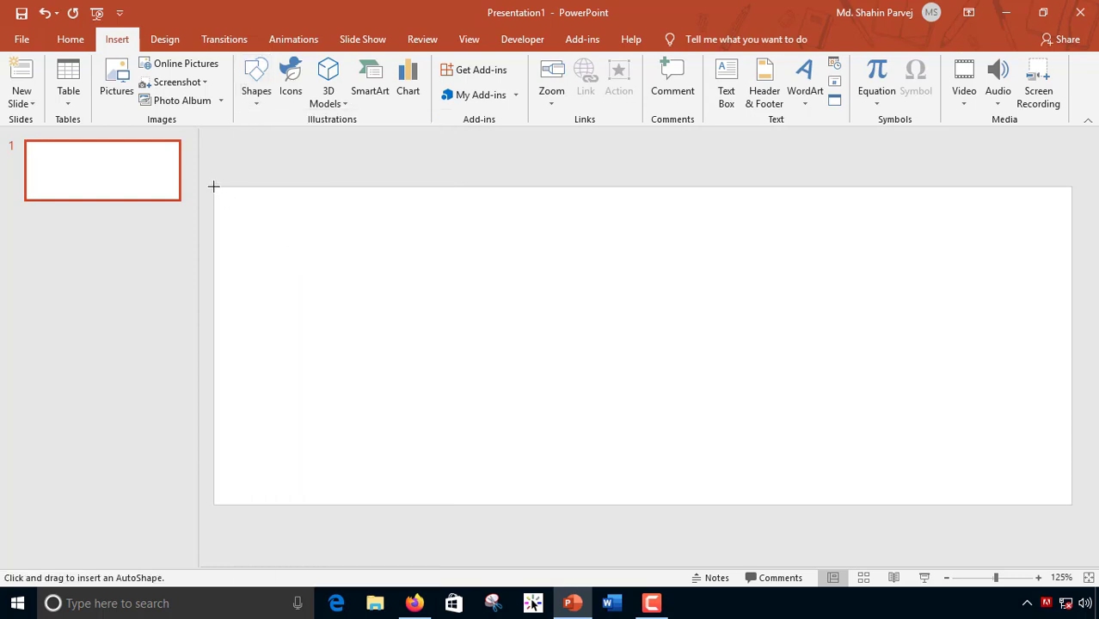
pyautogui.moveTo(215, 187); pyautogui.dragTo(337, 499)
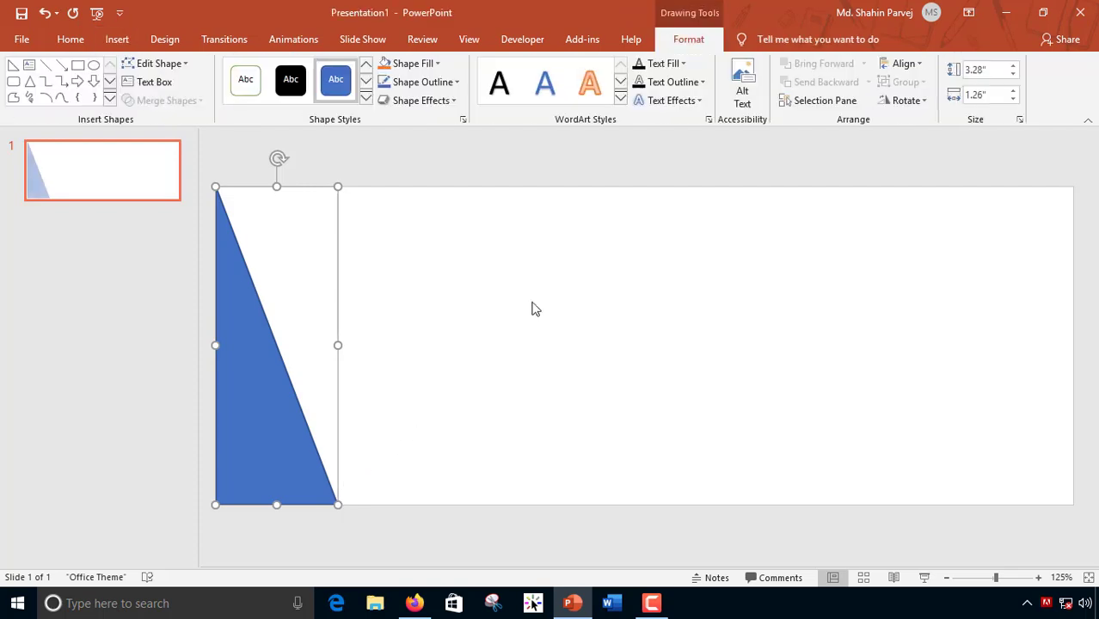
# Step: Remove the triangle's outline and bring up its Format Shape settings
pyautogui.click(444, 83)
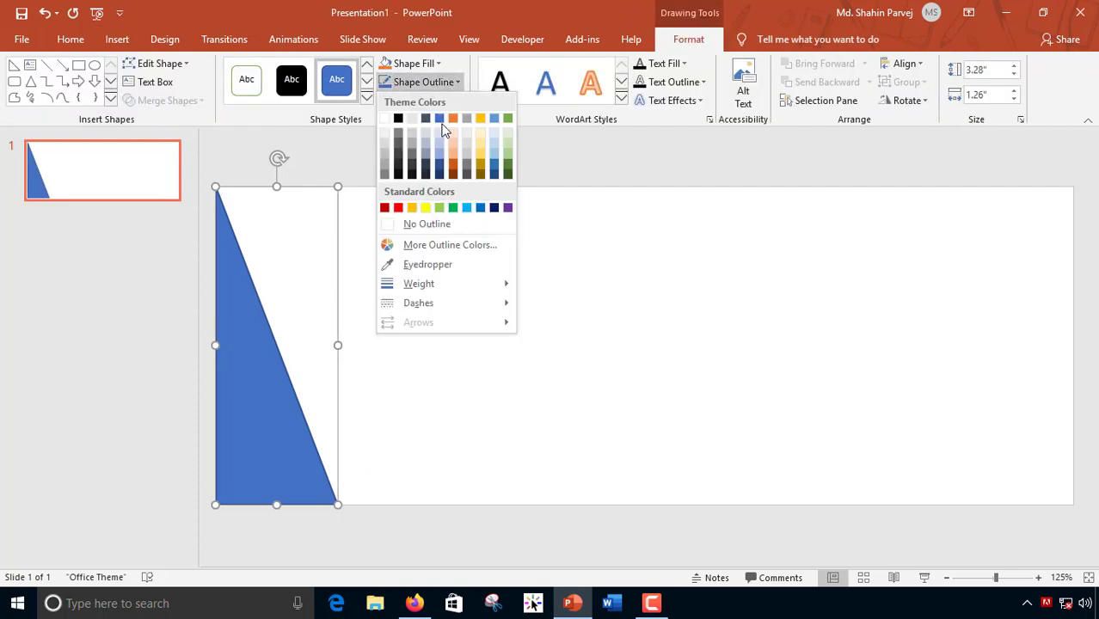
pyautogui.click(429, 224)
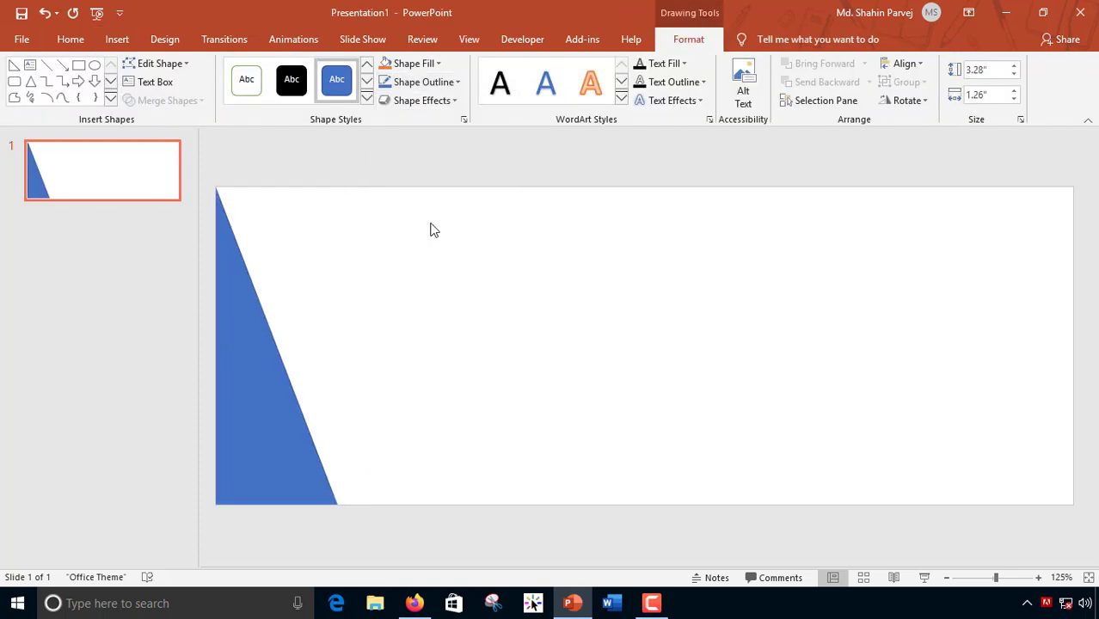
pyautogui.rightClick(239, 339)
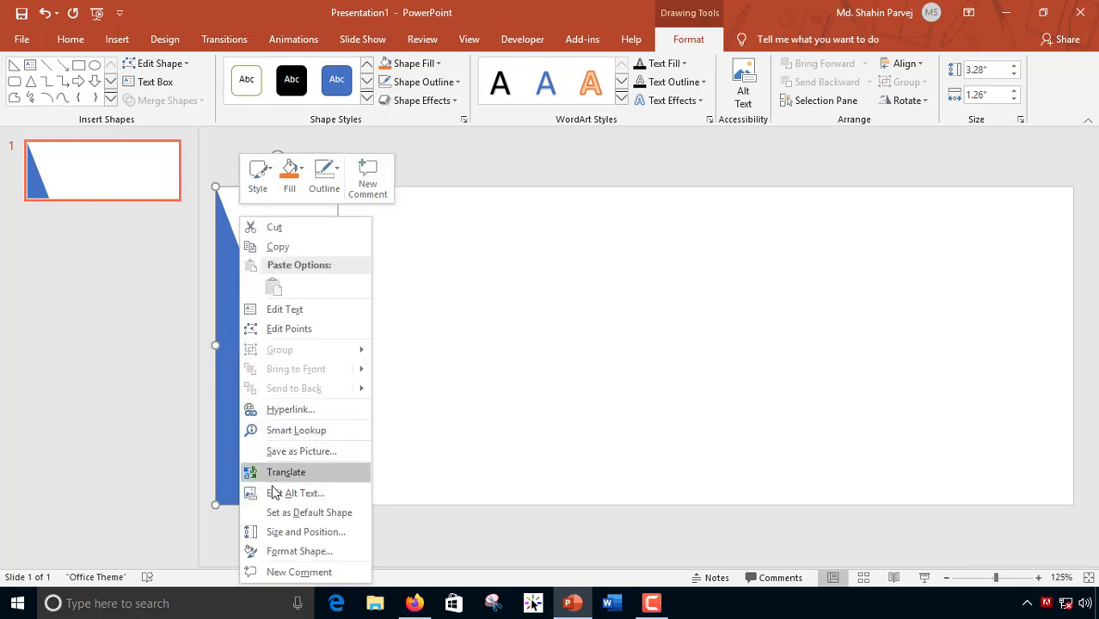
pyautogui.click(287, 552)
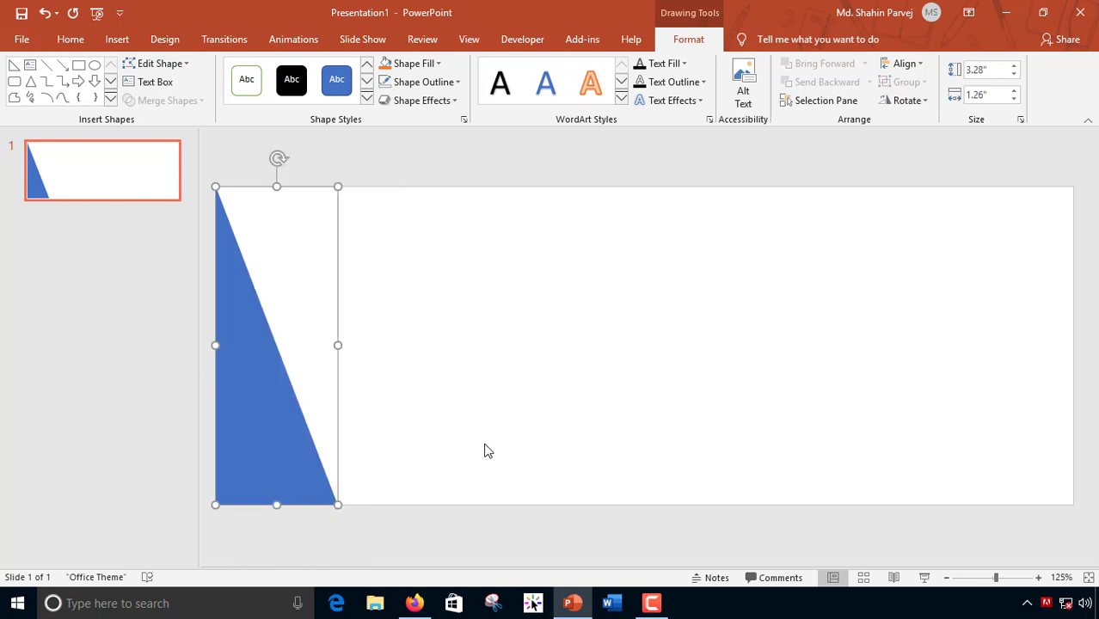
# Step: Fill the triangle with an orange preset gradient and set the gradient type to Rectangular
pyautogui.click(899, 237)
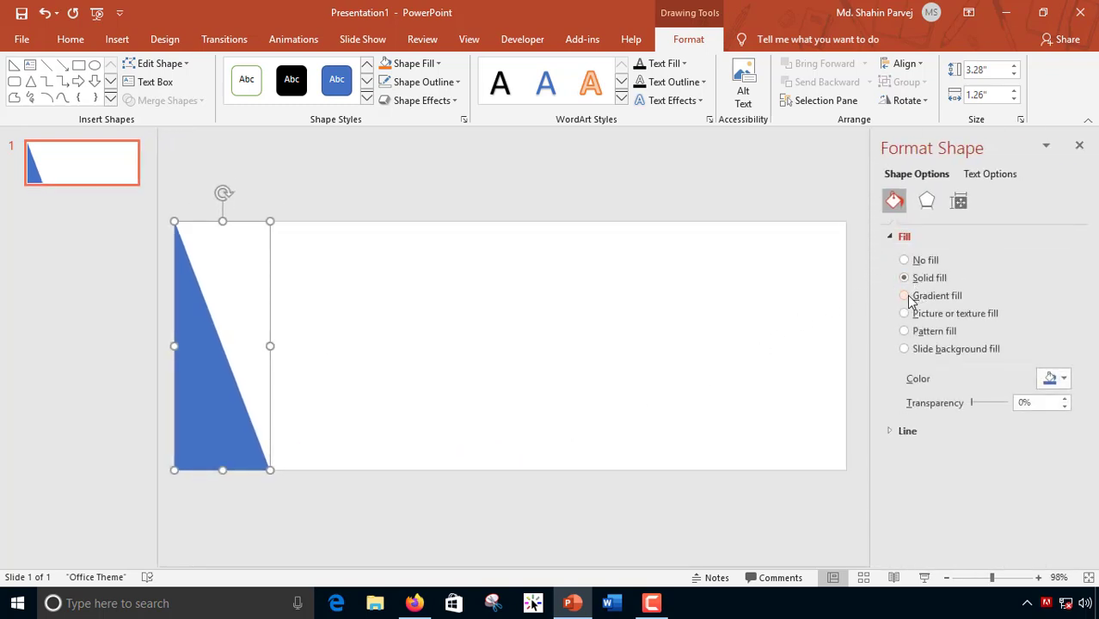
pyautogui.click(908, 296)
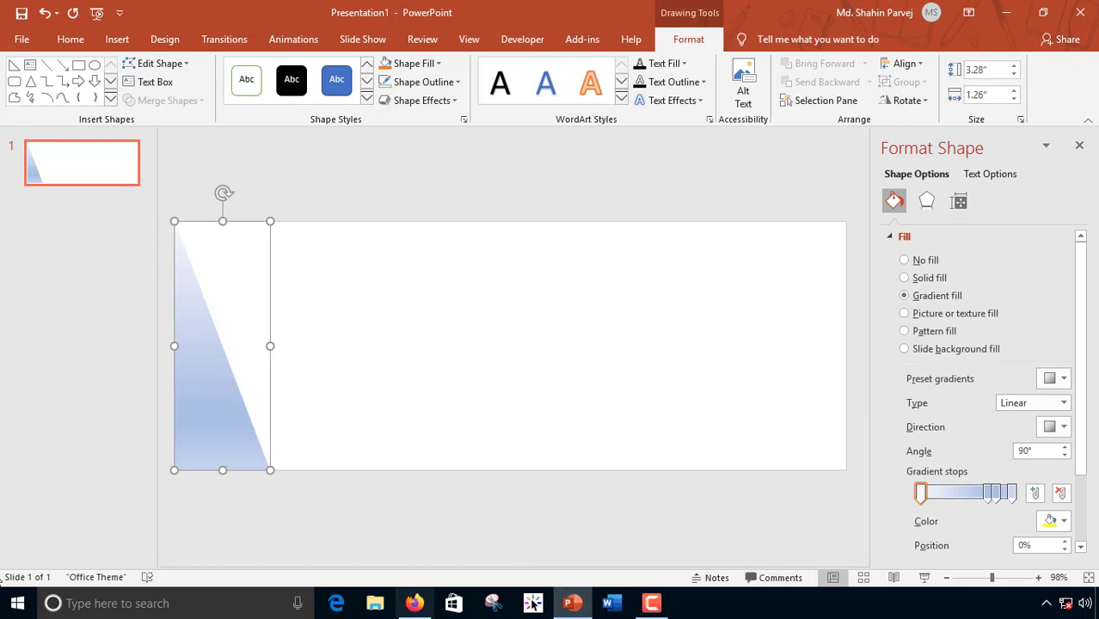
pyautogui.click(1060, 380)
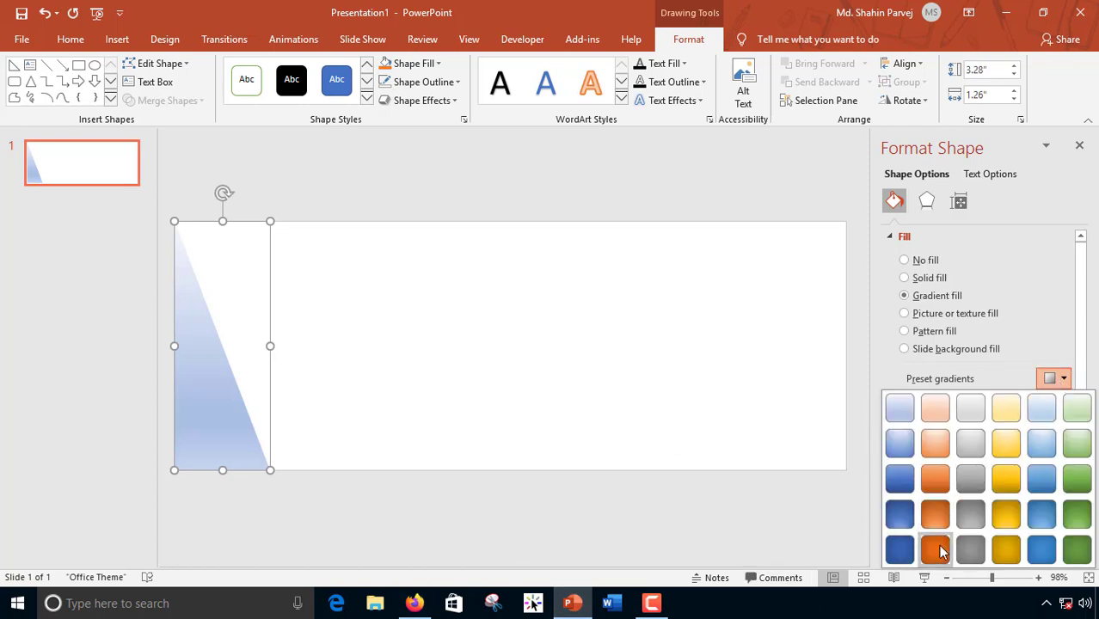
pyautogui.click(941, 545)
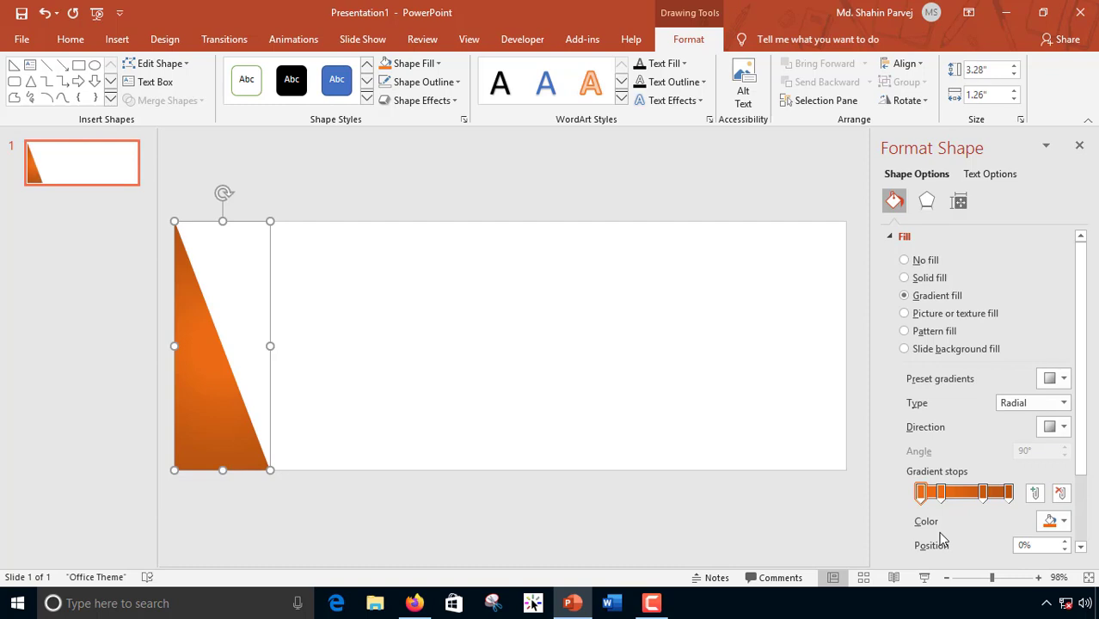
pyautogui.click(1064, 402)
pyautogui.click(1041, 450)
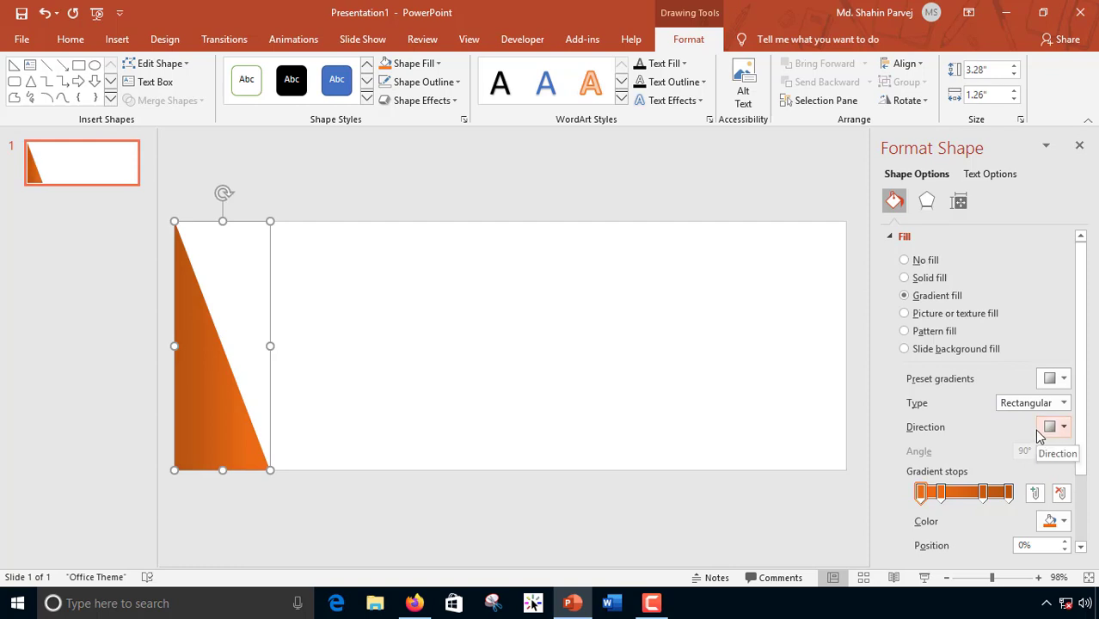
pyautogui.click(194, 393)
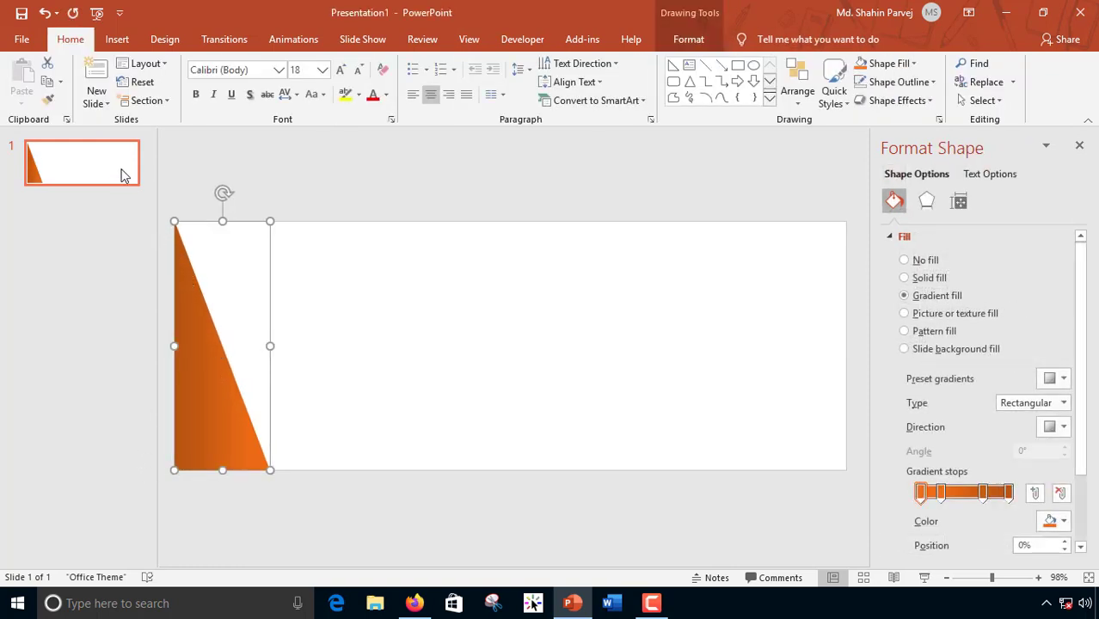
# Step: Duplicate the triangle, flip the copy upside down, and stretch it to full height beside the original
pyautogui.click(59, 81)
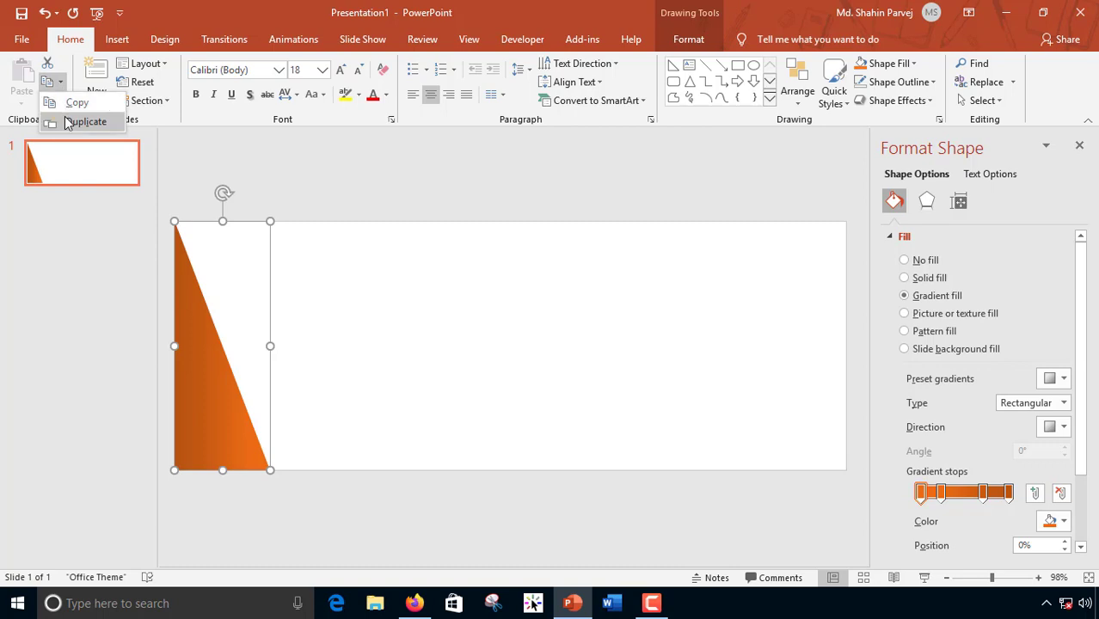
pyautogui.click(68, 123)
pyautogui.moveTo(206, 343); pyautogui.dragTo(356, 304)
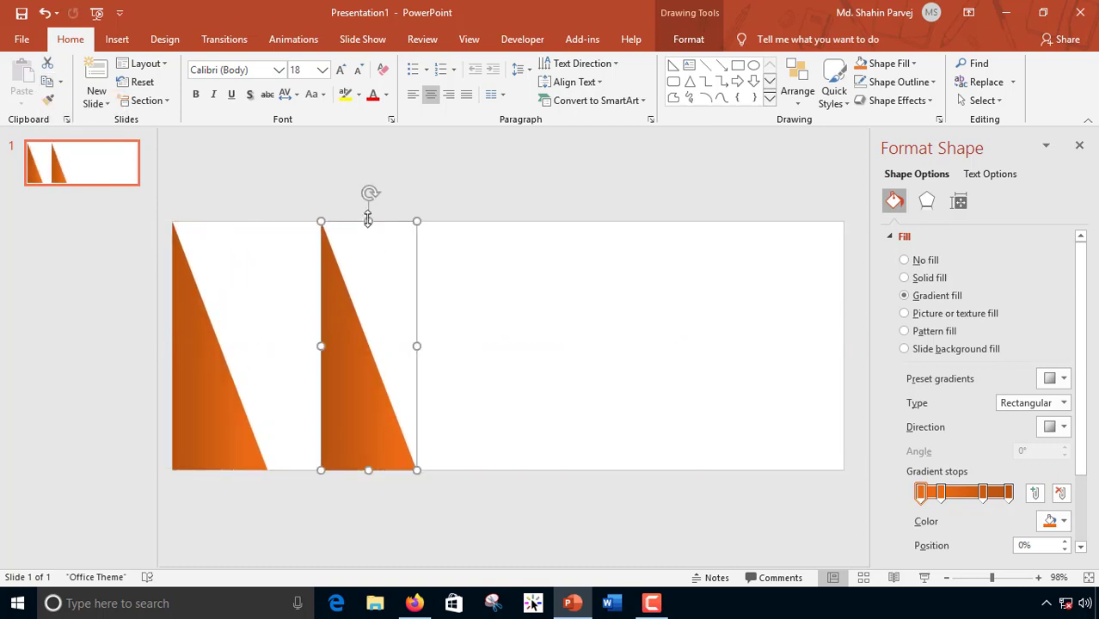
pyautogui.moveTo(368, 221); pyautogui.dragTo(366, 534)
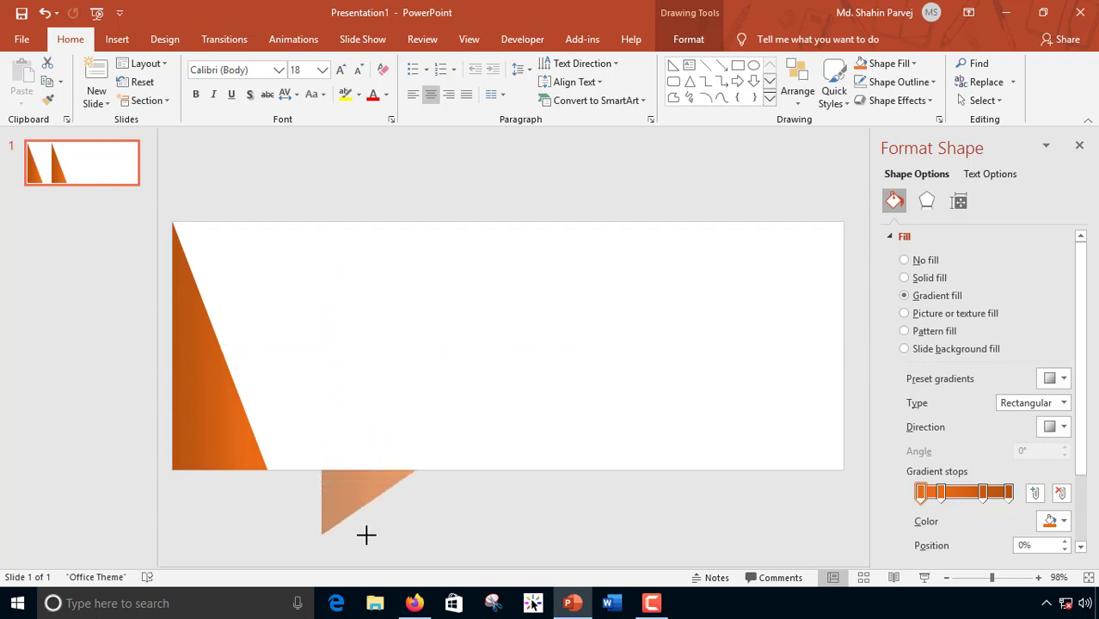
pyautogui.moveTo(350, 476); pyautogui.dragTo(365, 245)
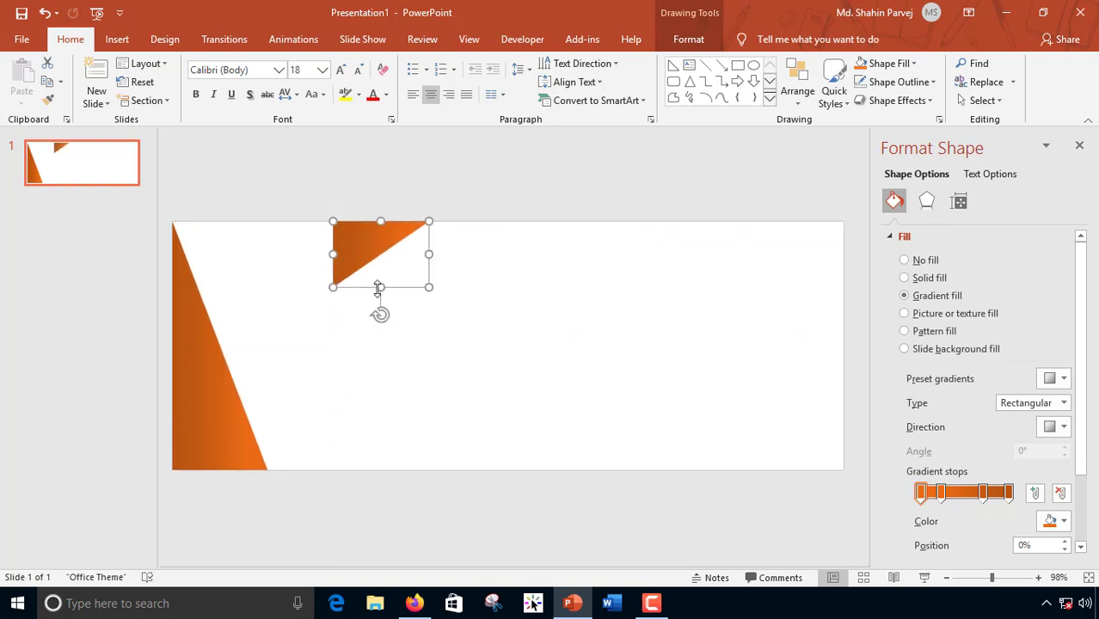
pyautogui.moveTo(378, 287); pyautogui.dragTo(376, 470)
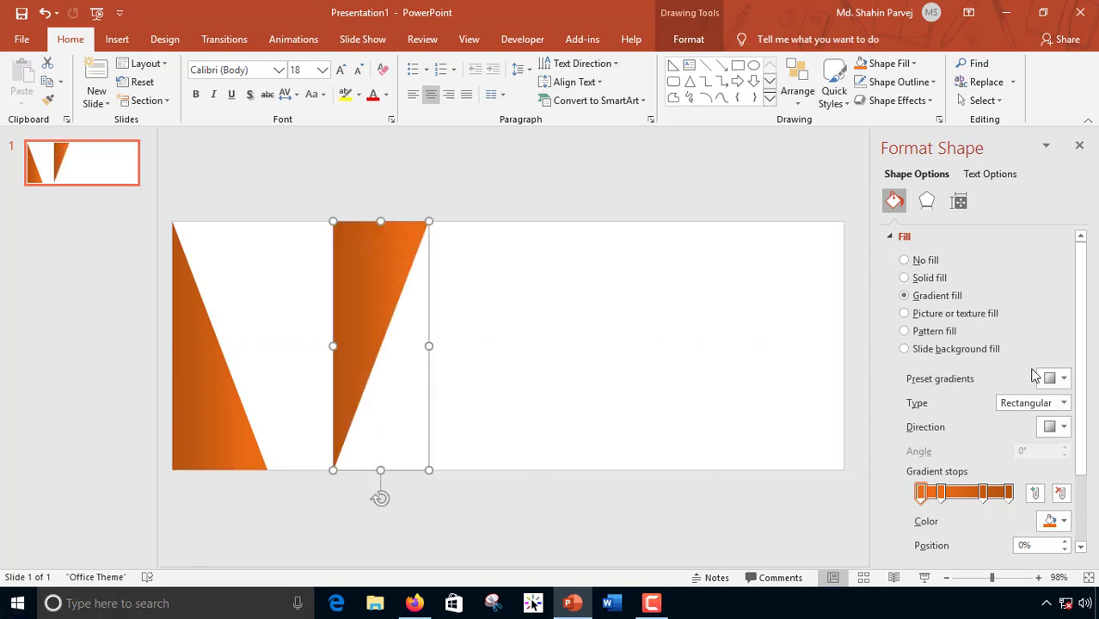
pyautogui.click(1057, 379)
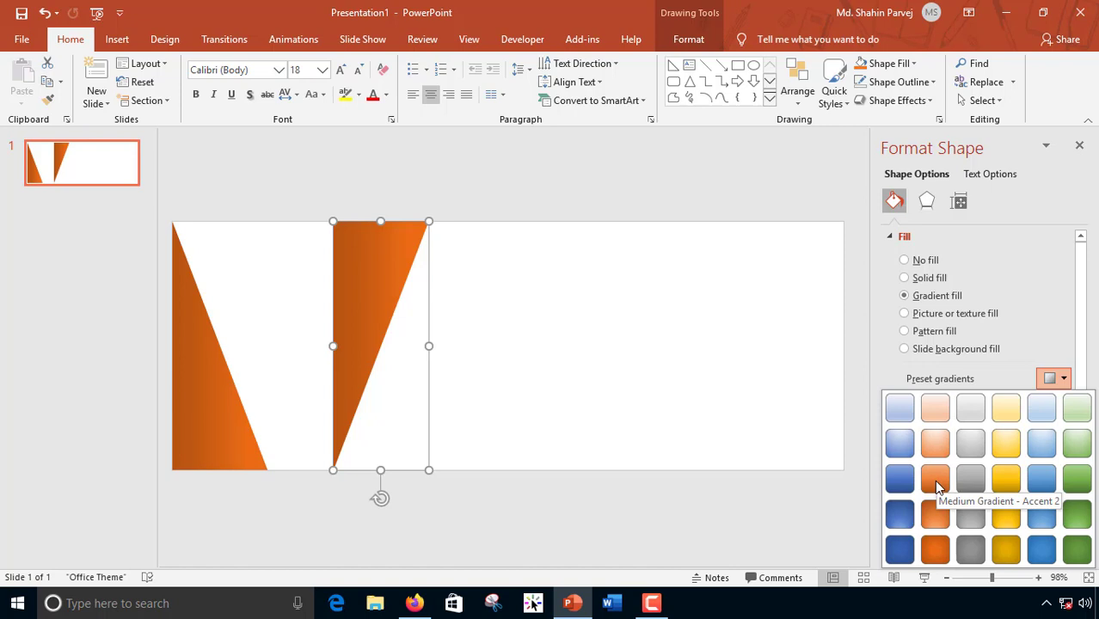
# Step: Give the flipped triangle a lighter orange radial gradient and move it to the slide's left edge
pyautogui.click(938, 487)
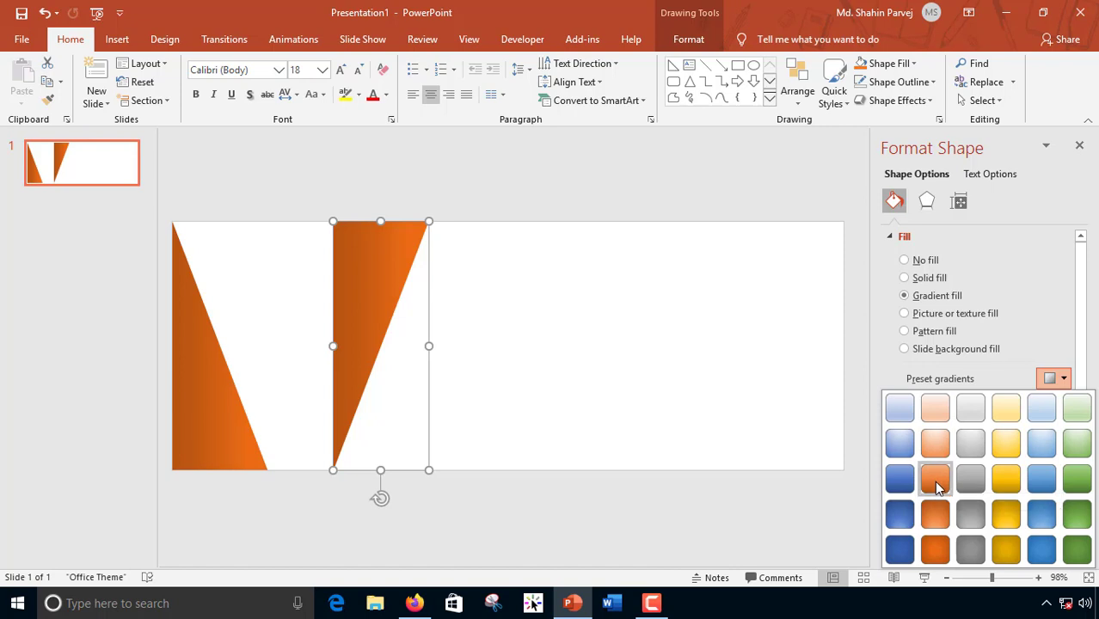
pyautogui.click(1056, 378)
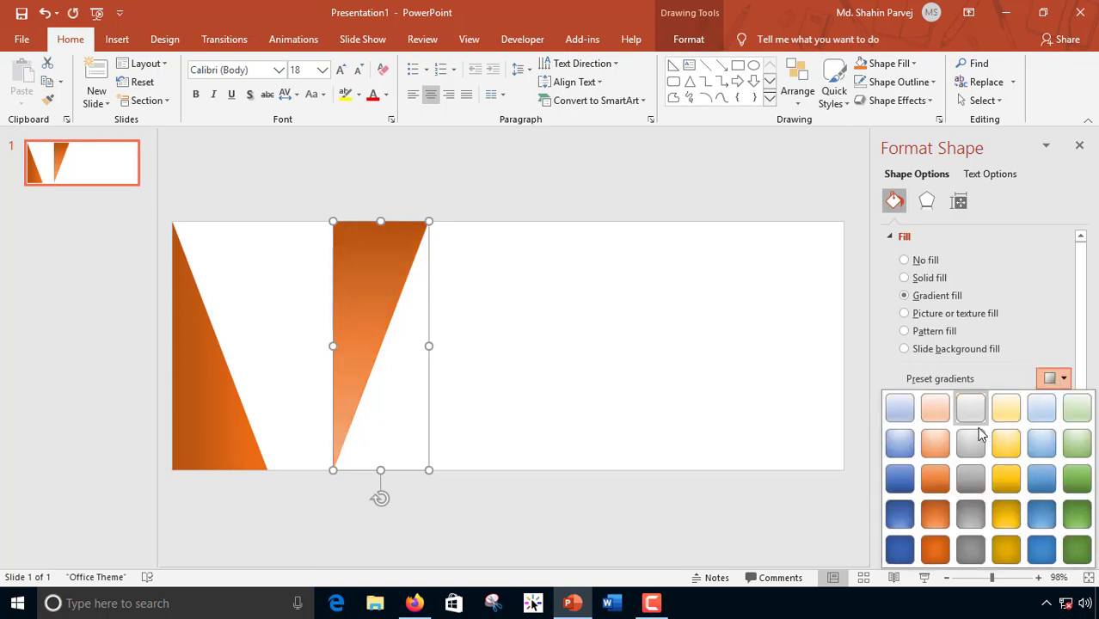
pyautogui.click(939, 443)
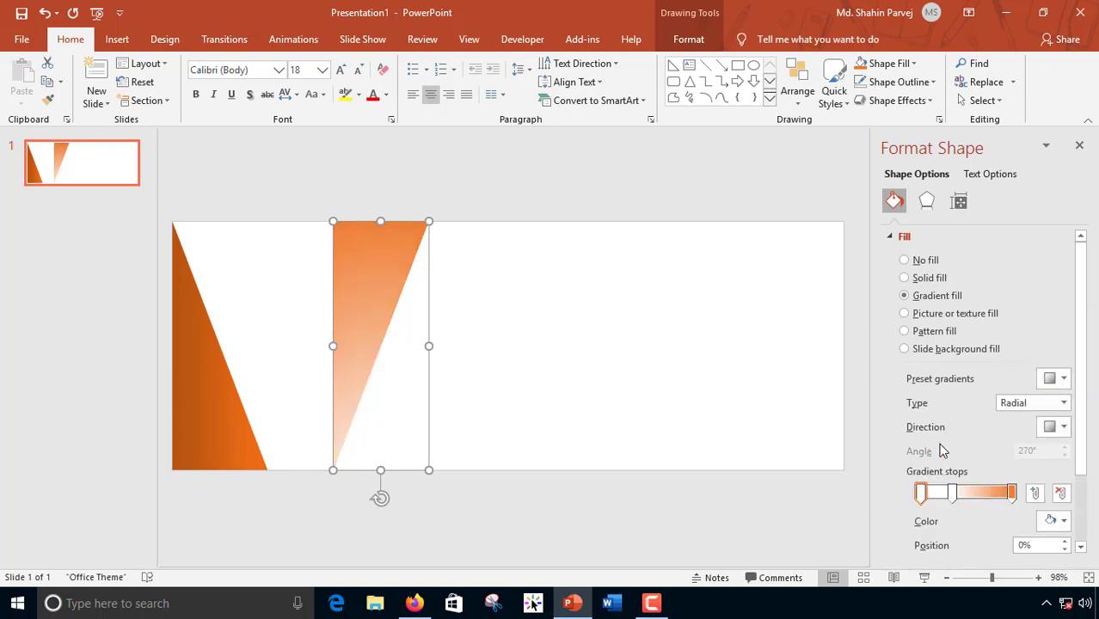
pyautogui.moveTo(363, 294); pyautogui.dragTo(204, 291)
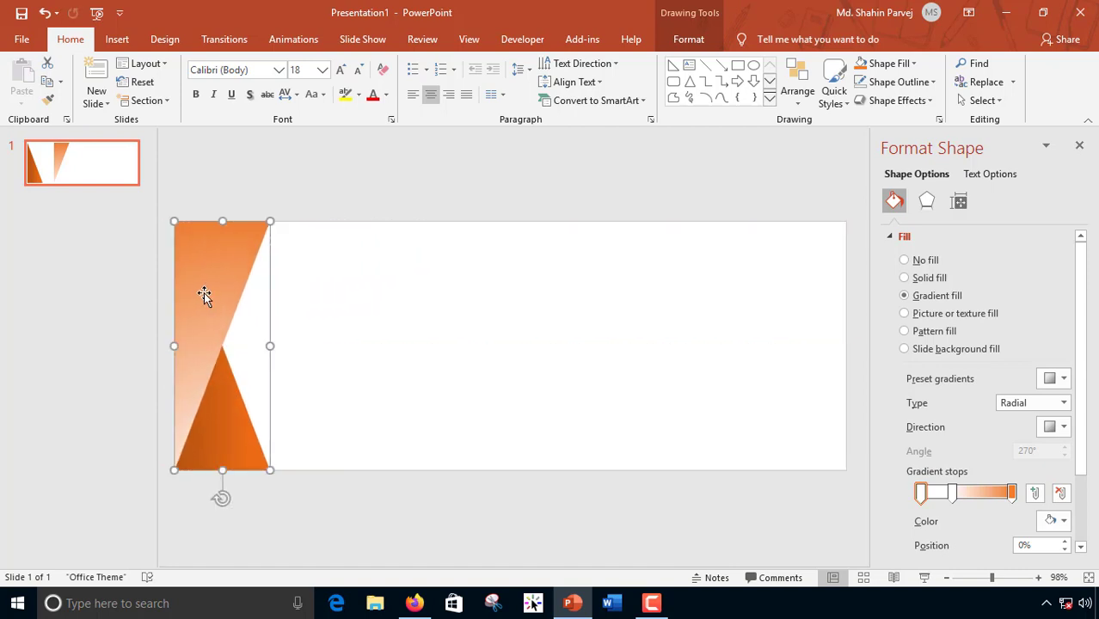
pyautogui.click(489, 333)
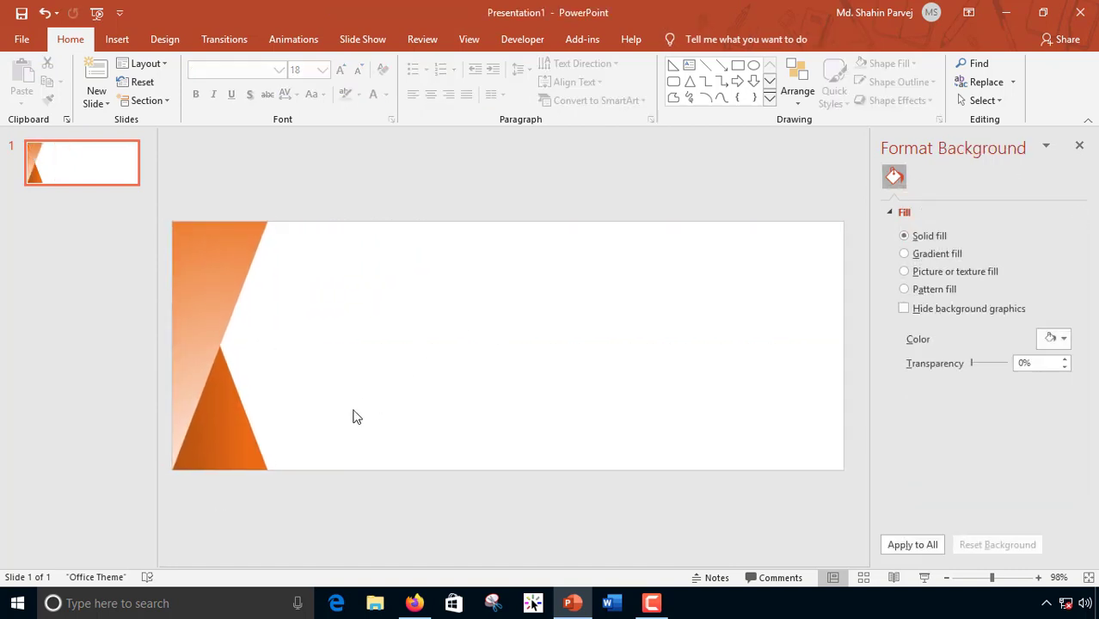
# Step: Select both orange gradient triangles and group them into a single object
pyautogui.click(229, 434)
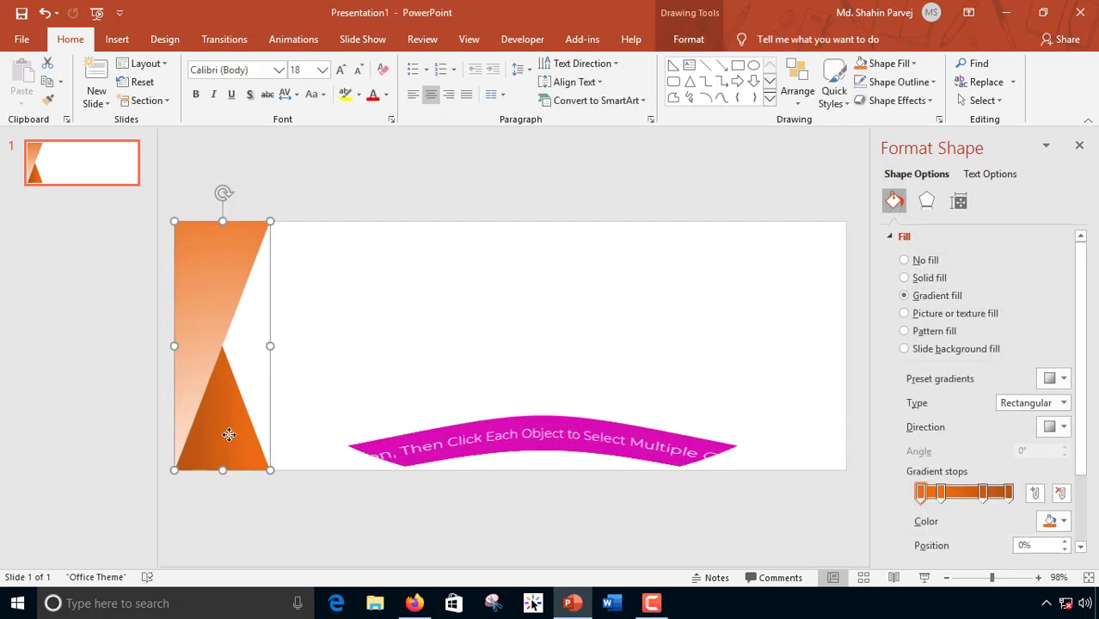
pyautogui.keyDown('shift'); pyautogui.click(213, 266); pyautogui.keyUp('shift')
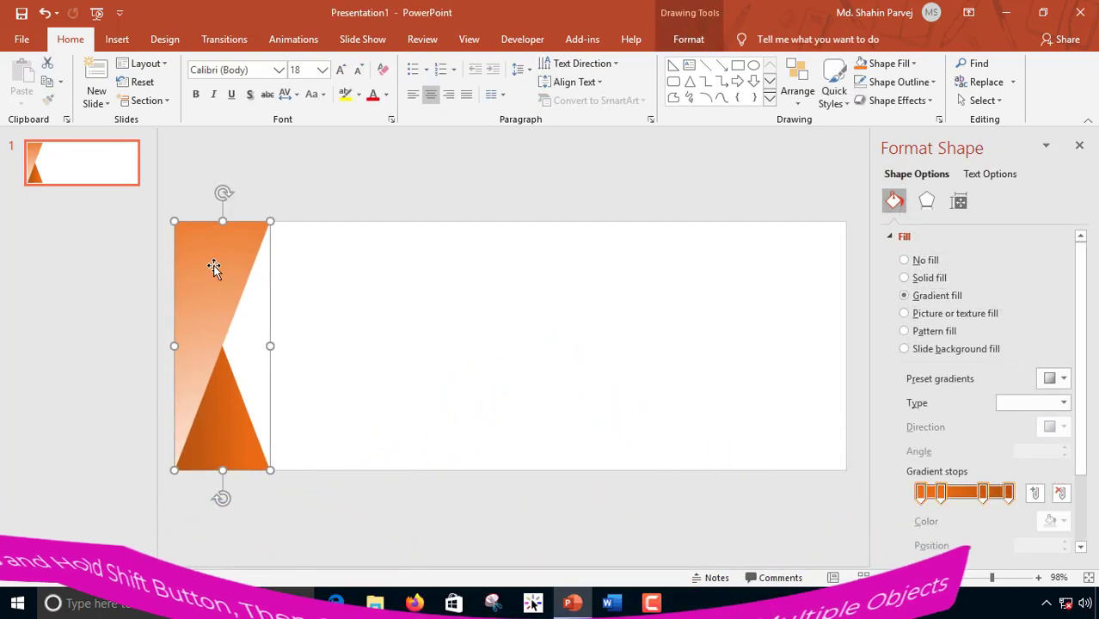
pyautogui.rightClick(213, 265)
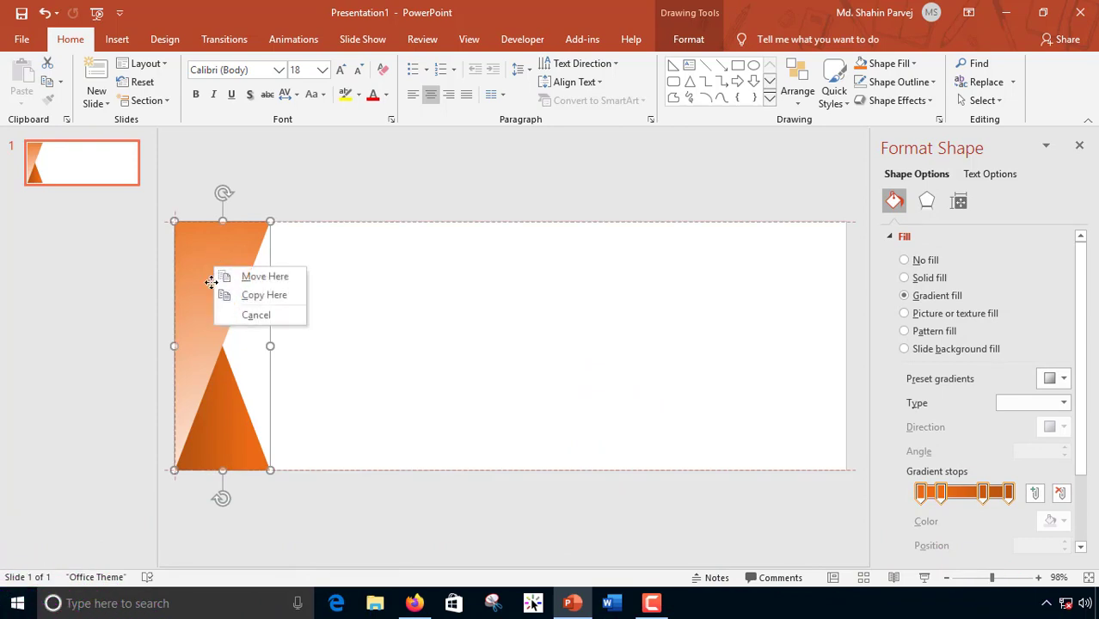
pyautogui.press('Escape')
pyautogui.rightClick(203, 315)
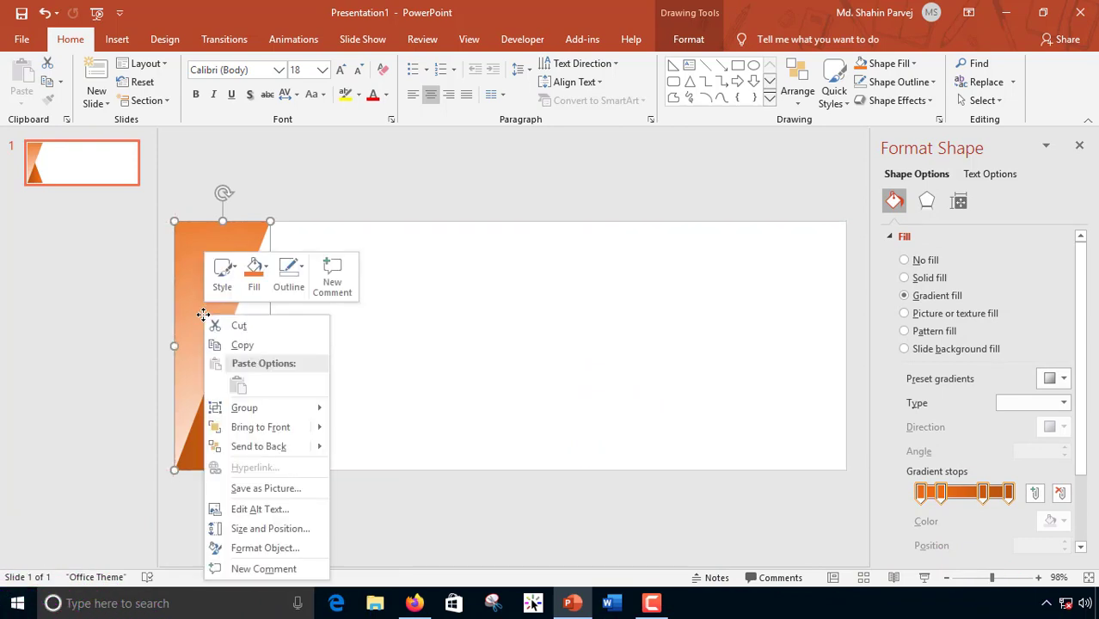
pyautogui.moveTo(258, 408)
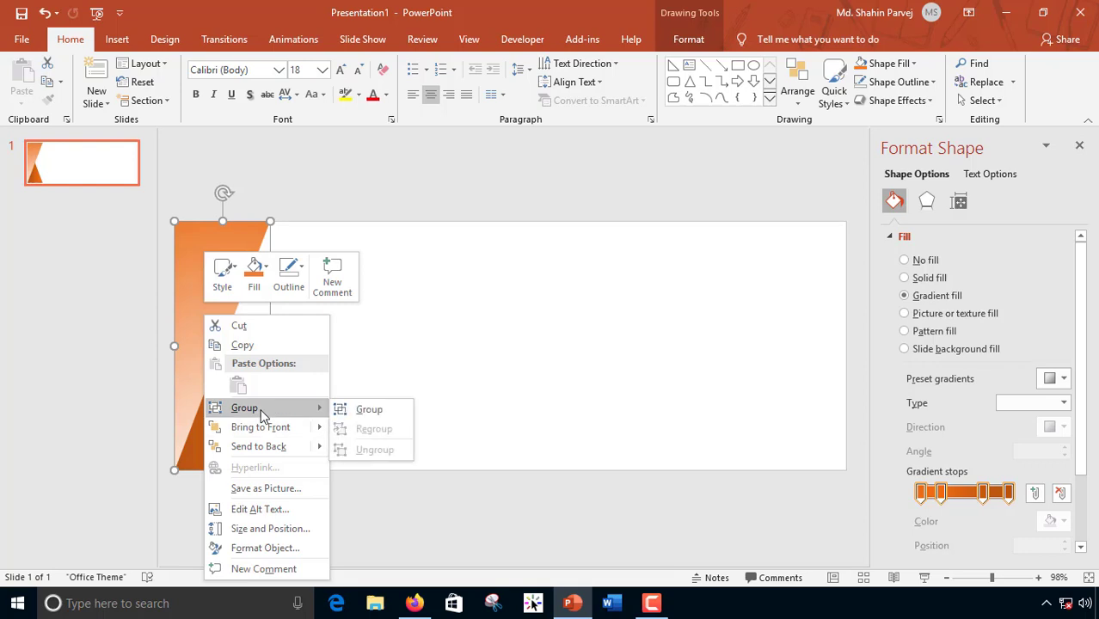
pyautogui.click(370, 411)
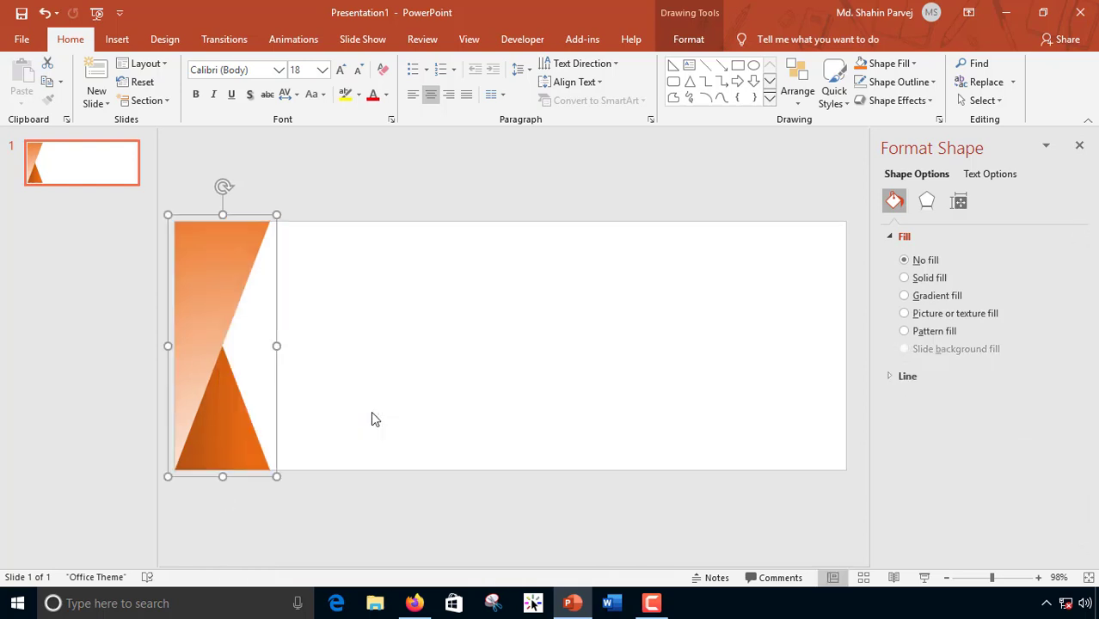
# Step: Duplicate the triangle group, rotate the copy 180°, and place it at the slide's right edge
pyautogui.click(59, 82)
pyautogui.click(69, 121)
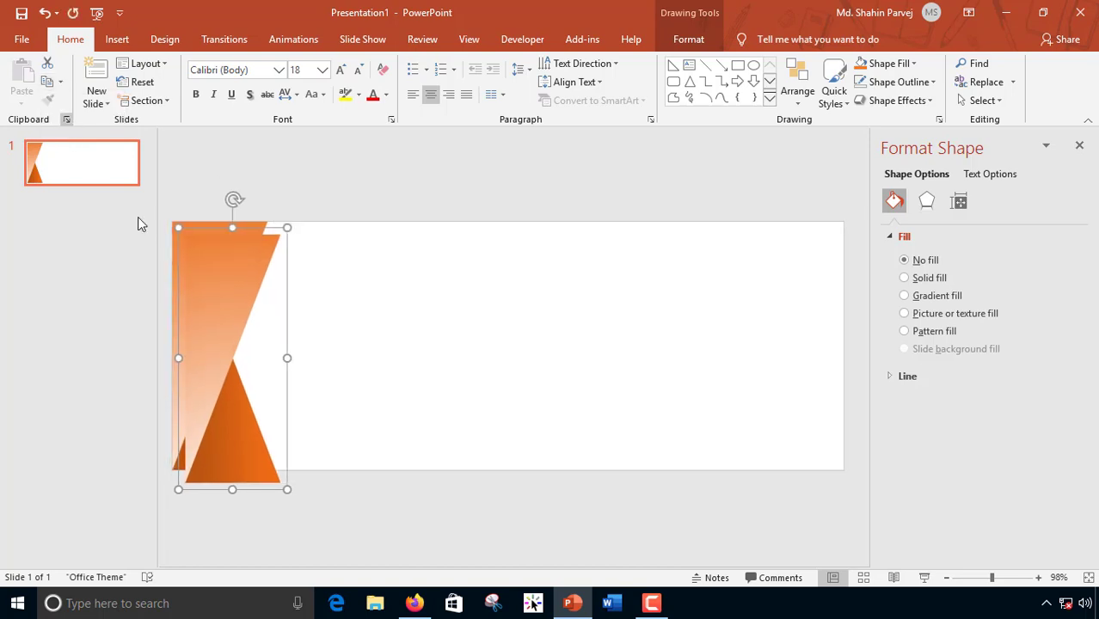
pyautogui.moveTo(221, 307); pyautogui.dragTo(607, 280)
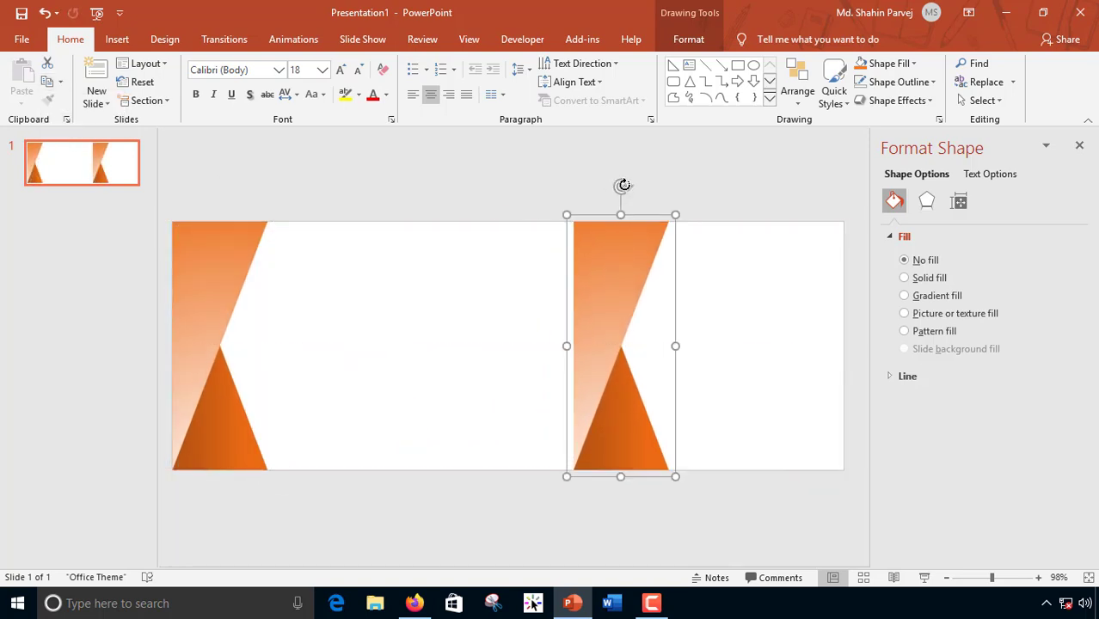
pyautogui.moveTo(624, 184); pyautogui.dragTo(636, 482)
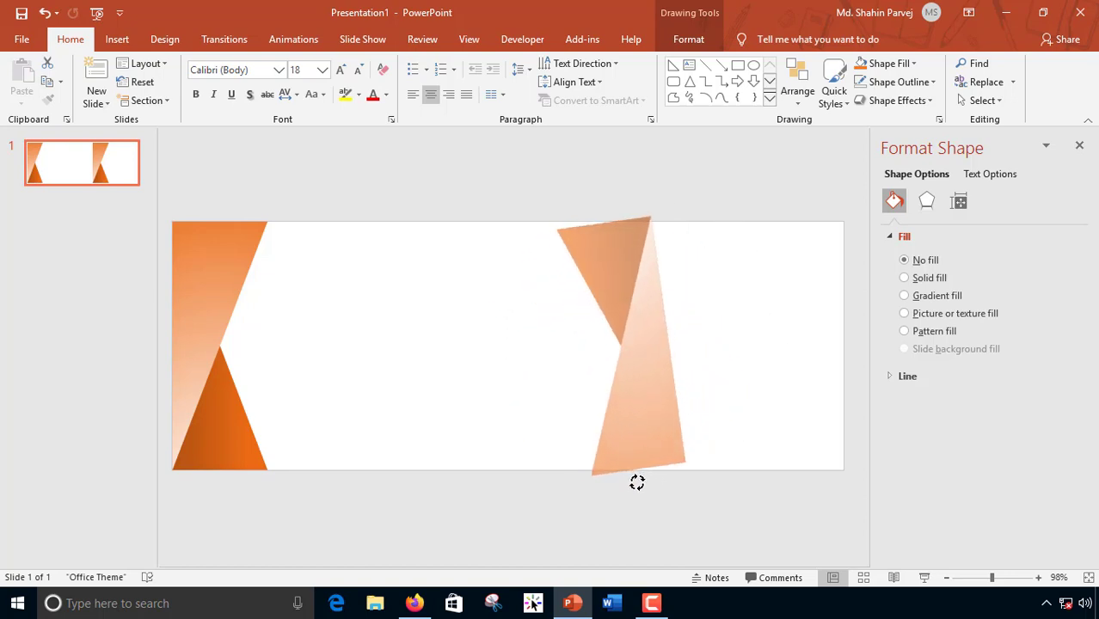
pyautogui.moveTo(636, 482); pyautogui.dragTo(620, 483)
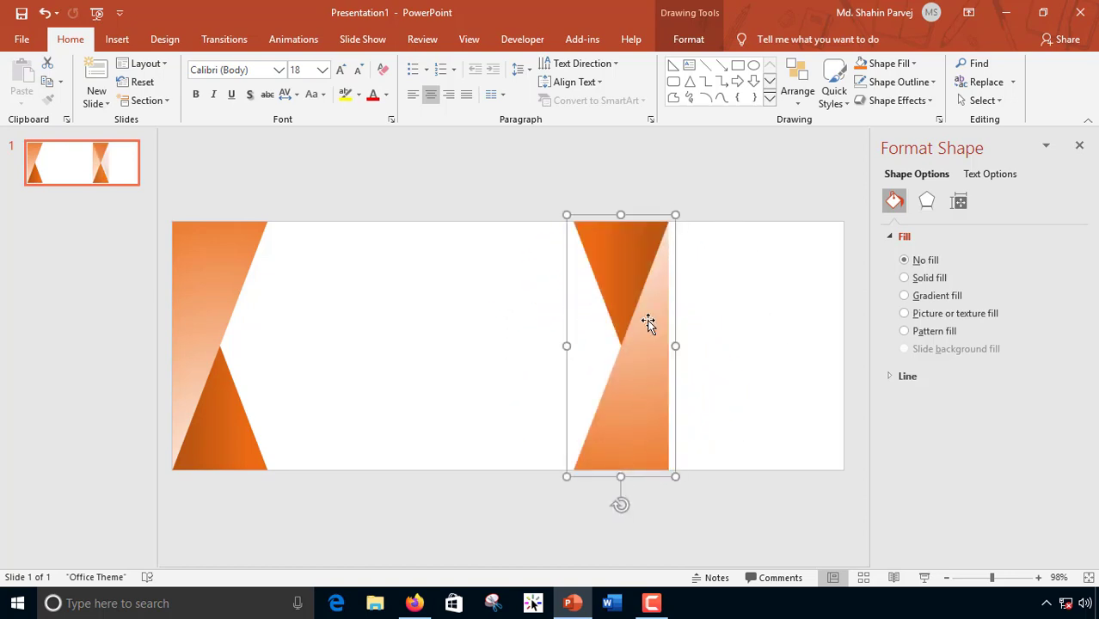
pyautogui.moveTo(625, 276); pyautogui.dragTo(769, 277)
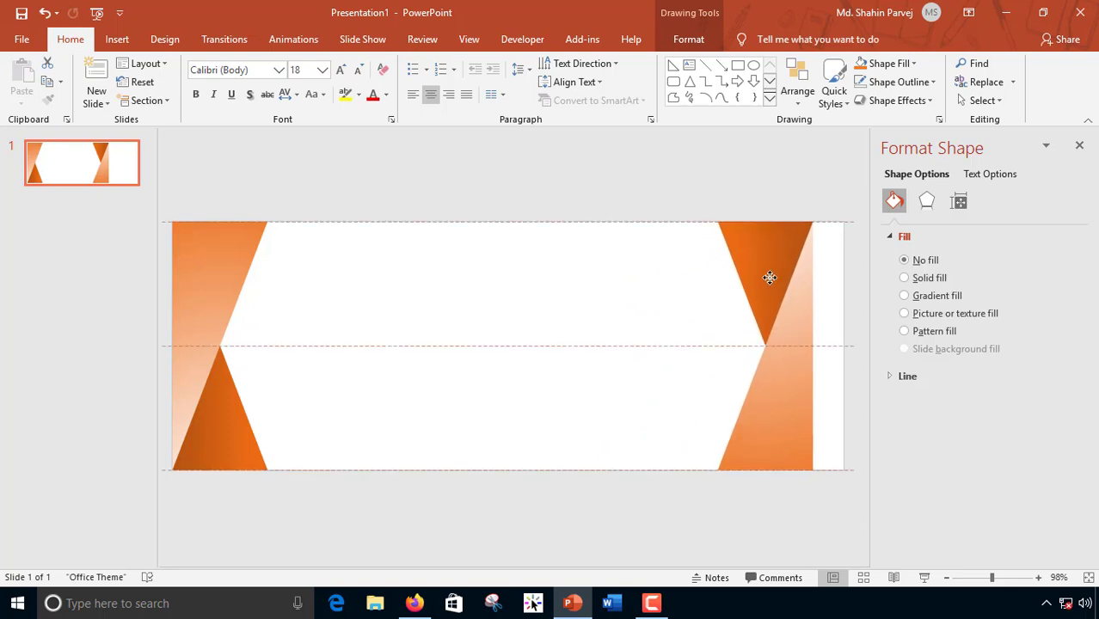
pyautogui.moveTo(770, 277); pyautogui.dragTo(795, 278)
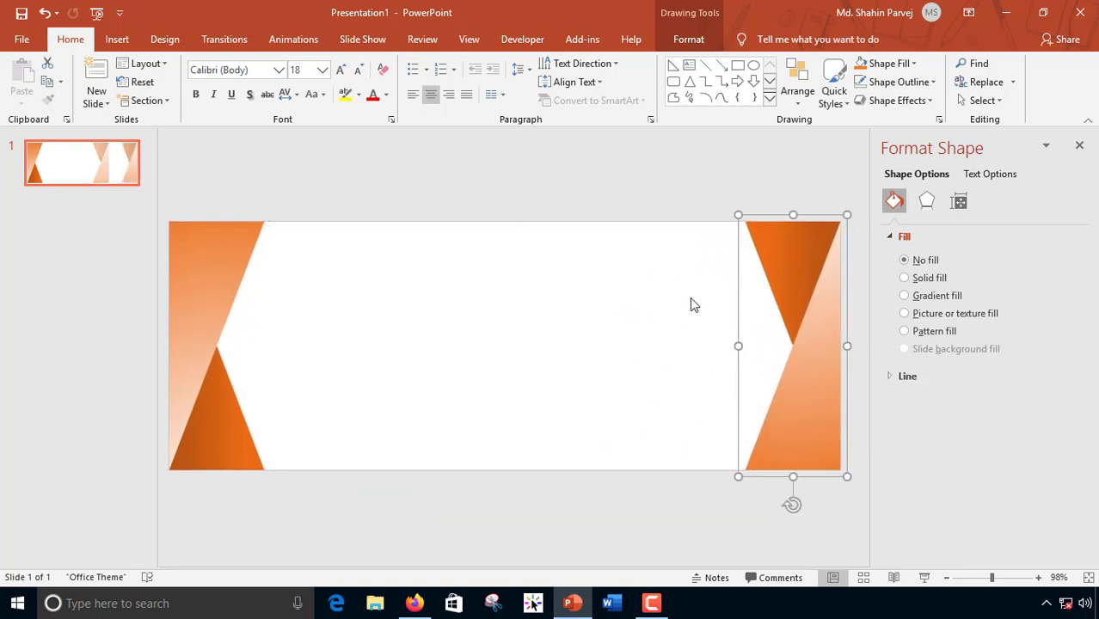
pyautogui.click(529, 275)
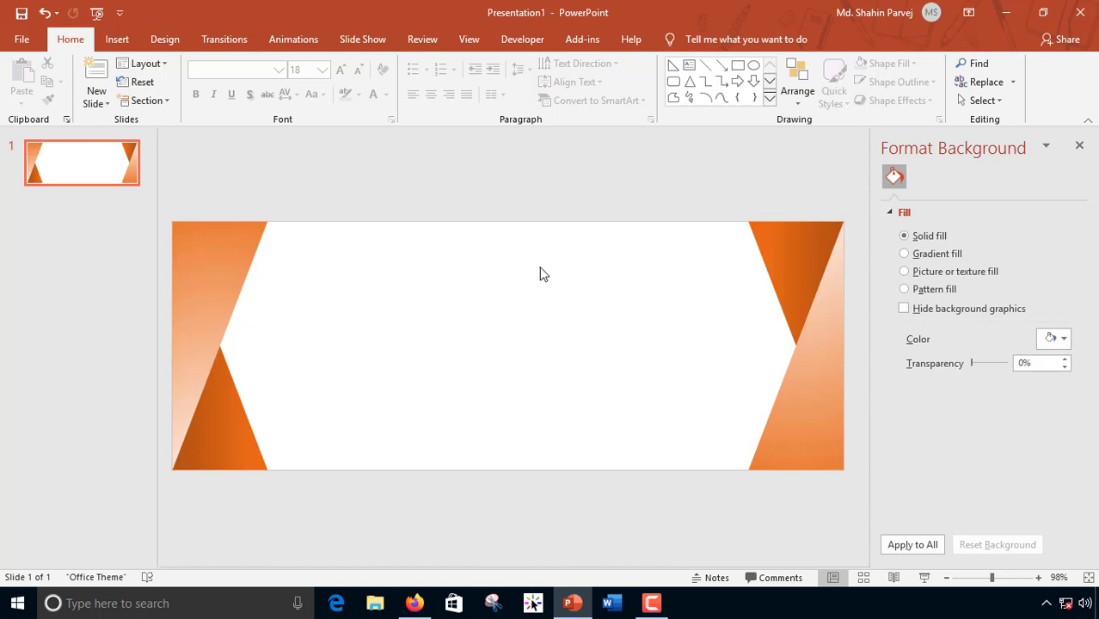
# Step: Insert the Logo.png picture onto the slide
pyautogui.click(118, 41)
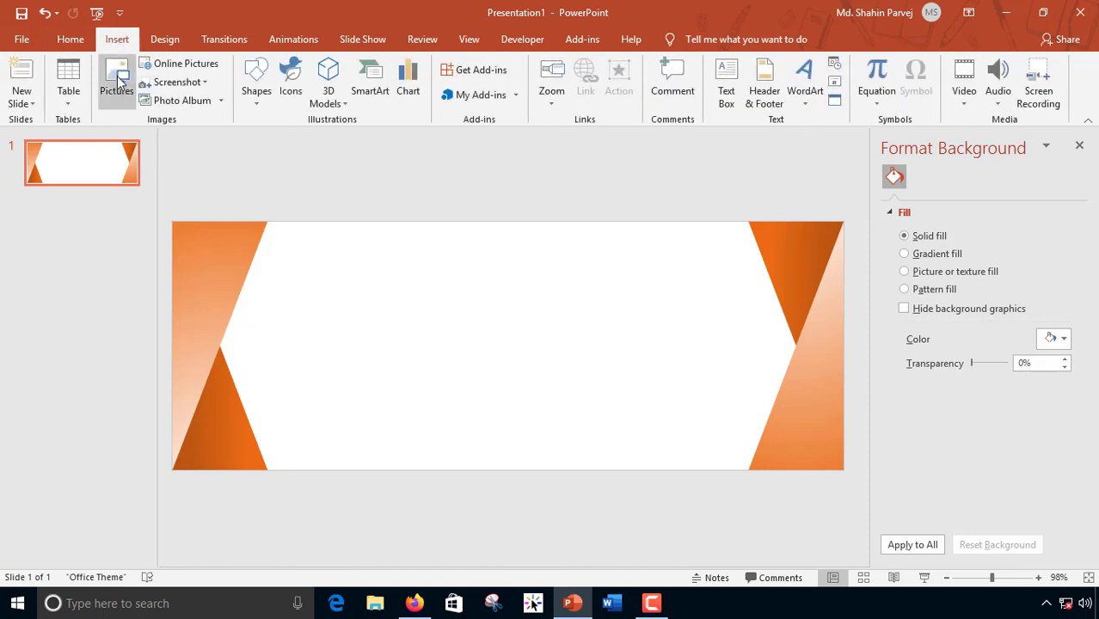
pyautogui.click(117, 77)
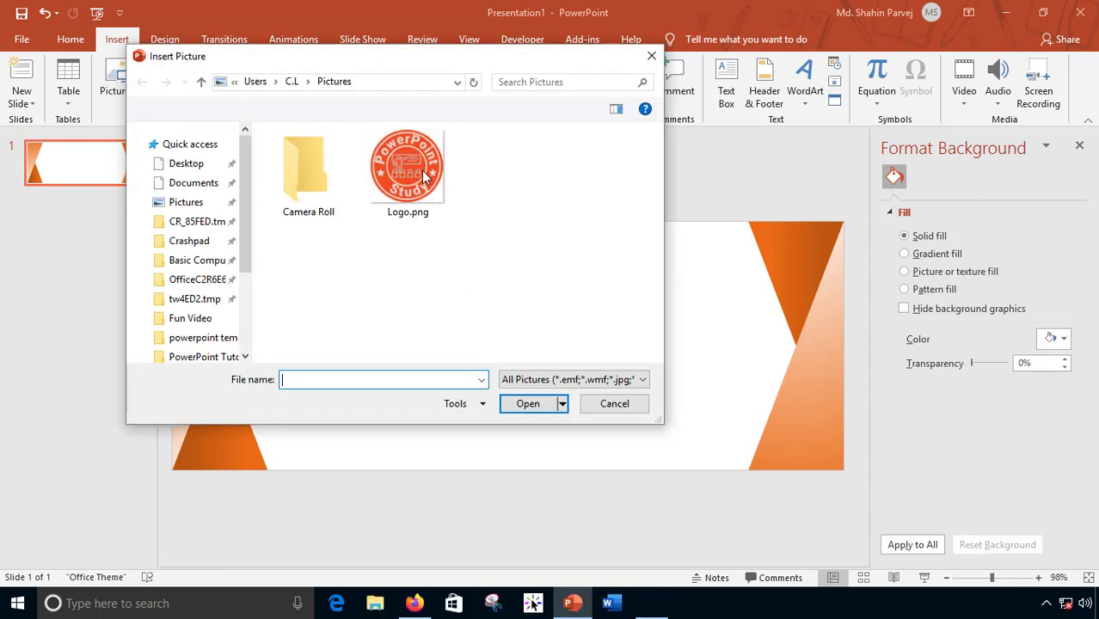
pyautogui.doubleClick(421, 170)
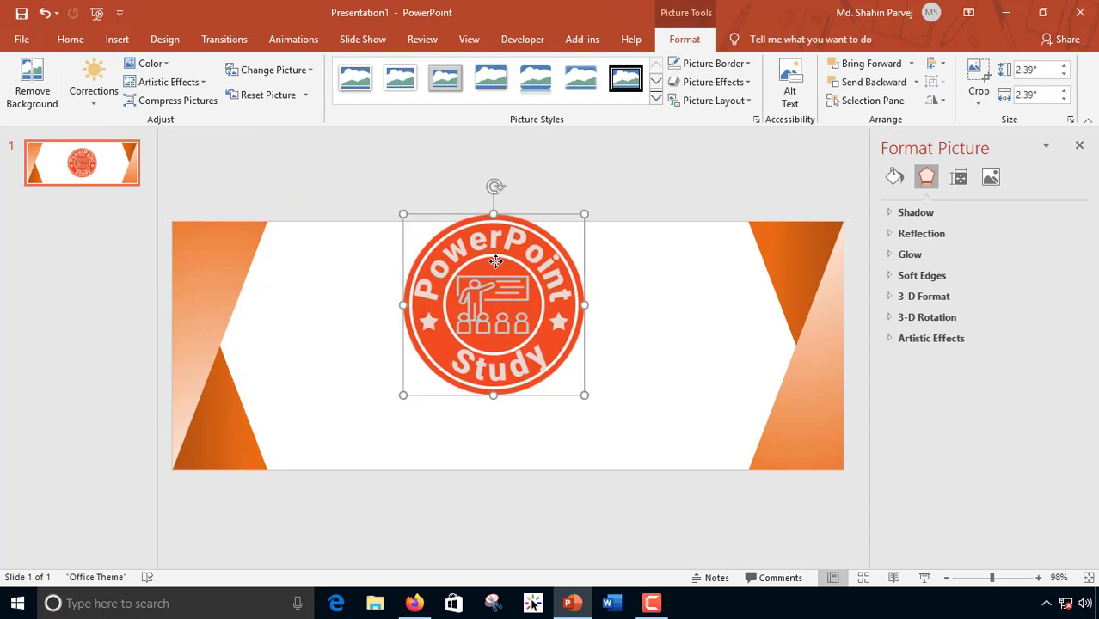
# Step: Shrink the logo proportionally to 1.26" square and centre it along the slide's top edge
pyautogui.moveTo(495, 262); pyautogui.dragTo(497, 269)
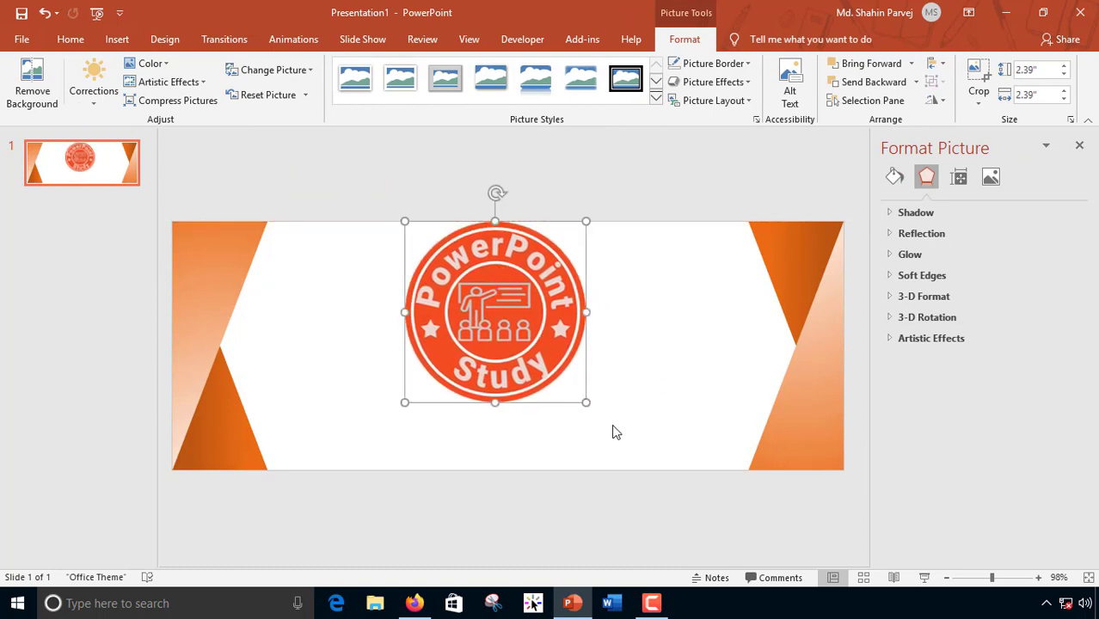
pyautogui.moveTo(585, 401); pyautogui.dragTo(544, 344)
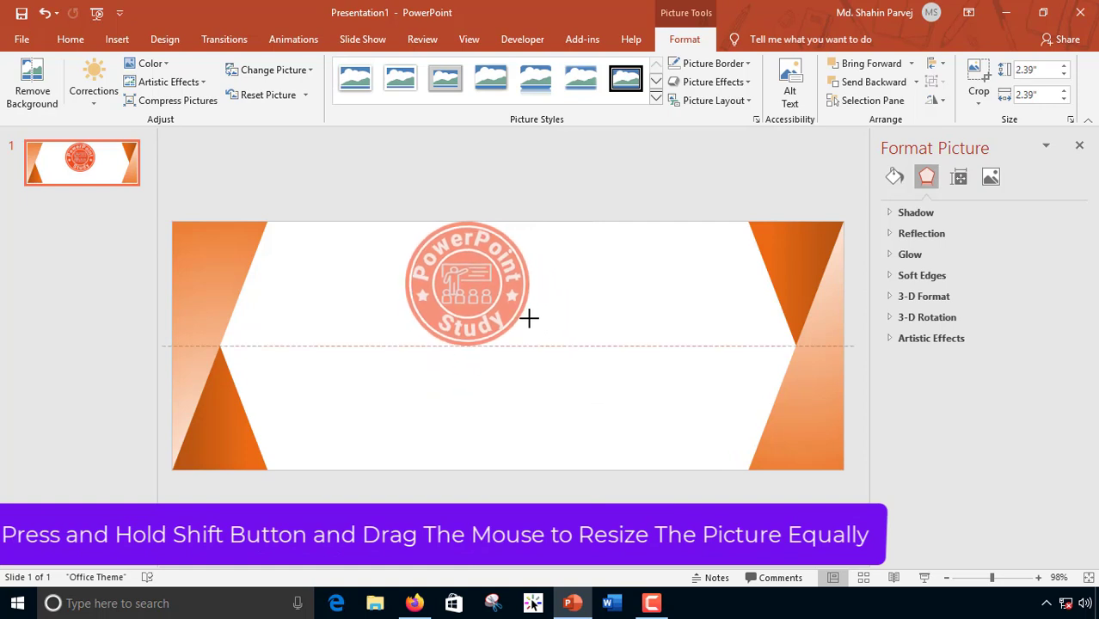
pyautogui.moveTo(544, 344); pyautogui.dragTo(528, 315)
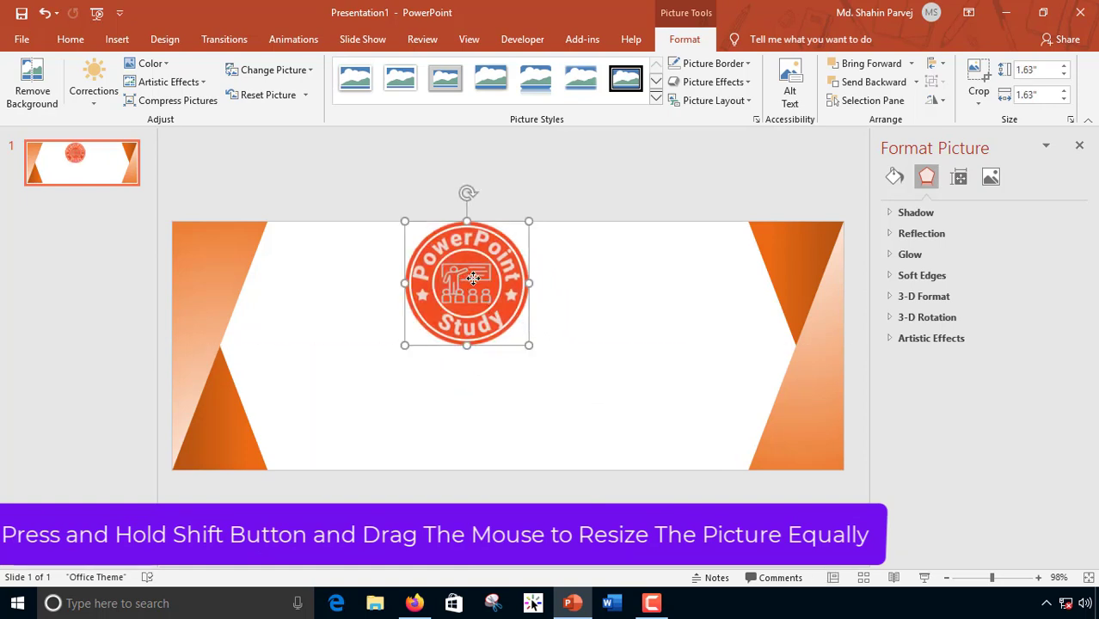
pyautogui.moveTo(464, 277); pyautogui.dragTo(494, 277)
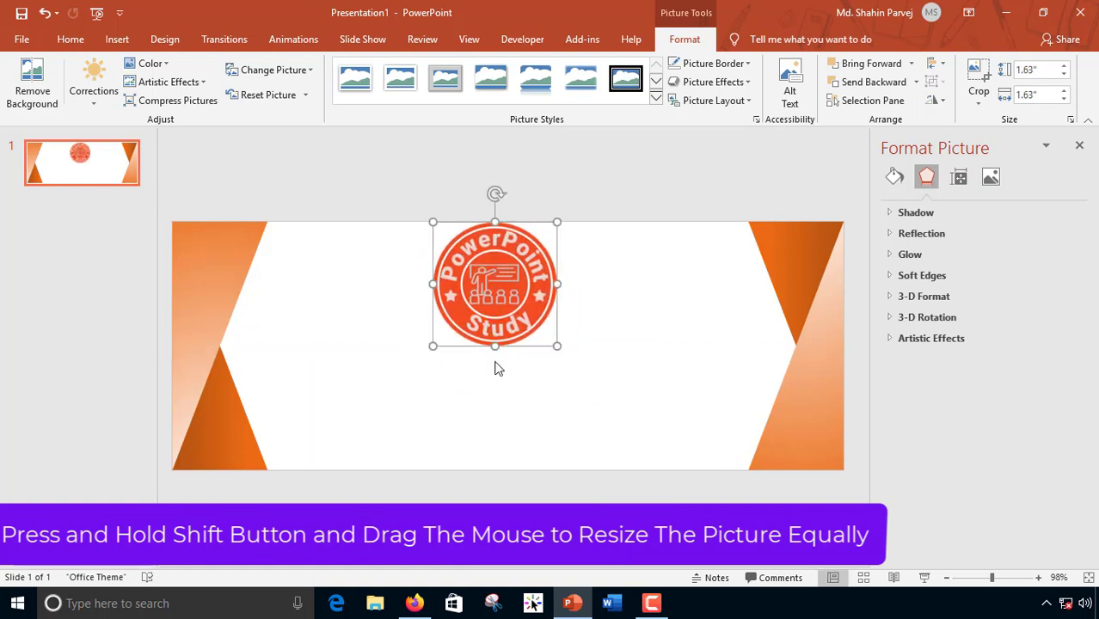
pyautogui.moveTo(557, 346)
pyautogui.mouseDown()
pyautogui.moveTo(532, 295)
pyautogui.moveTo(505, 278)
pyautogui.mouseUp()
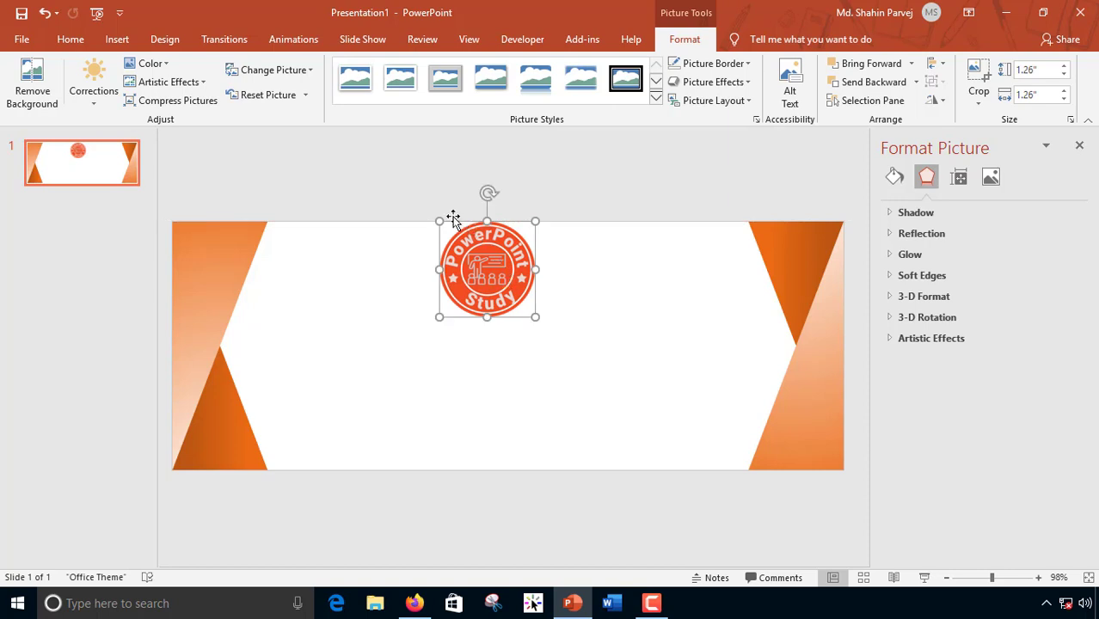
pyautogui.click(414, 172)
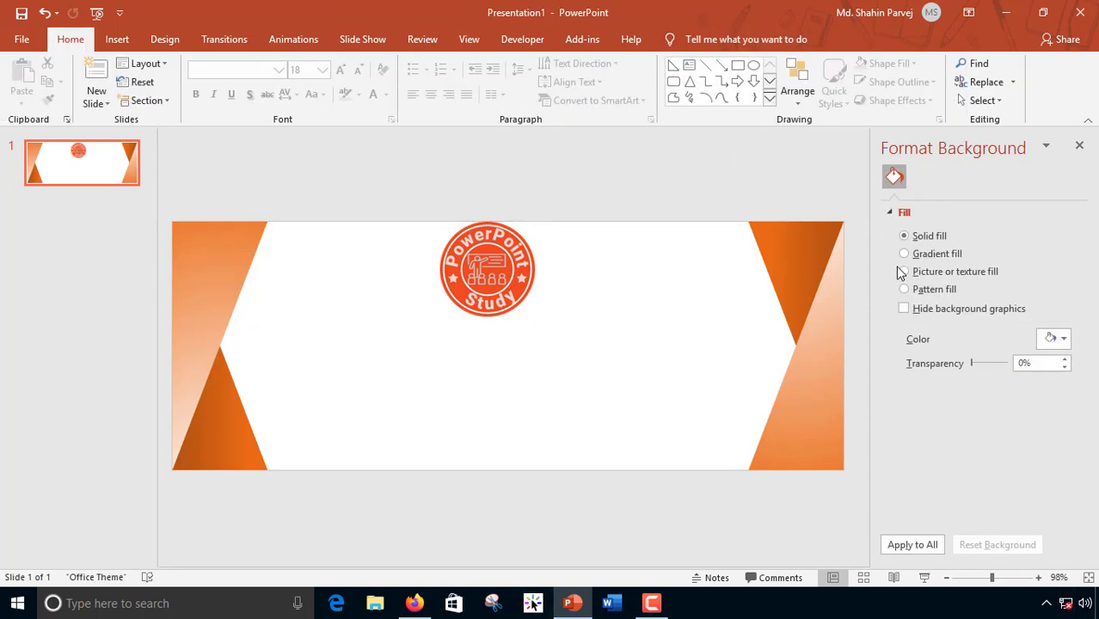
pyautogui.moveTo(481, 260); pyautogui.dragTo(483, 257)
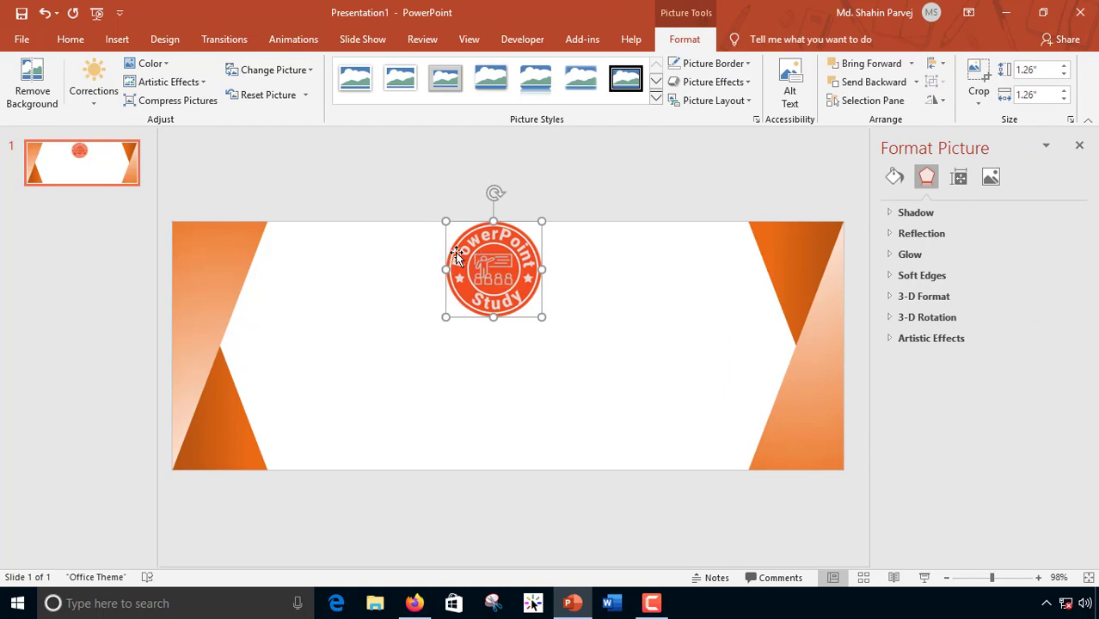
# Step: Add a text box below the logo reading 'PowerPoint Study'
pyautogui.click(419, 212)
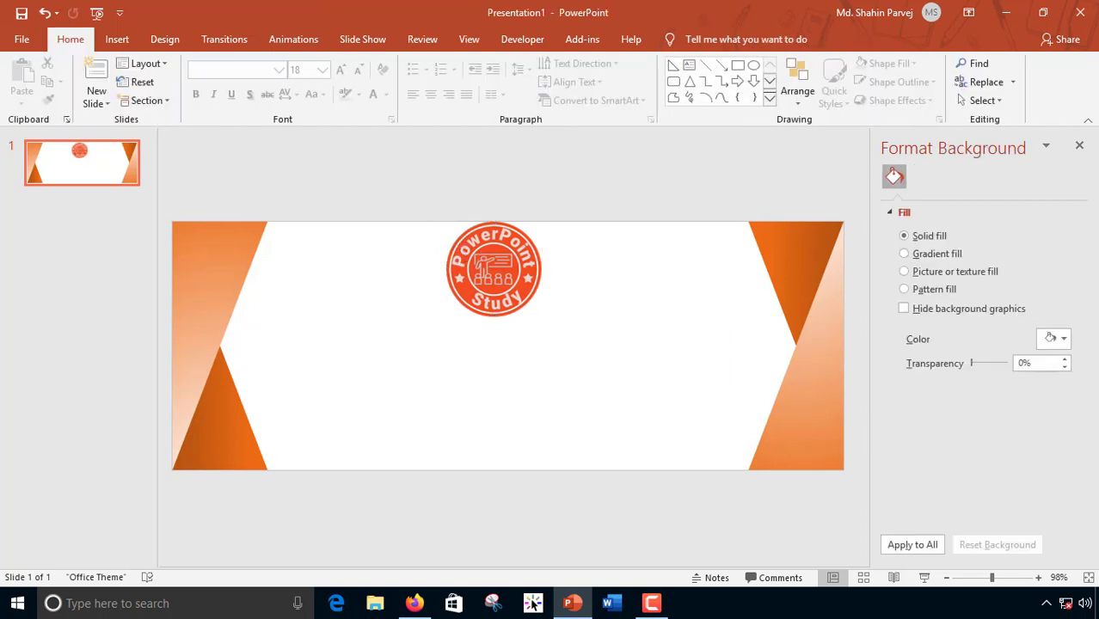
pyautogui.click(689, 66)
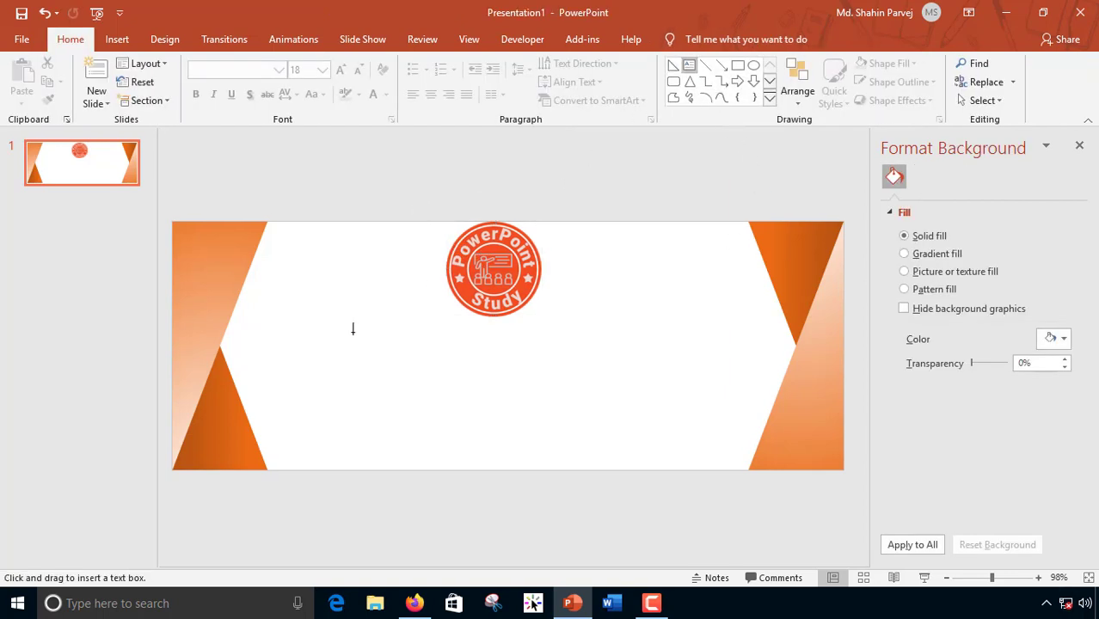
pyautogui.moveTo(342, 322); pyautogui.dragTo(658, 351)
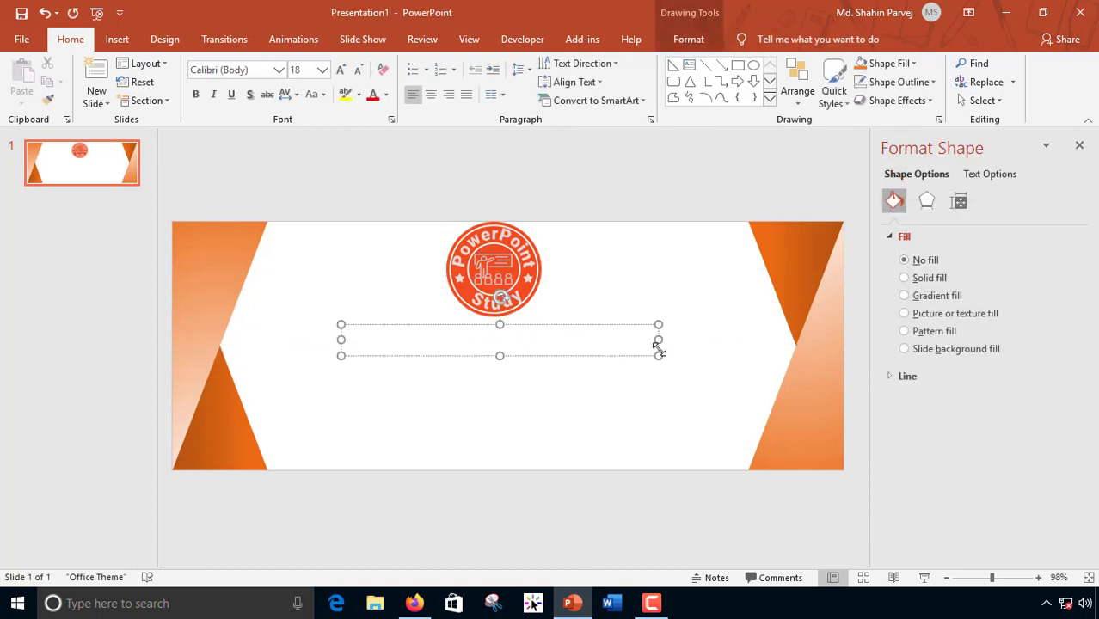
pyautogui.write('PowerPoint Study')
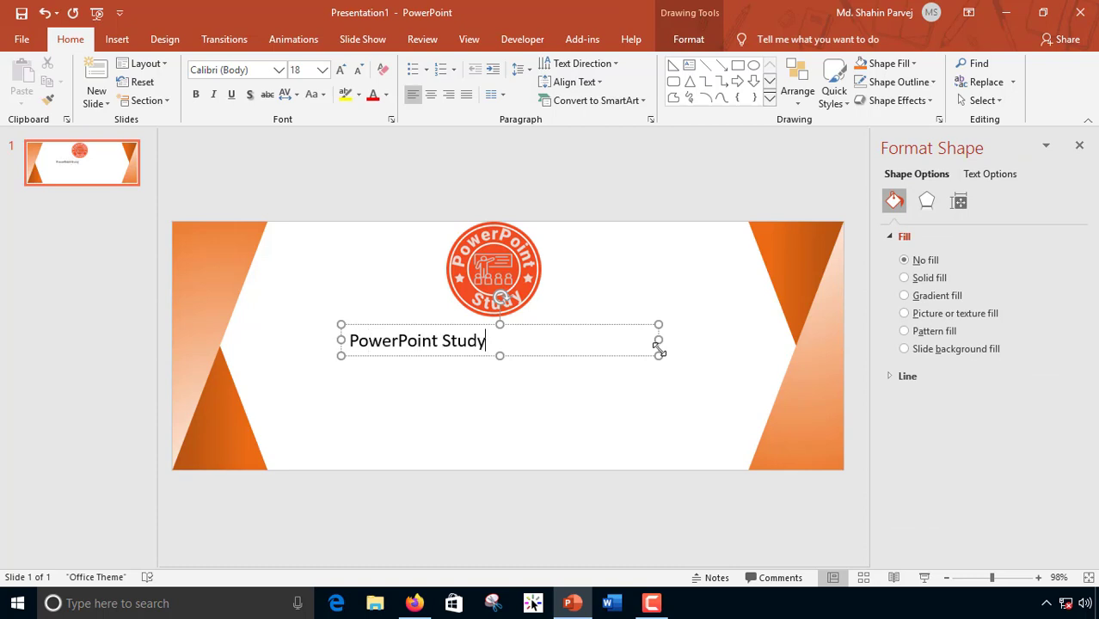
# Step: Centre the title and format it in red 32 pt Impact
pyautogui.click(431, 95)
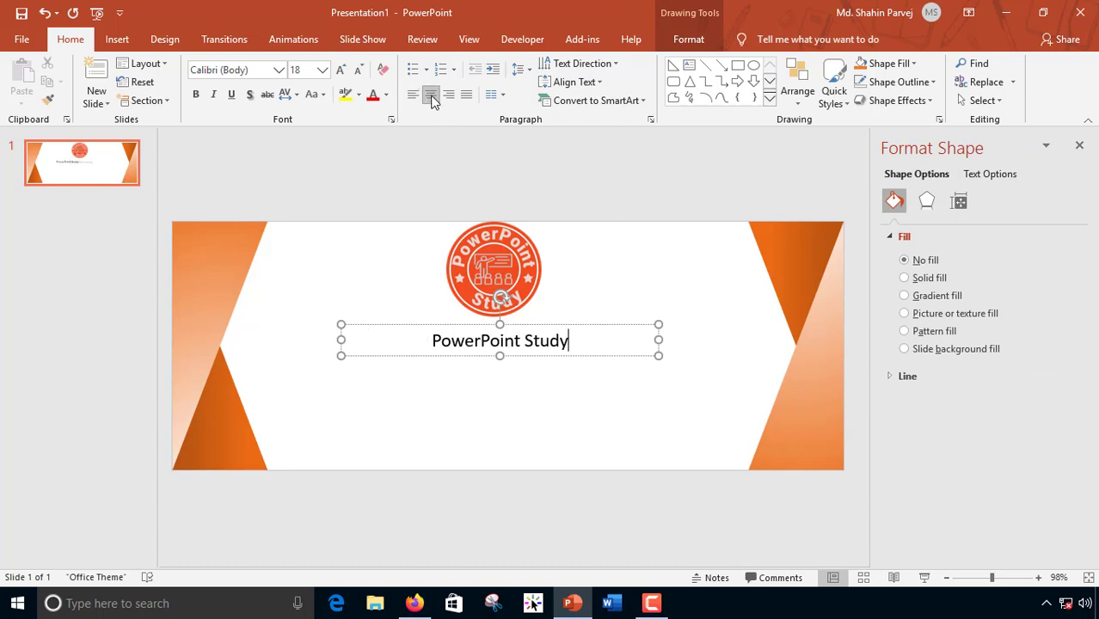
pyautogui.hotkey('ctrl', 'a')
pyautogui.click(219, 69)
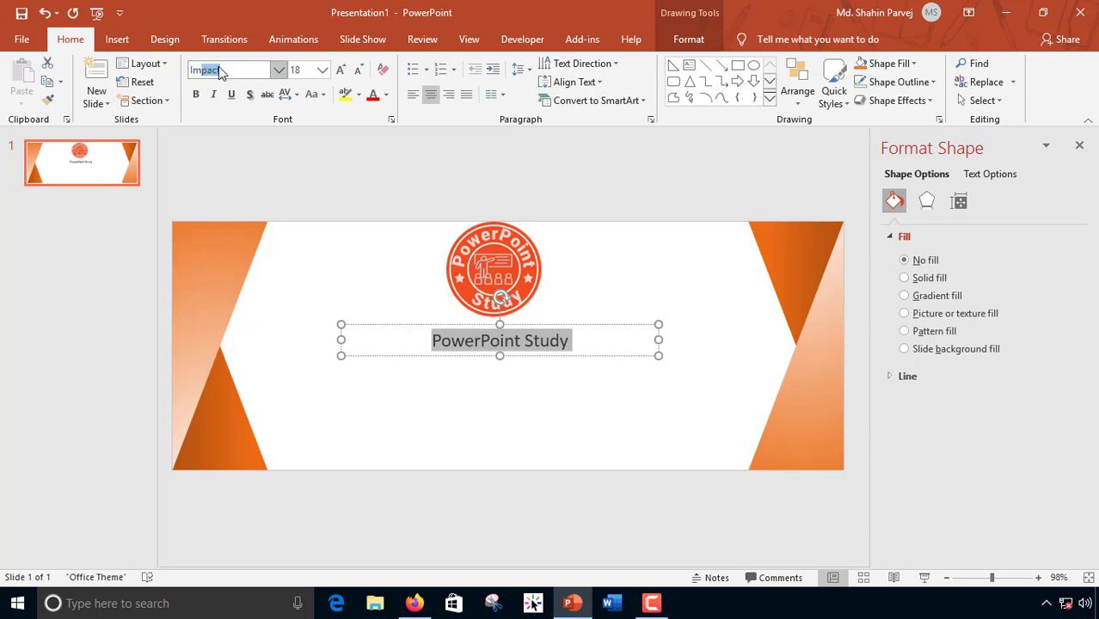
pyautogui.press('Return')
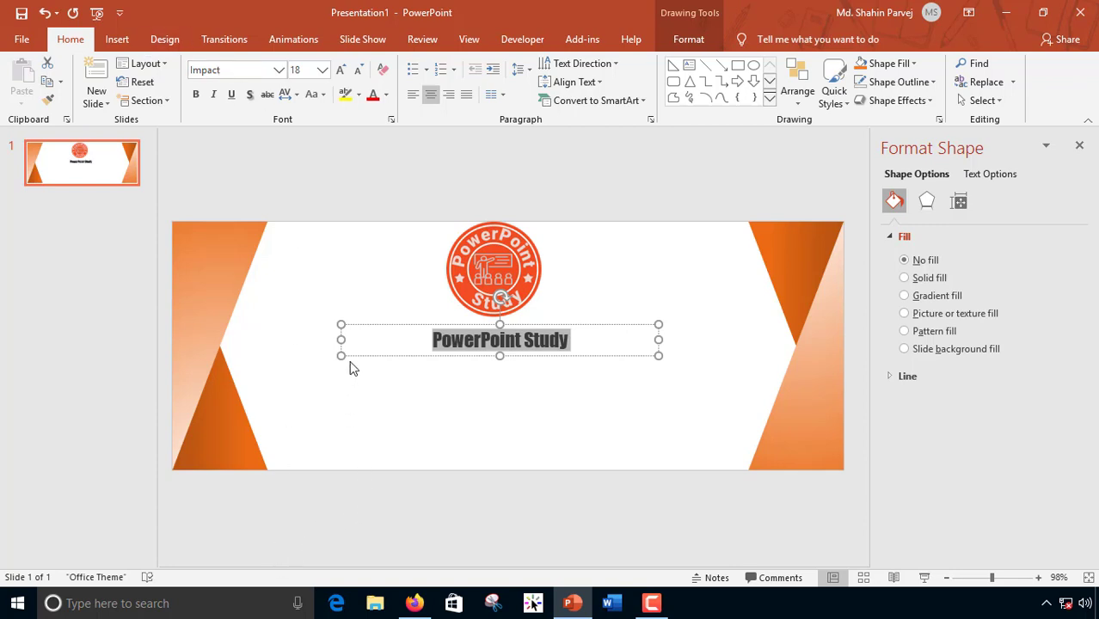
pyautogui.click(338, 72)
pyautogui.click(338, 72)
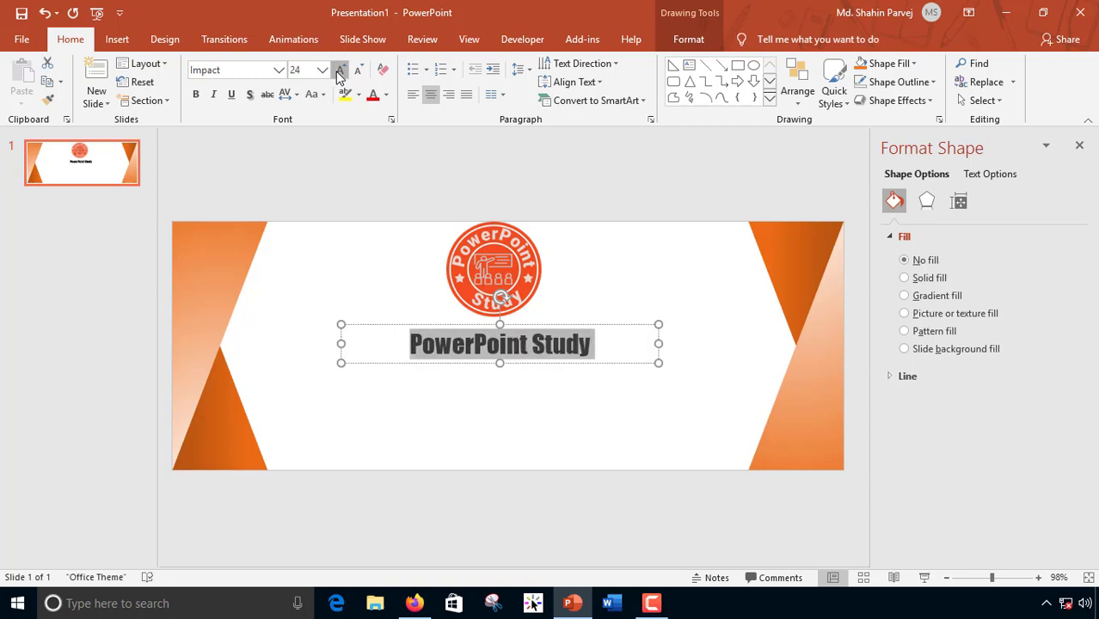
pyautogui.click(338, 72)
pyautogui.click(337, 72)
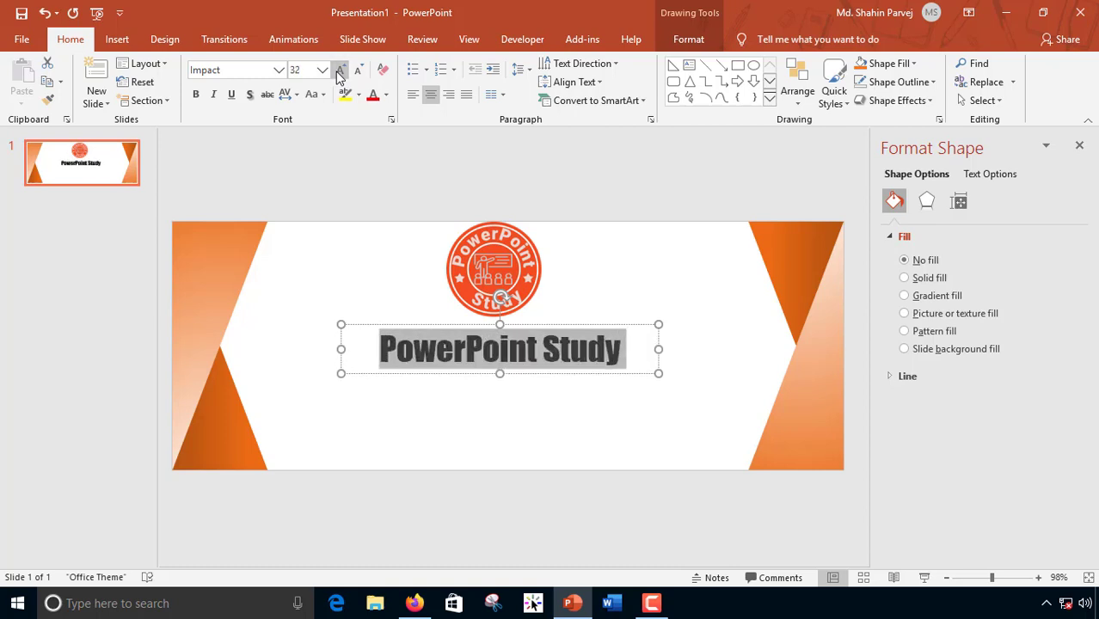
pyautogui.click(371, 98)
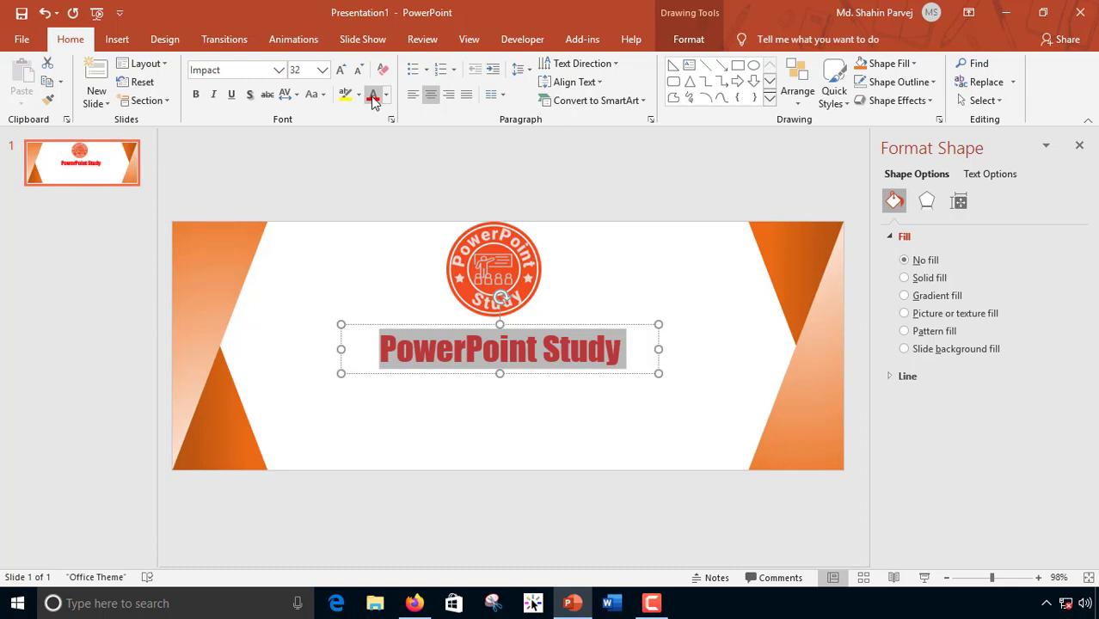
# Step: Give the title Loose character spacing and position it just under the logo
pyautogui.click(321, 98)
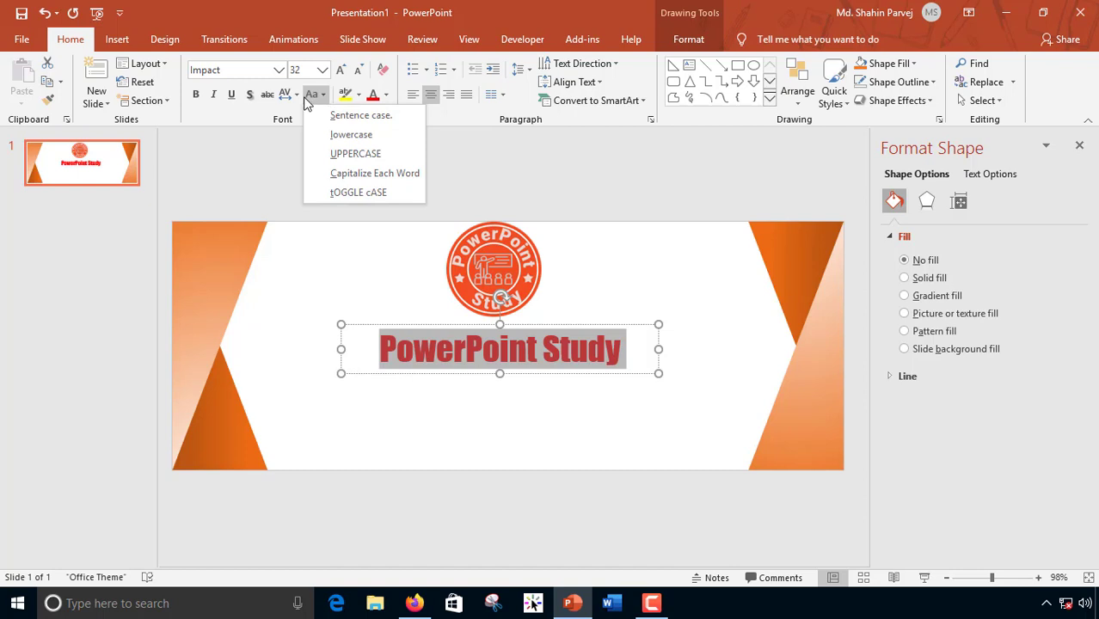
pyautogui.click(296, 96)
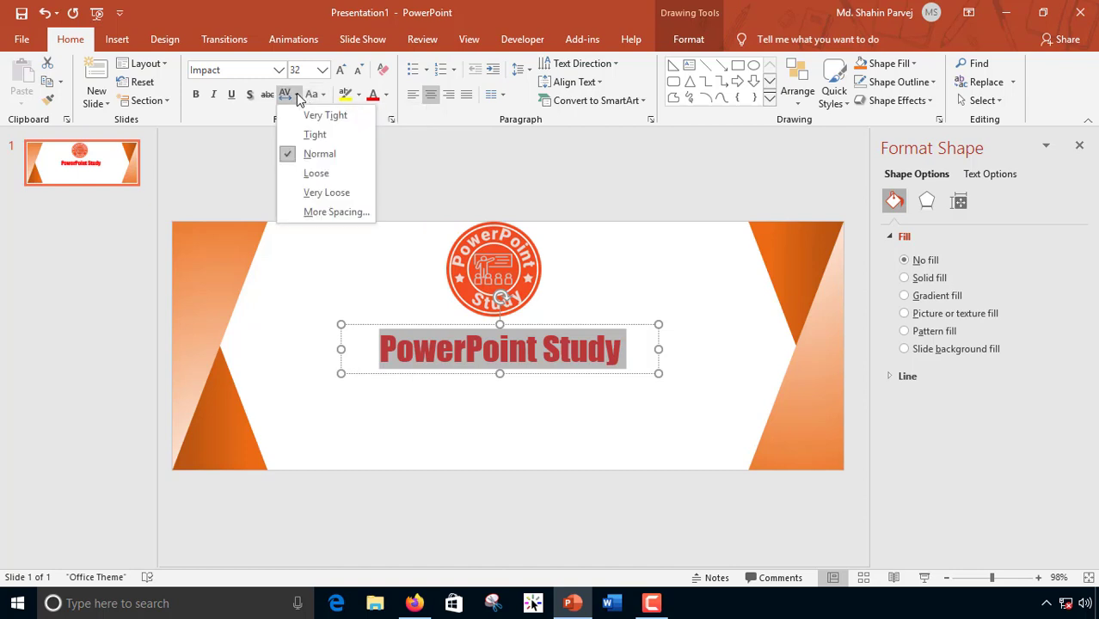
pyautogui.click(309, 175)
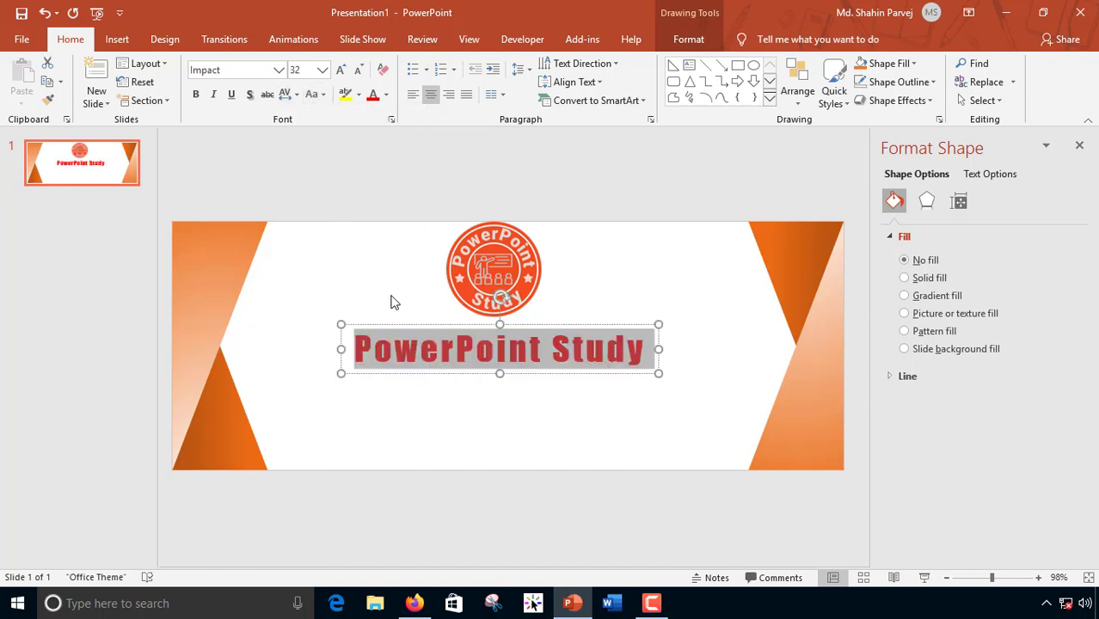
pyautogui.moveTo(432, 327); pyautogui.dragTo(428, 311)
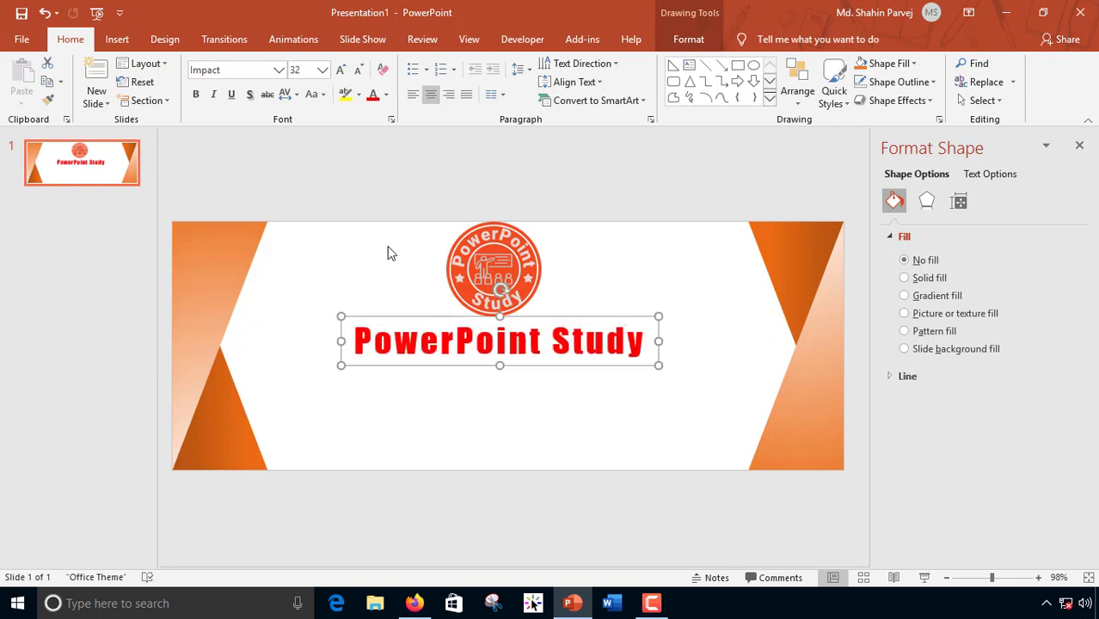
pyautogui.click(425, 316)
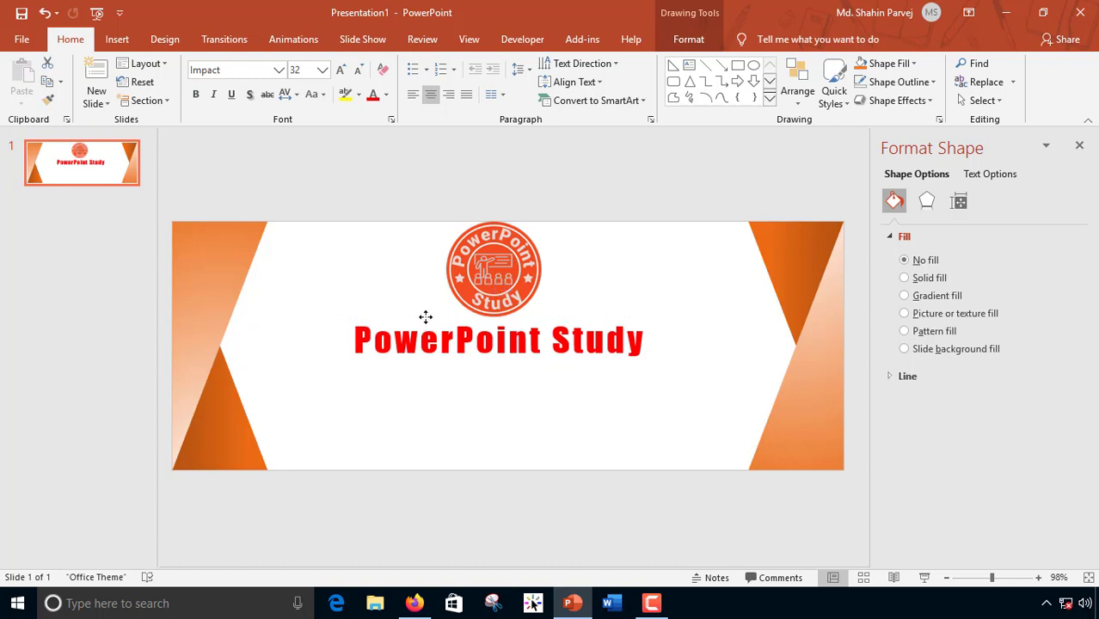
pyautogui.moveTo(426, 316); pyautogui.dragTo(426, 309)
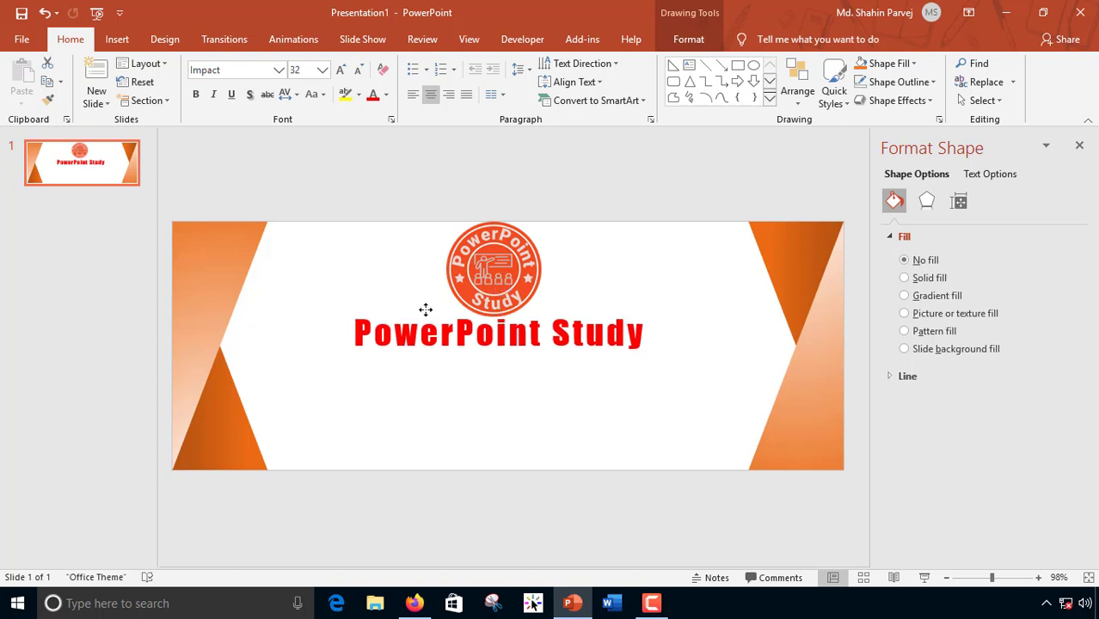
pyautogui.click(384, 261)
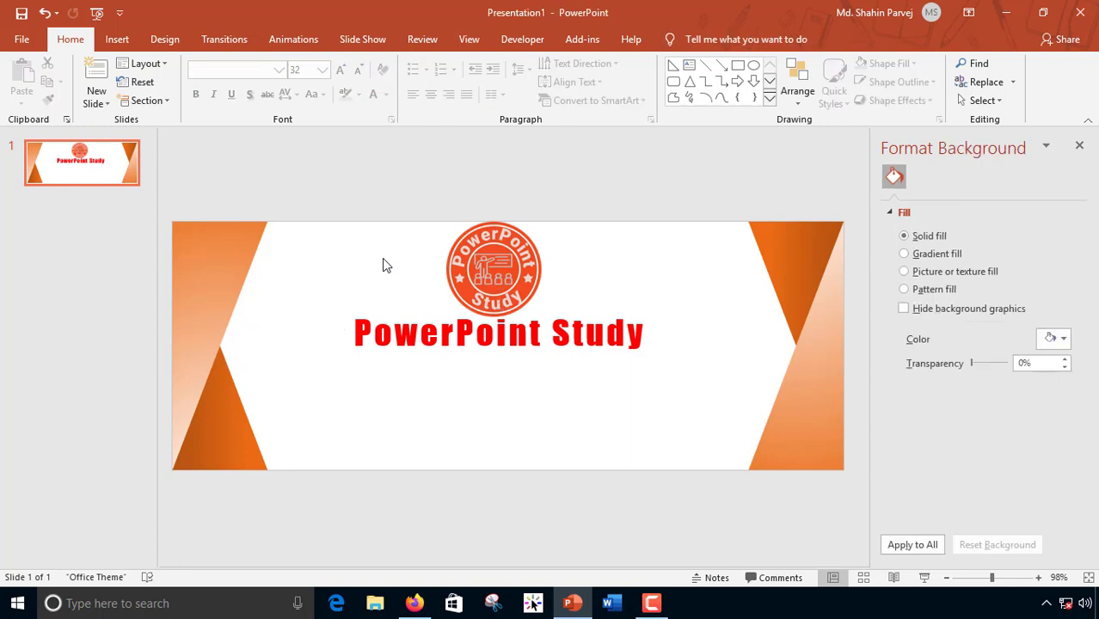
pyautogui.click(689, 64)
pyautogui.moveTo(357, 355); pyautogui.dragTo(632, 377)
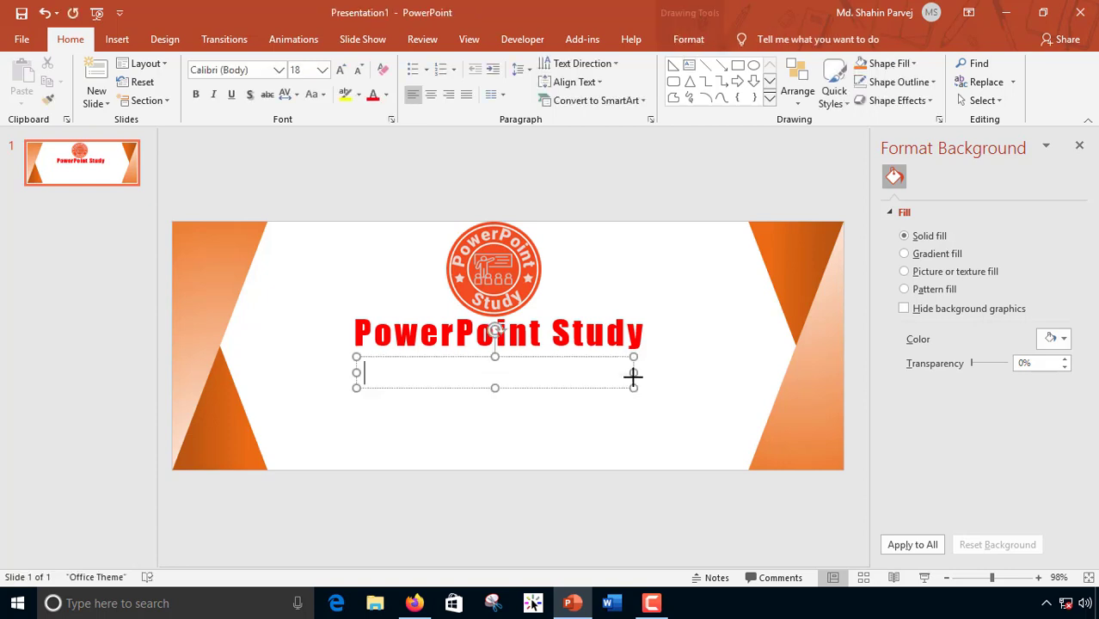
pyautogui.write('htt')
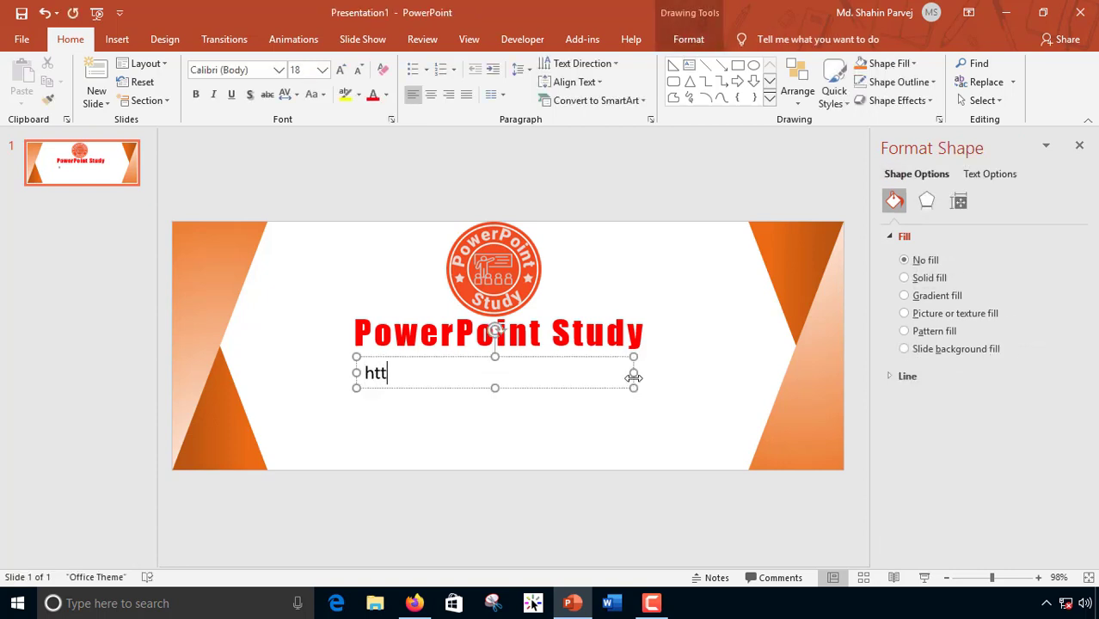
pyautogui.write('ps://powerpointstudy.com')
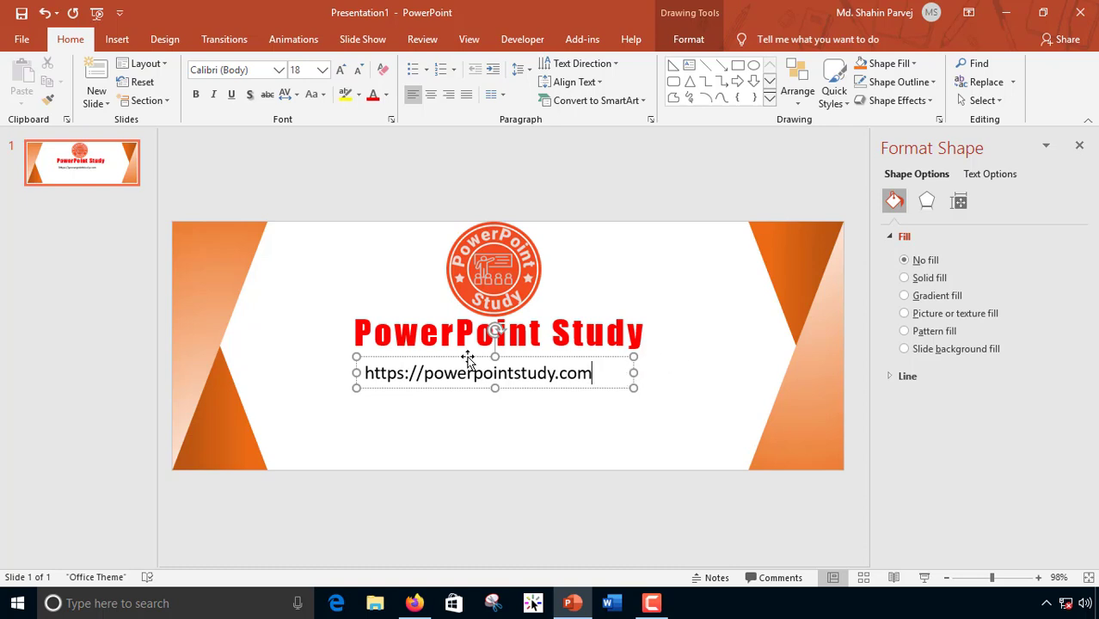
pyautogui.moveTo(467, 357); pyautogui.dragTo(470, 348)
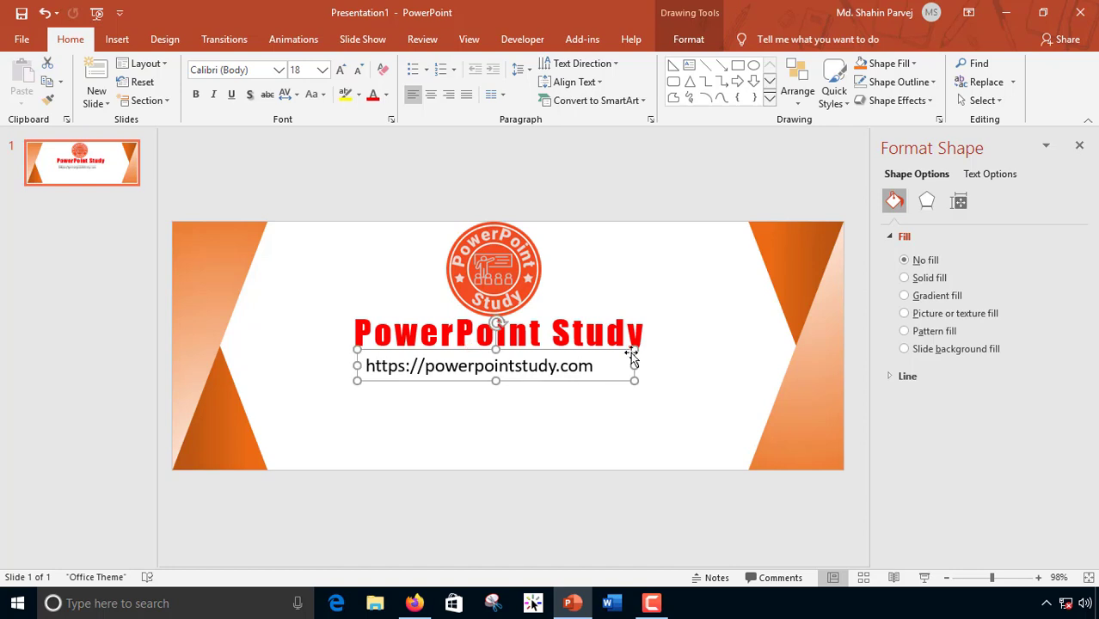
pyautogui.click(735, 313)
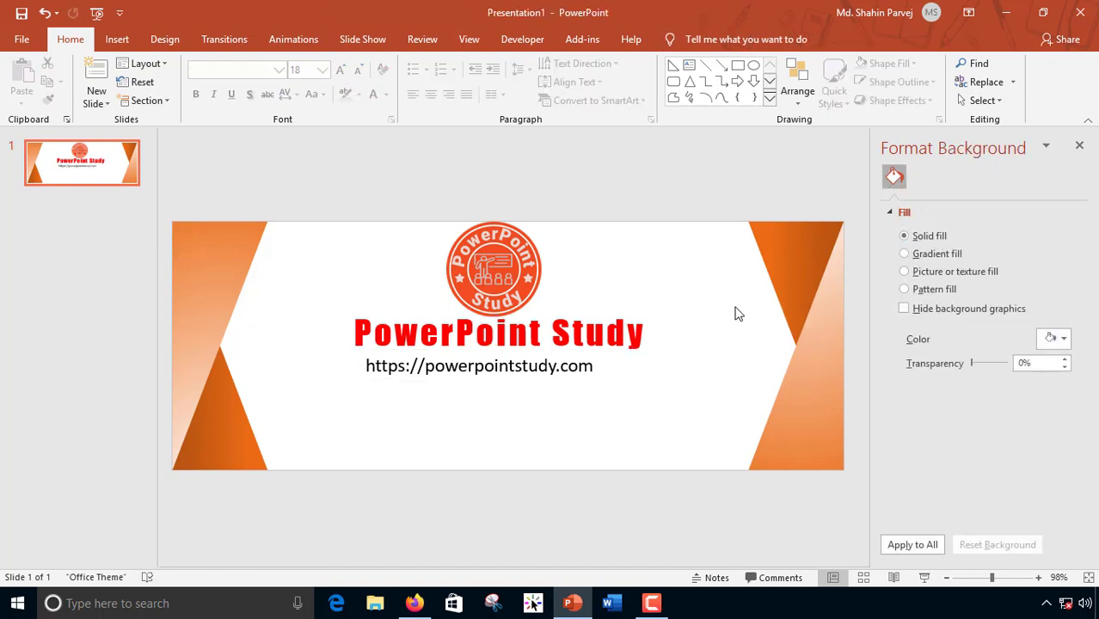
# Step: Draw a wide text box below the URL filled with dark red
pyautogui.click(690, 67)
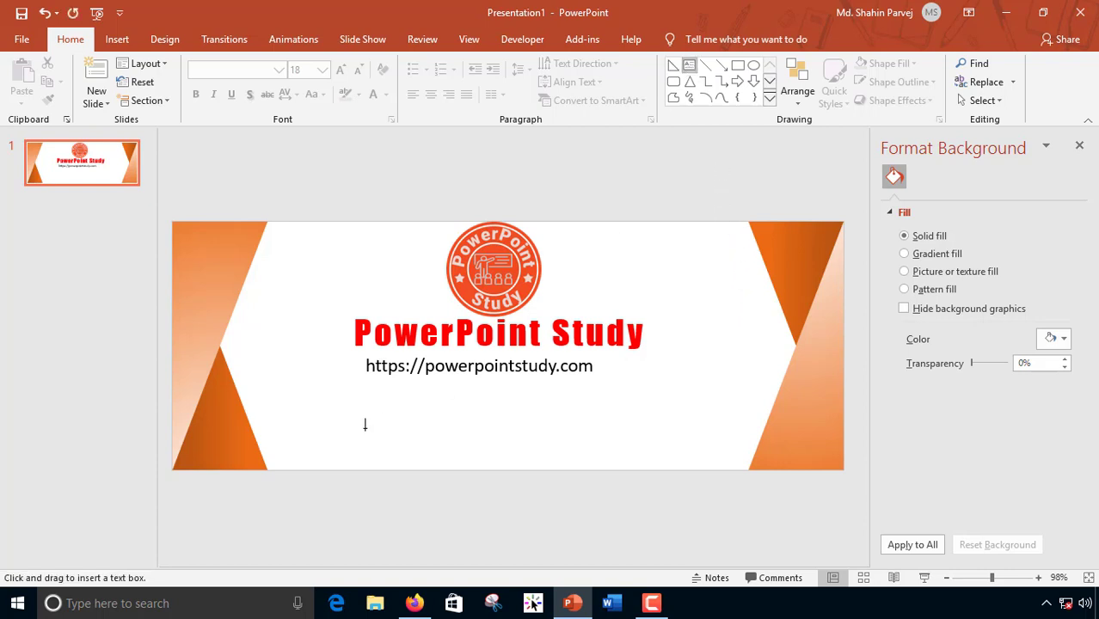
pyautogui.moveTo(316, 390); pyautogui.dragTo(765, 423)
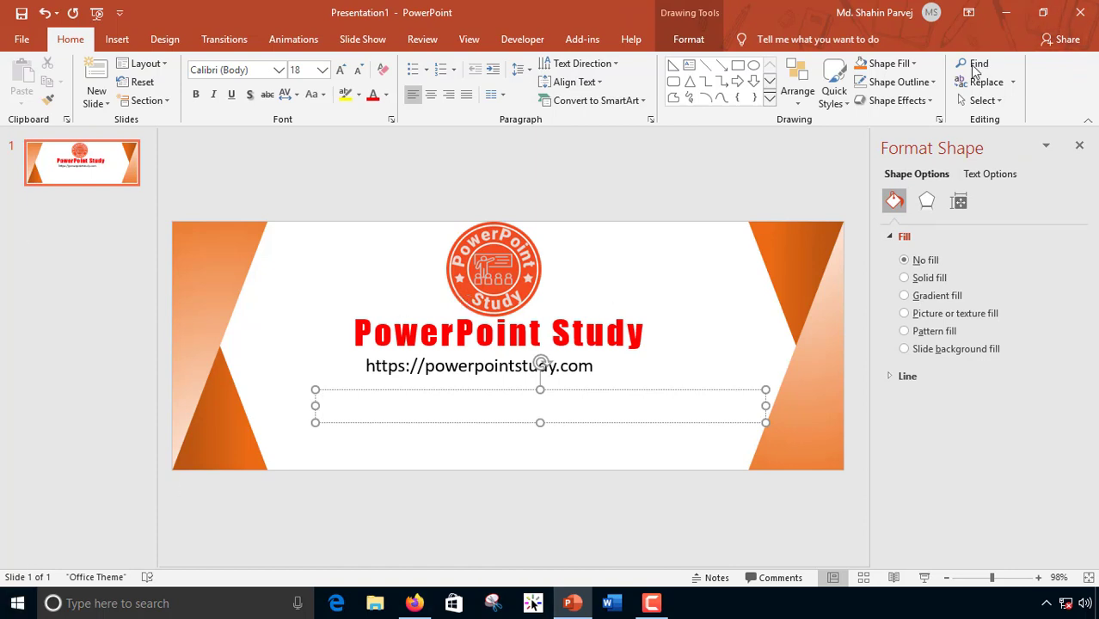
pyautogui.click(914, 63)
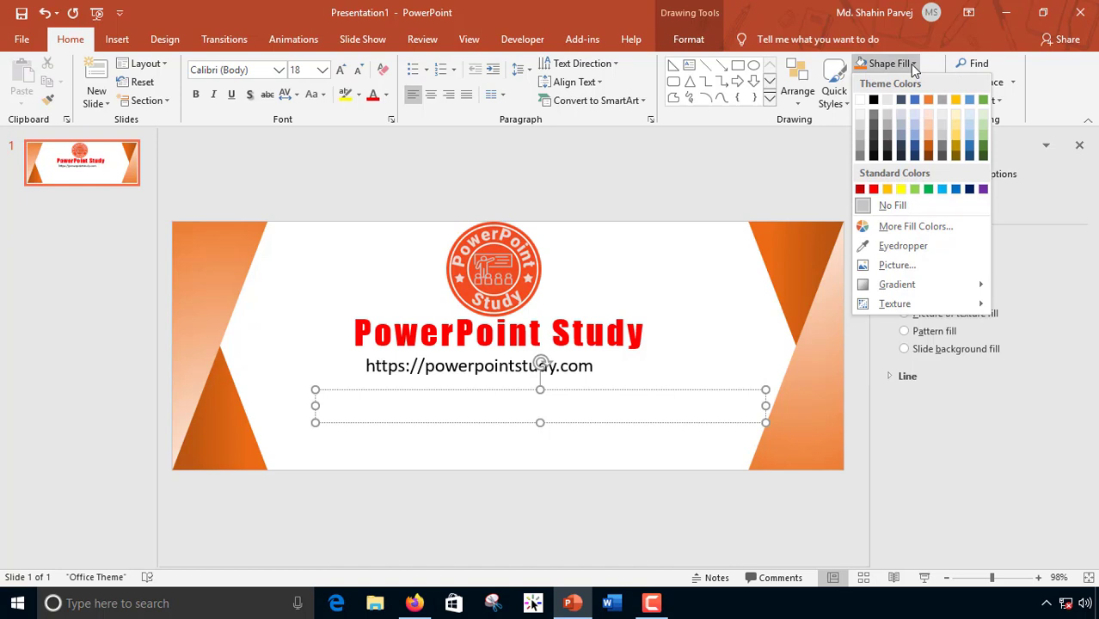
pyautogui.click(861, 189)
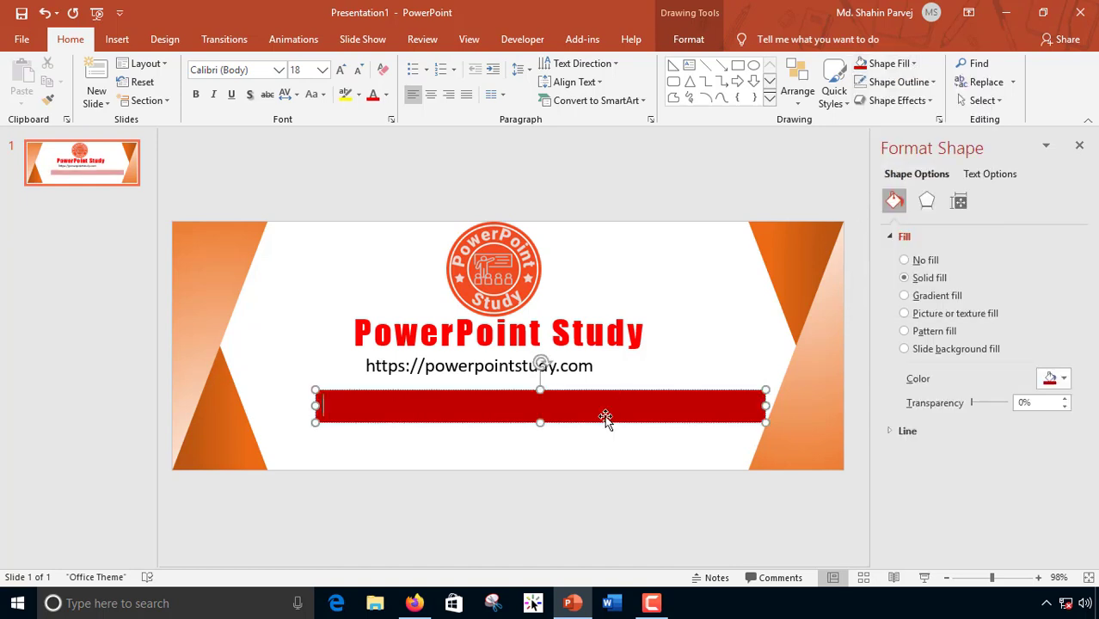
# Step: Type the bold tagline 'Microsoft PowerPoint Tips, Tricks & Tutorial' into the red bar
pyautogui.click(475, 407)
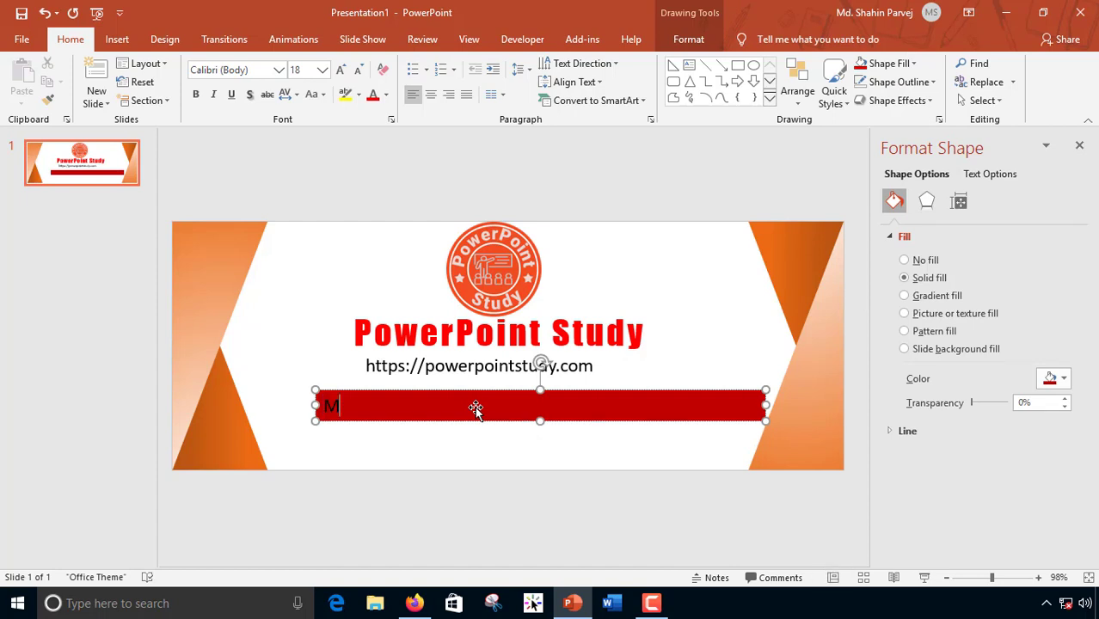
pyautogui.write('Microsoft PowerPoint Tips, Tricks & Tutor')
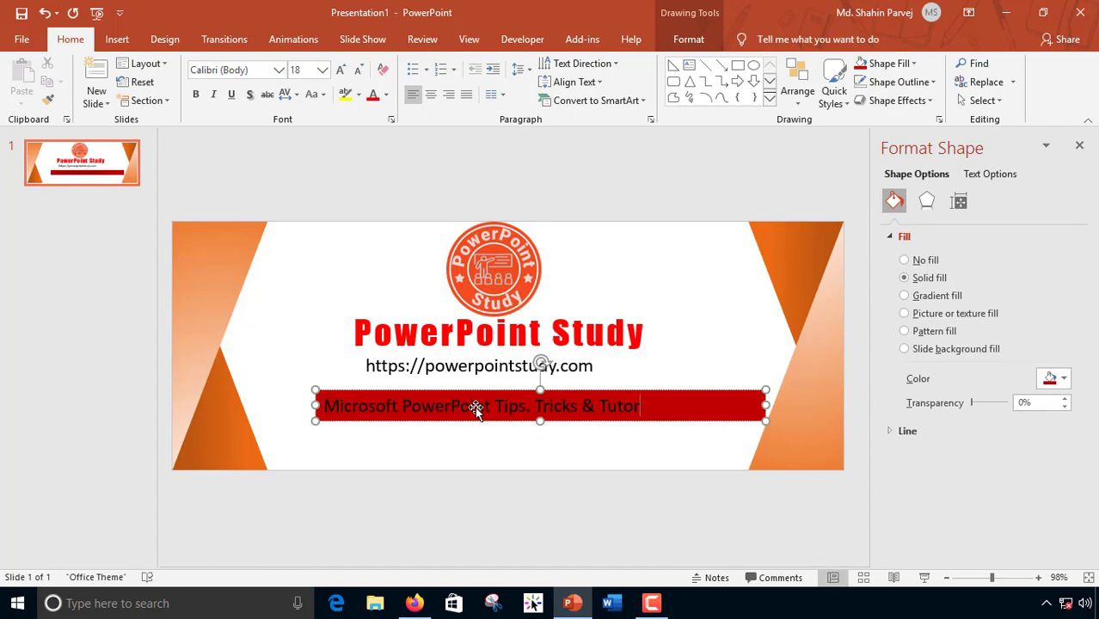
pyautogui.write('ial')
pyautogui.hotkey('ctrl', 'a')
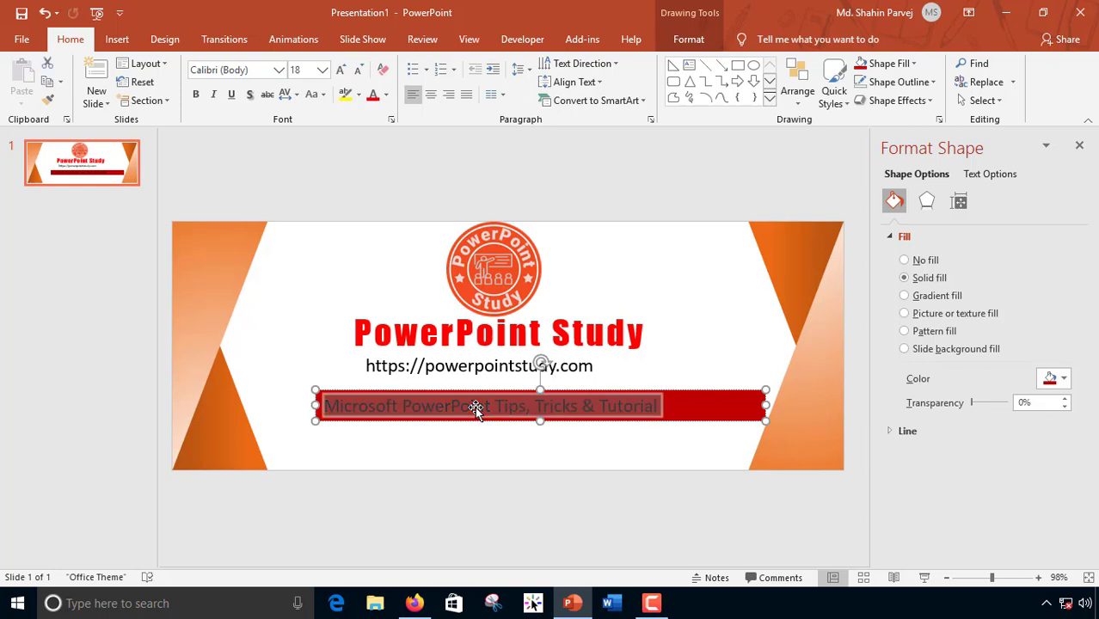
pyautogui.click(197, 98)
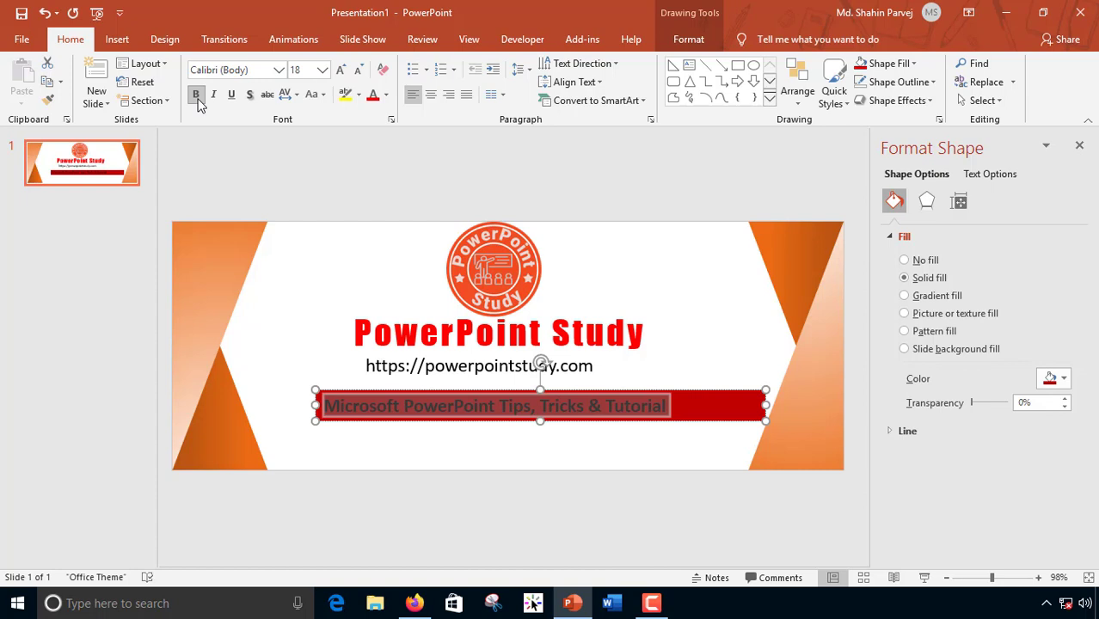
pyautogui.click(386, 95)
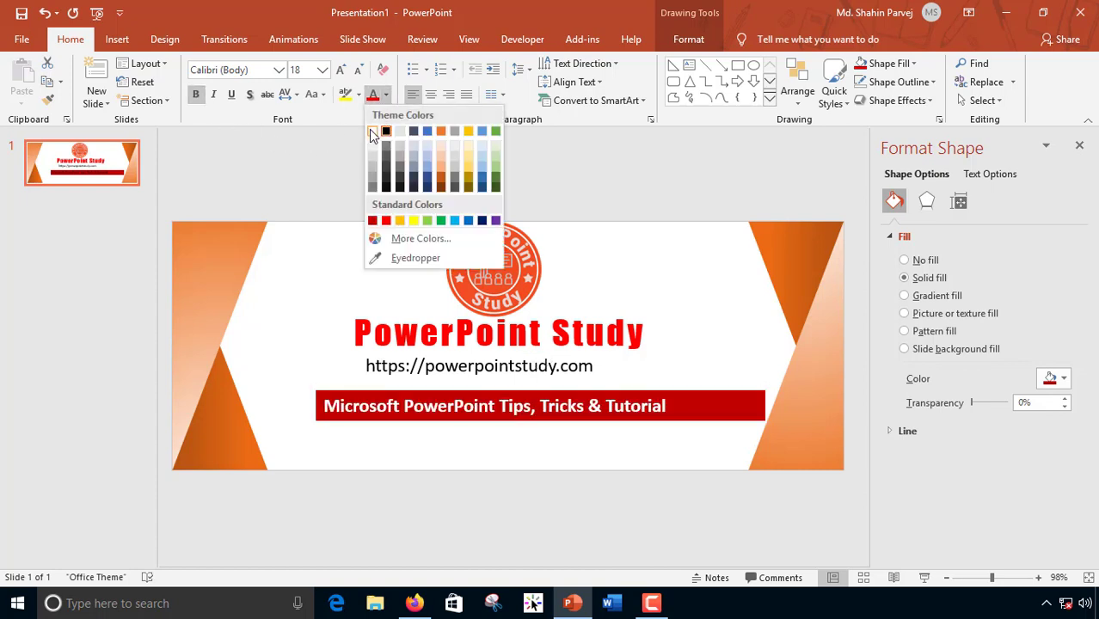
# Step: Make the tagline white, centred and 24 pt, and extend the bar leftward
pyautogui.click(372, 133)
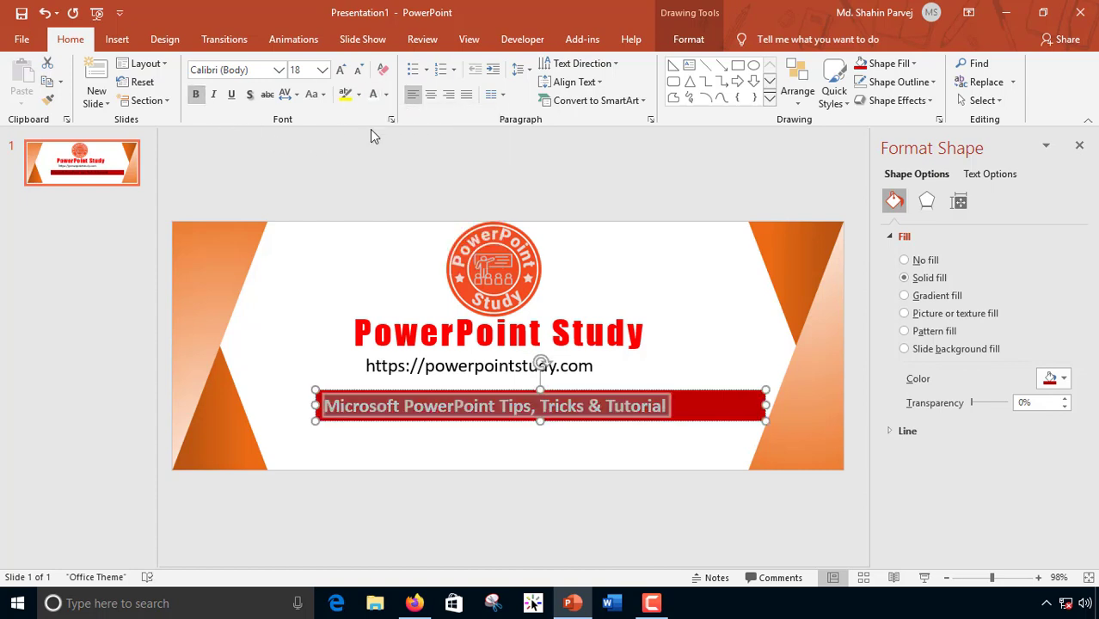
pyautogui.click(431, 96)
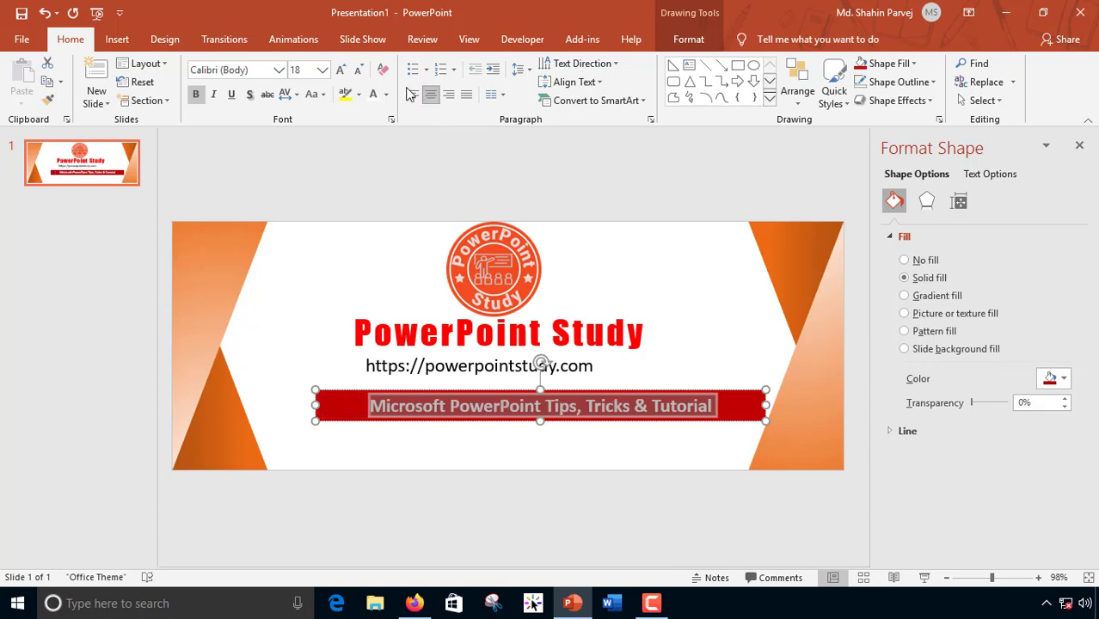
pyautogui.click(341, 70)
pyautogui.click(342, 71)
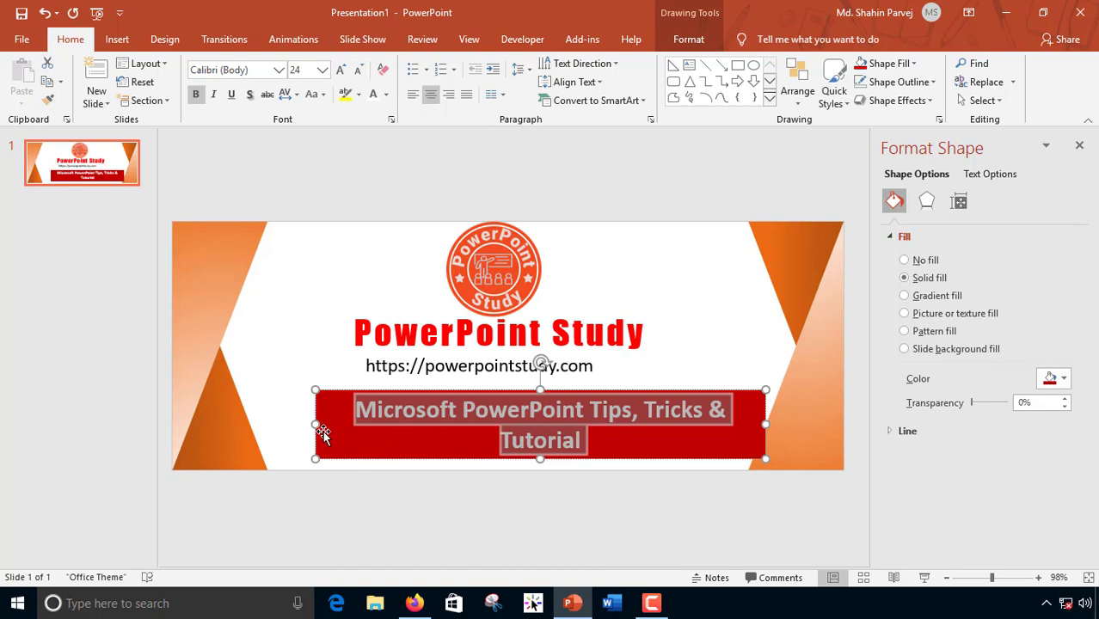
pyautogui.moveTo(315, 424); pyautogui.dragTo(277, 418)
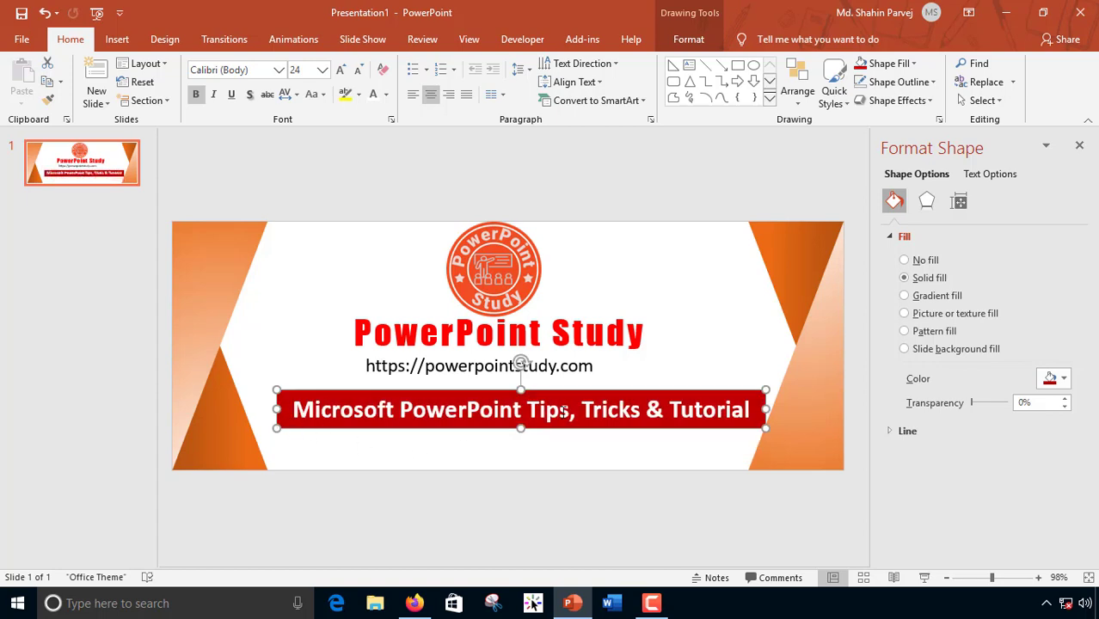
# Step: Use Edit Points to pull out the bar's top-right corner into a slanted end
pyautogui.rightClick(610, 389)
pyautogui.click(664, 143)
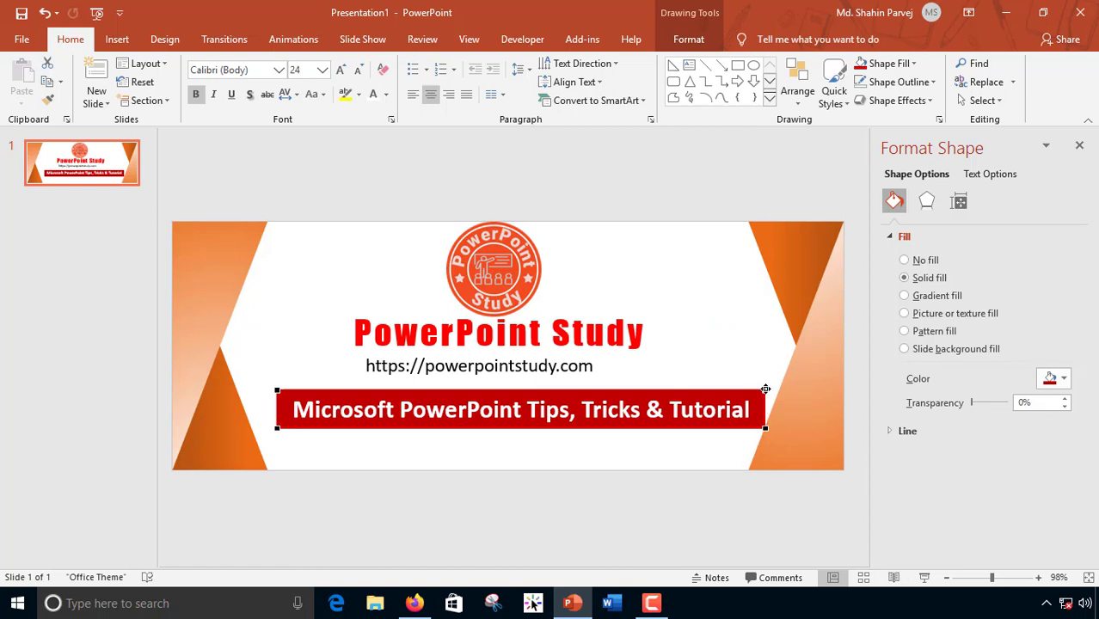
pyautogui.moveTo(765, 389); pyautogui.dragTo(780, 386)
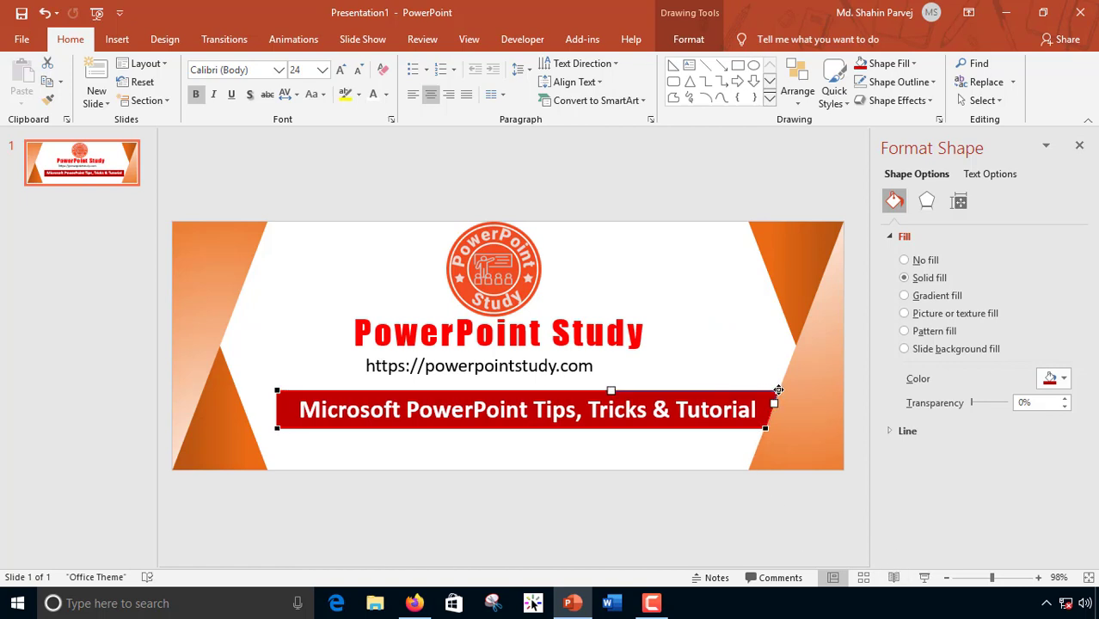
pyautogui.click(736, 323)
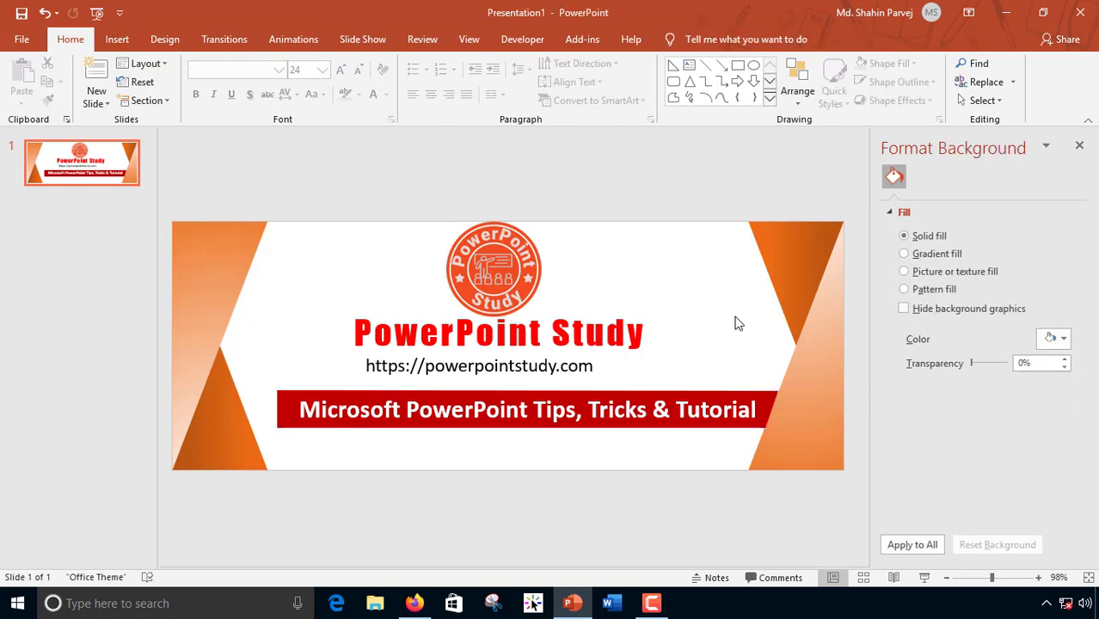
# Step: Set the red banner's Shape Outline to No Outline
pyautogui.click(728, 386)
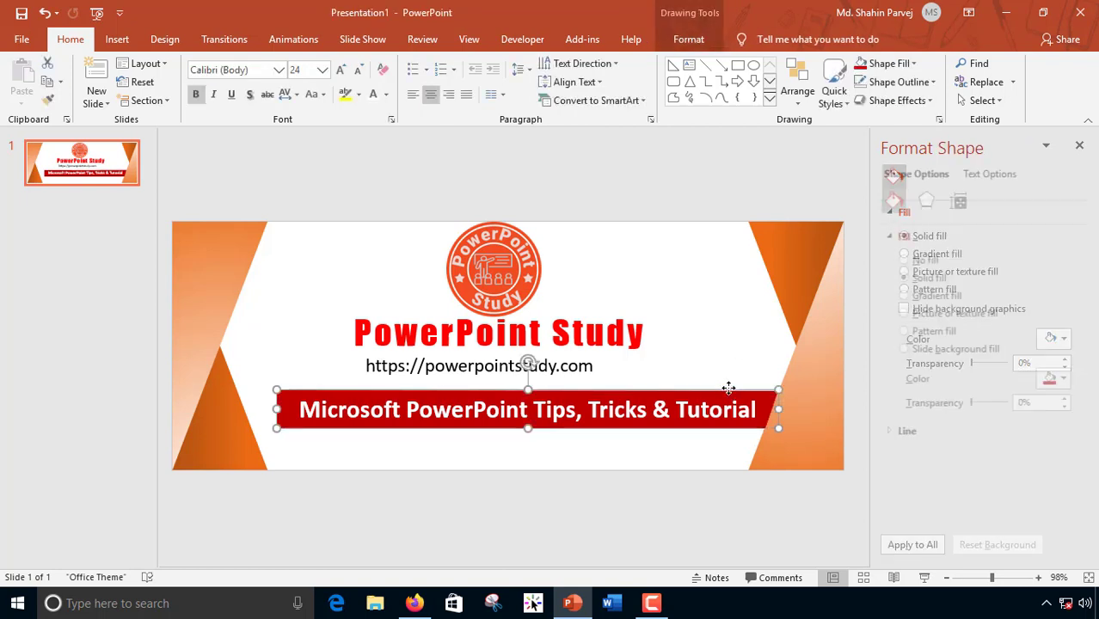
pyautogui.click(896, 83)
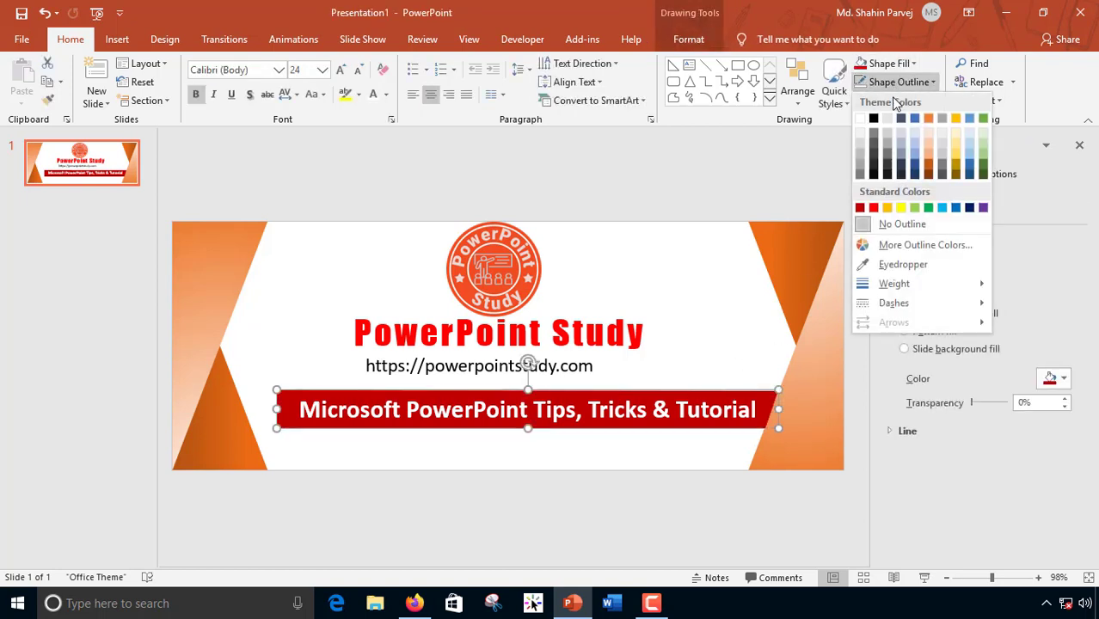
pyautogui.click(888, 229)
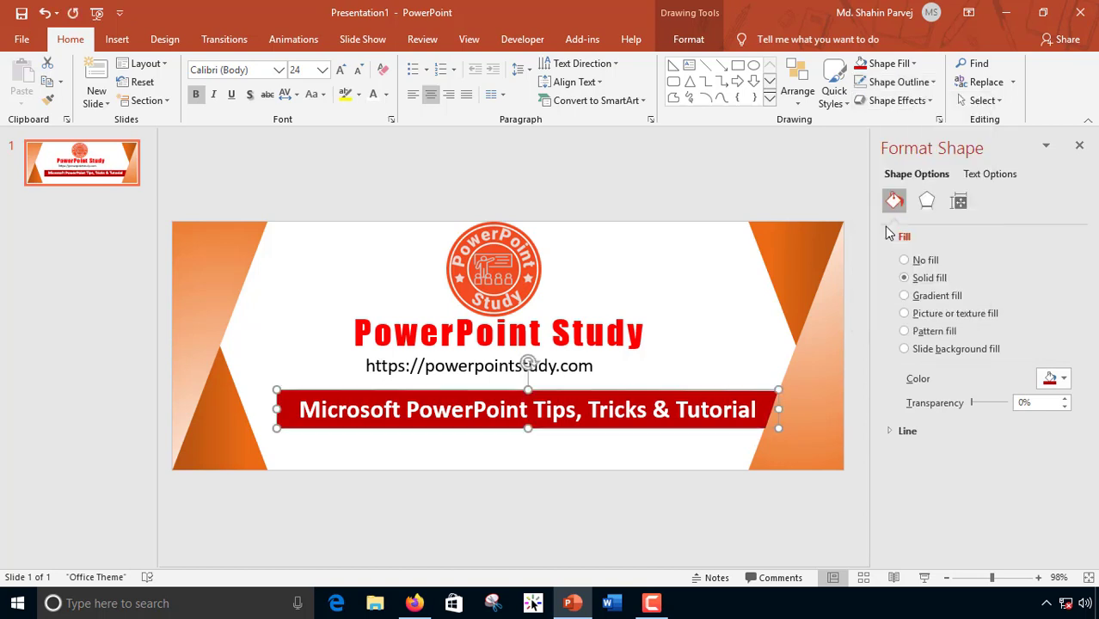
pyautogui.click(721, 294)
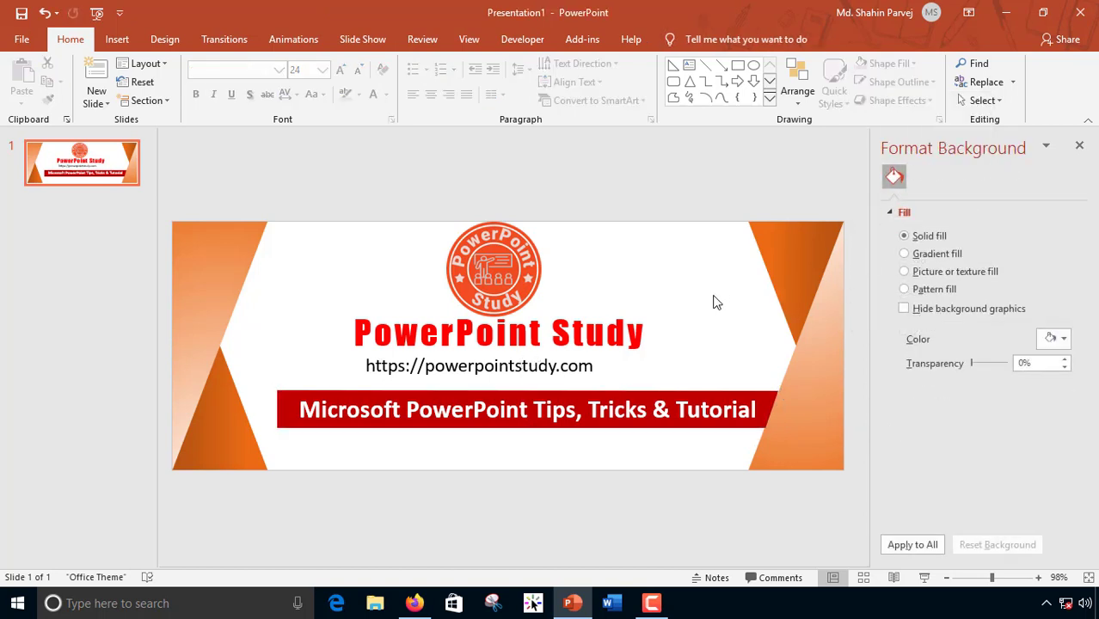
pyautogui.click(651, 392)
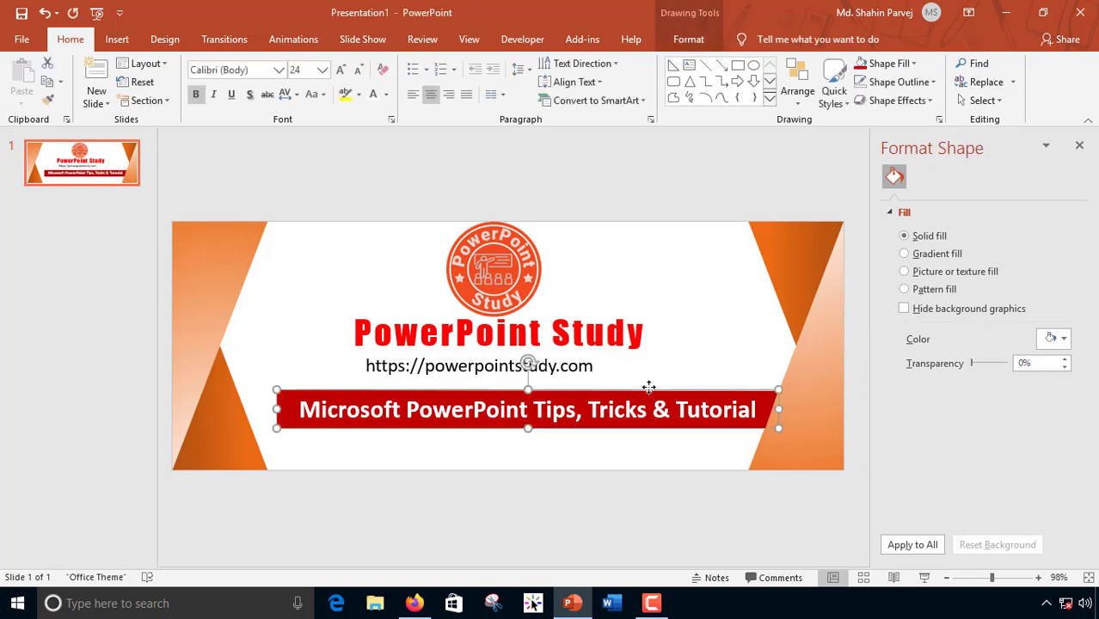
# Step: Duplicate the red tagline banner and place the copy below it
pyautogui.click(48, 82)
pyautogui.click(60, 86)
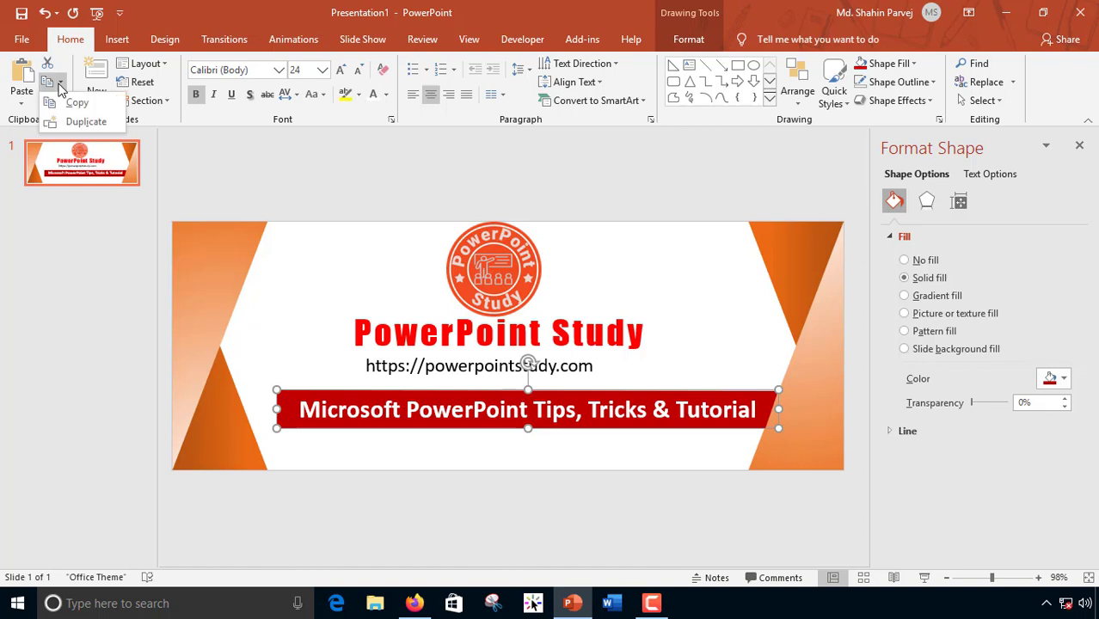
pyautogui.click(73, 119)
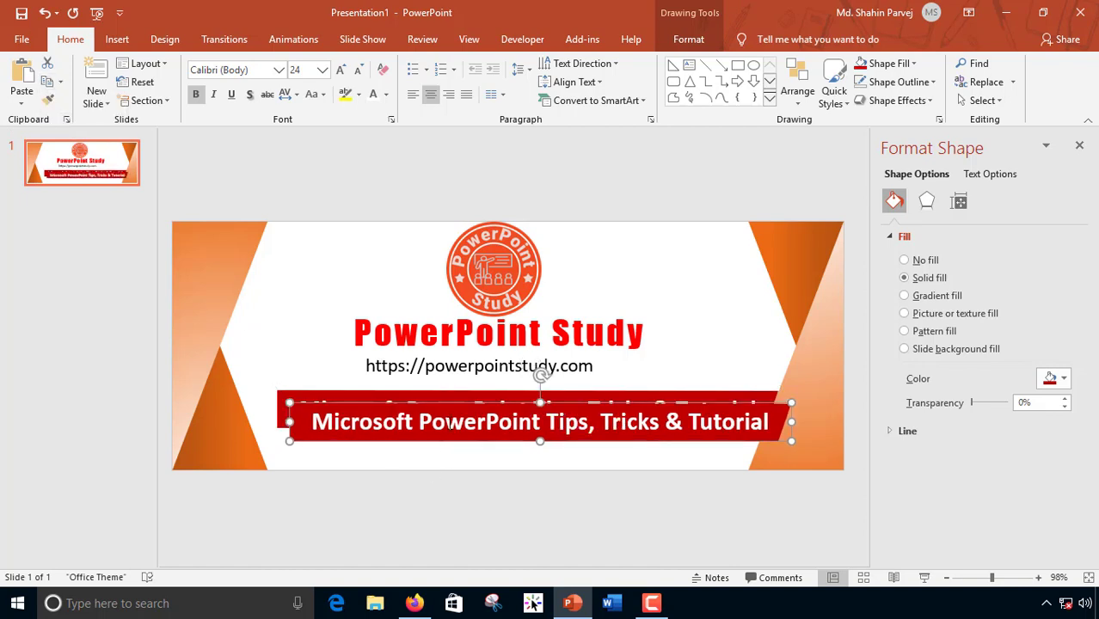
pyautogui.moveTo(447, 405); pyautogui.dragTo(419, 430)
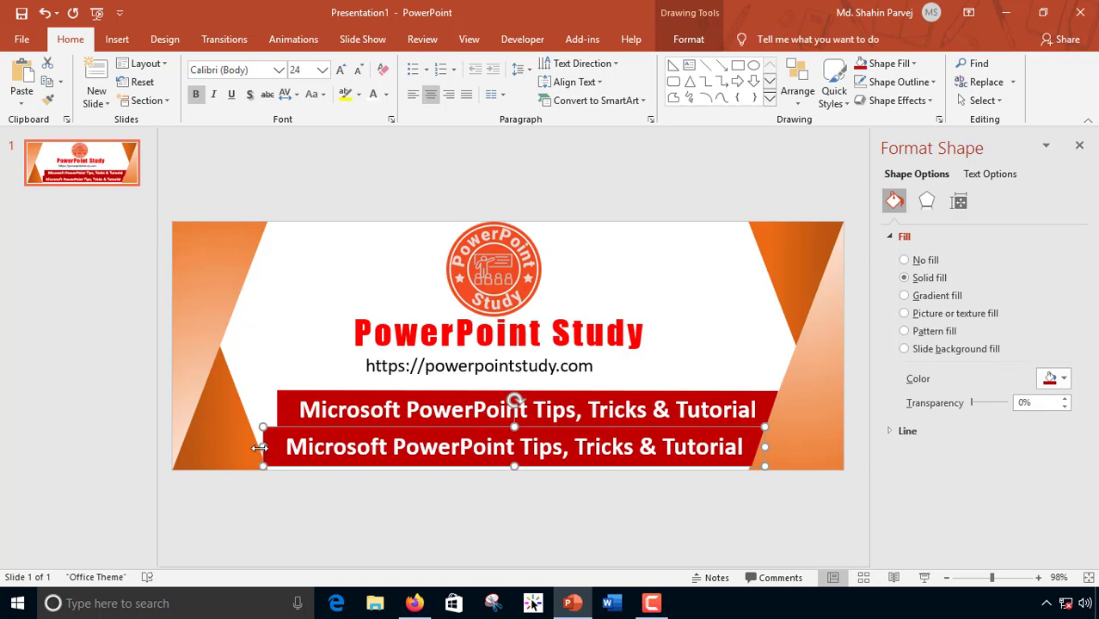
# Step: Replace the copy's text with 'Please Like The Page & Stay With Us' and align its left edge
pyautogui.click(359, 447)
pyautogui.hotkey('ctrl', 'a')
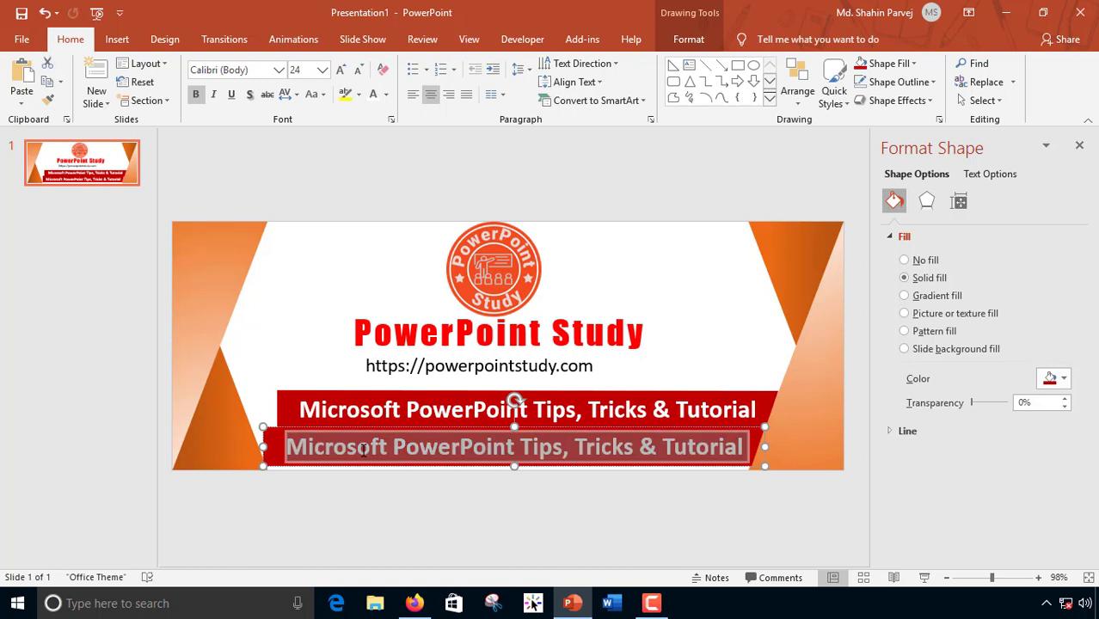
pyautogui.write('Ple')
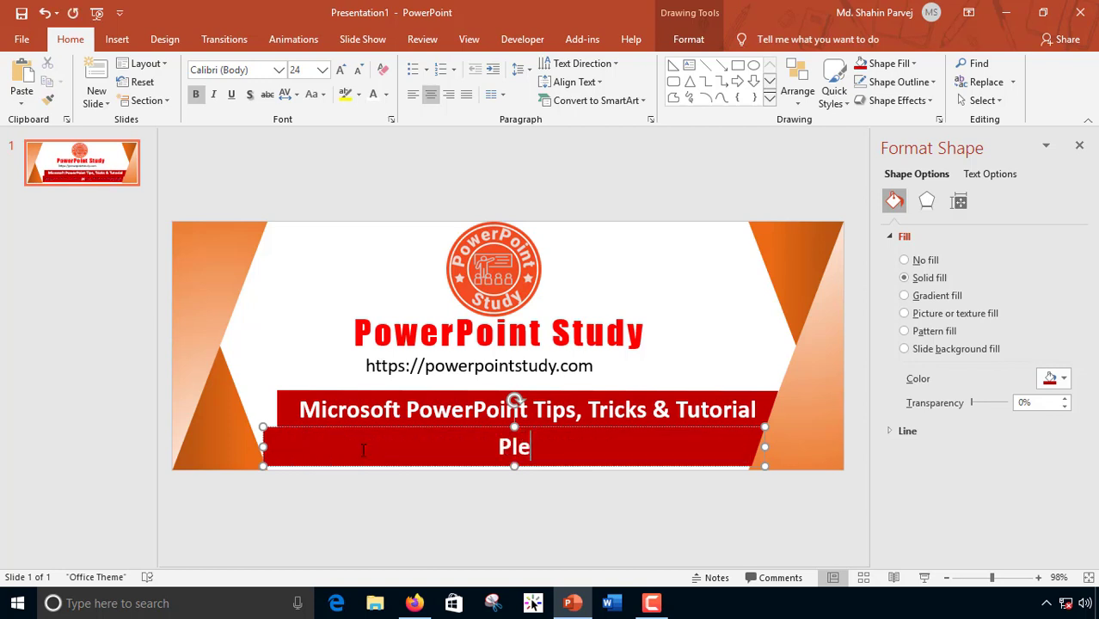
pyautogui.write('ase Like')
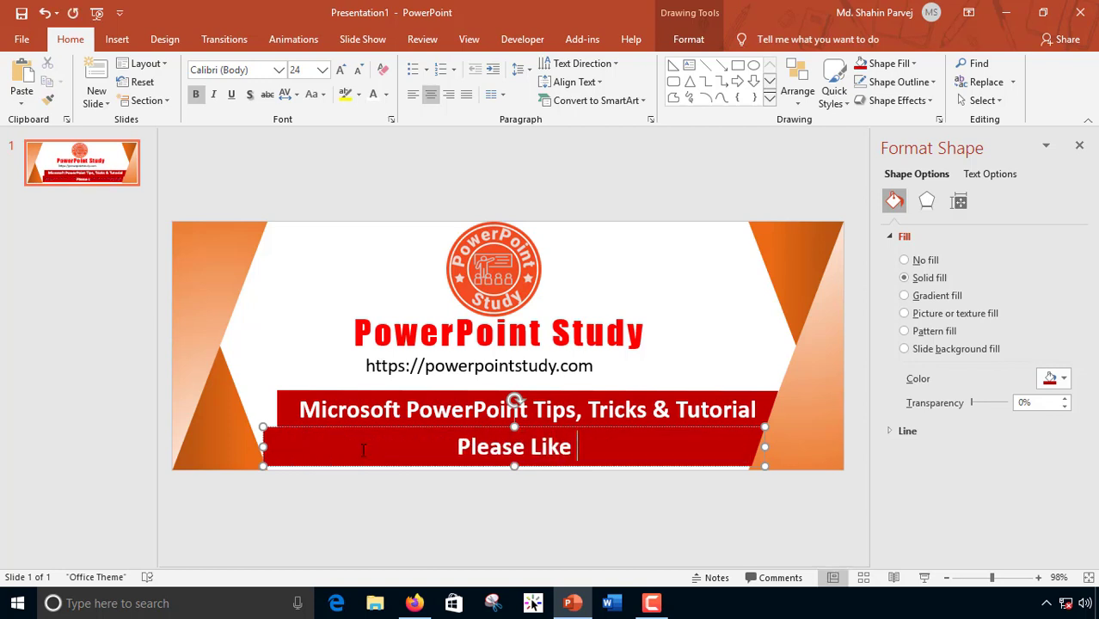
pyautogui.write(' The Page & Stay With Us')
pyautogui.moveTo(271, 451); pyautogui.dragTo(275, 447)
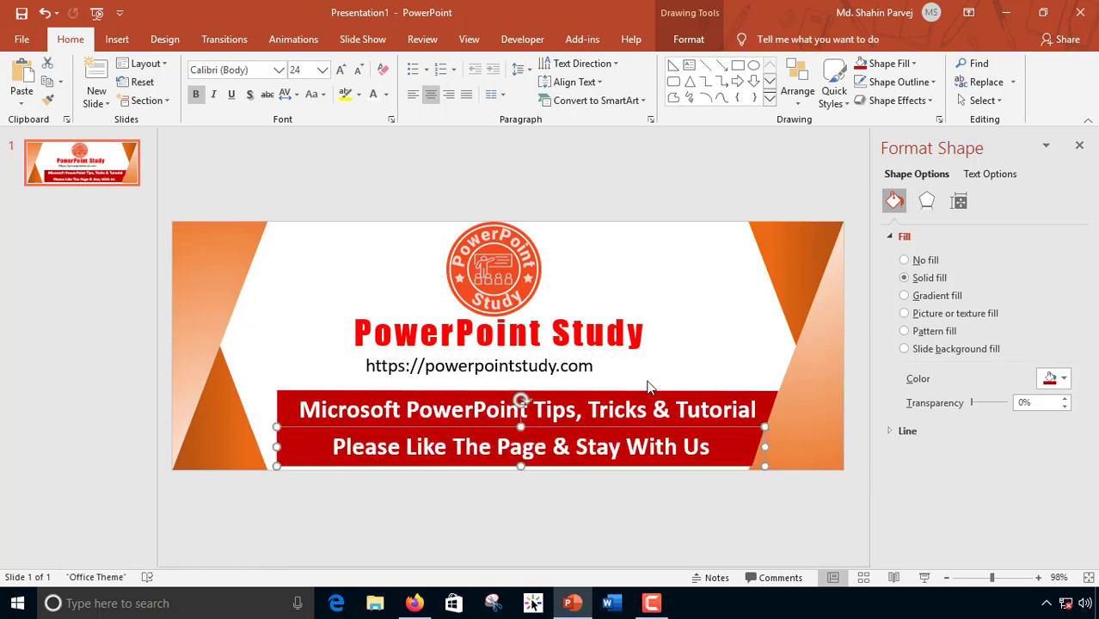
# Step: Nudge the lower banner down and slightly left with Ctrl+arrow keys until aligned
pyautogui.hotkey('ctrl', 'Down')
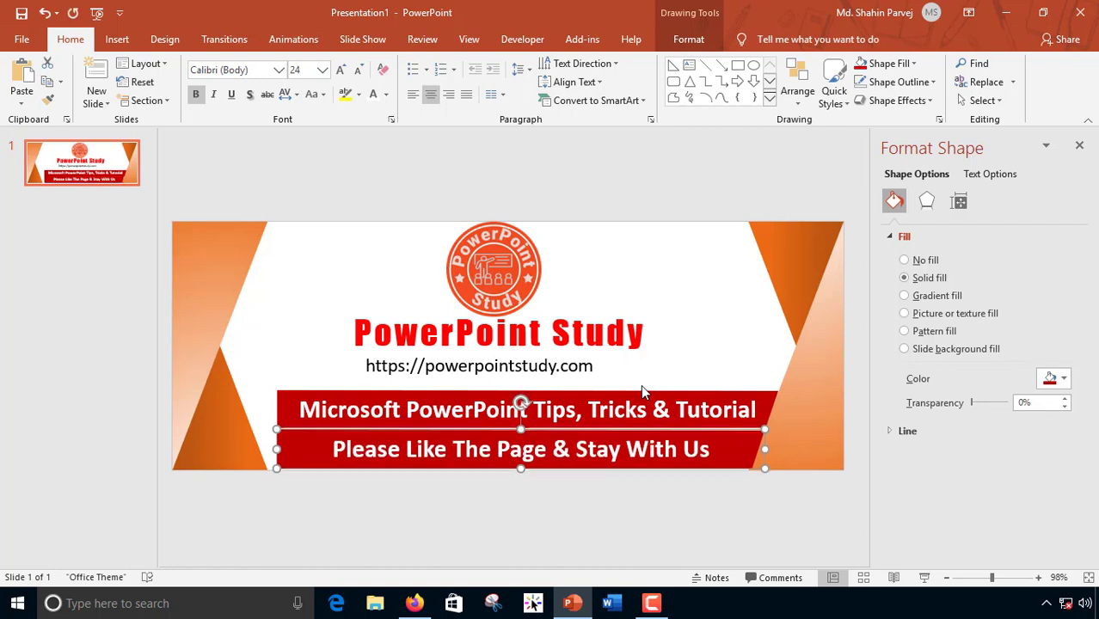
pyautogui.hotkey('ctrl', 'Down')
pyautogui.hotkey('ctrl', 'Up')
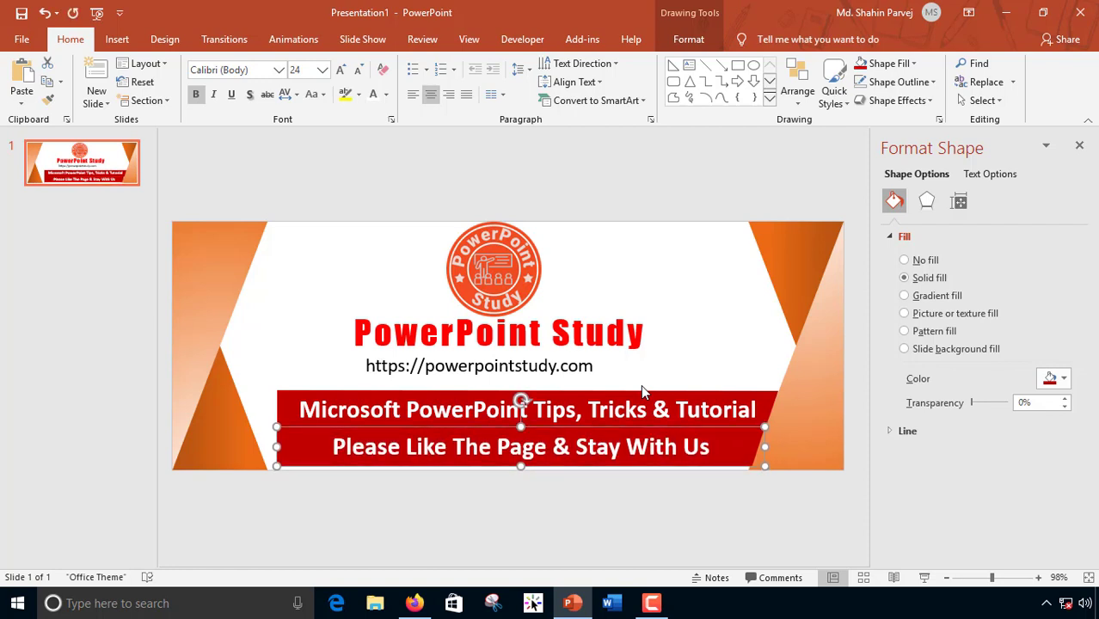
pyautogui.hotkey('ctrl', 'Down')
pyautogui.hotkey('ctrl', 'Down')
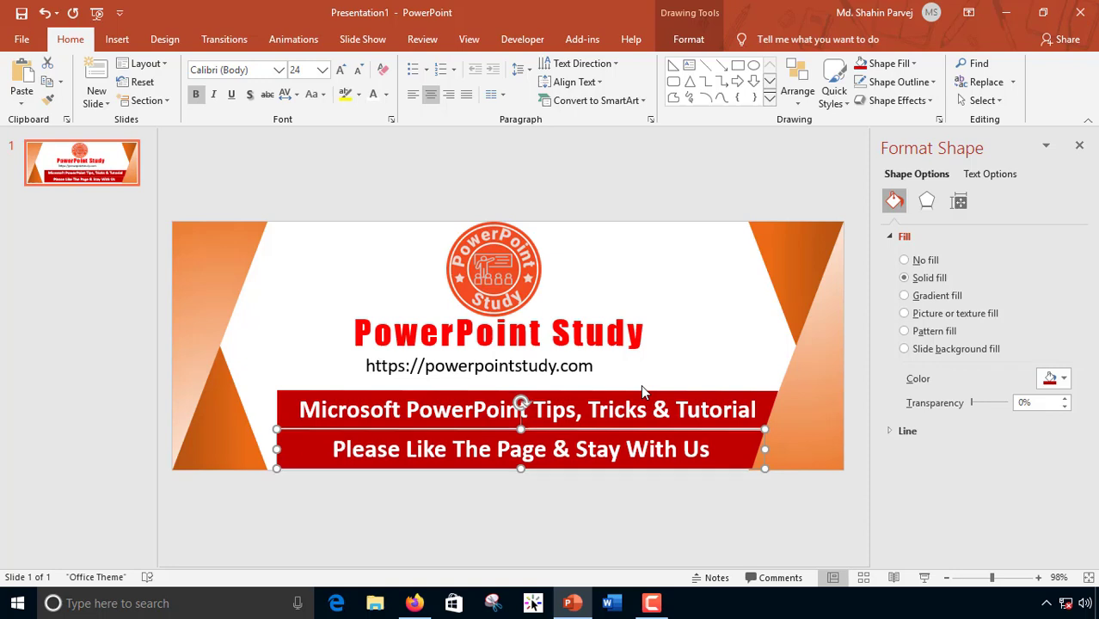
pyautogui.hotkey('ctrl', 'Down')
pyautogui.hotkey('ctrl', 'Down')
pyautogui.hotkey('ctrl', 'Up')
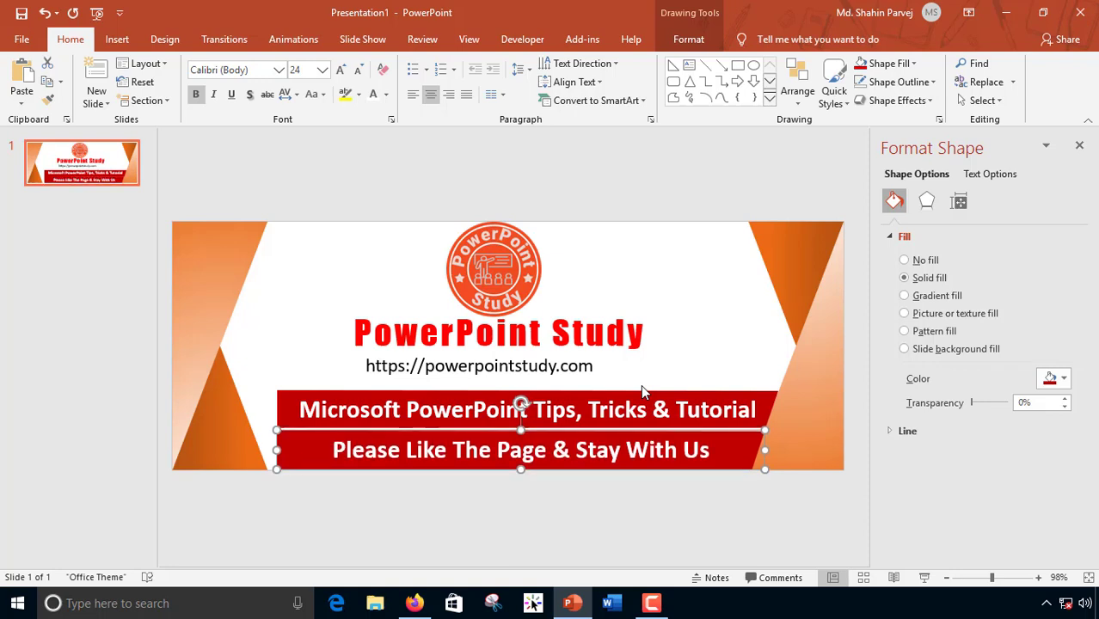
pyautogui.hotkey('ctrl', 'Left')
pyautogui.hotkey('ctrl', 'Left')
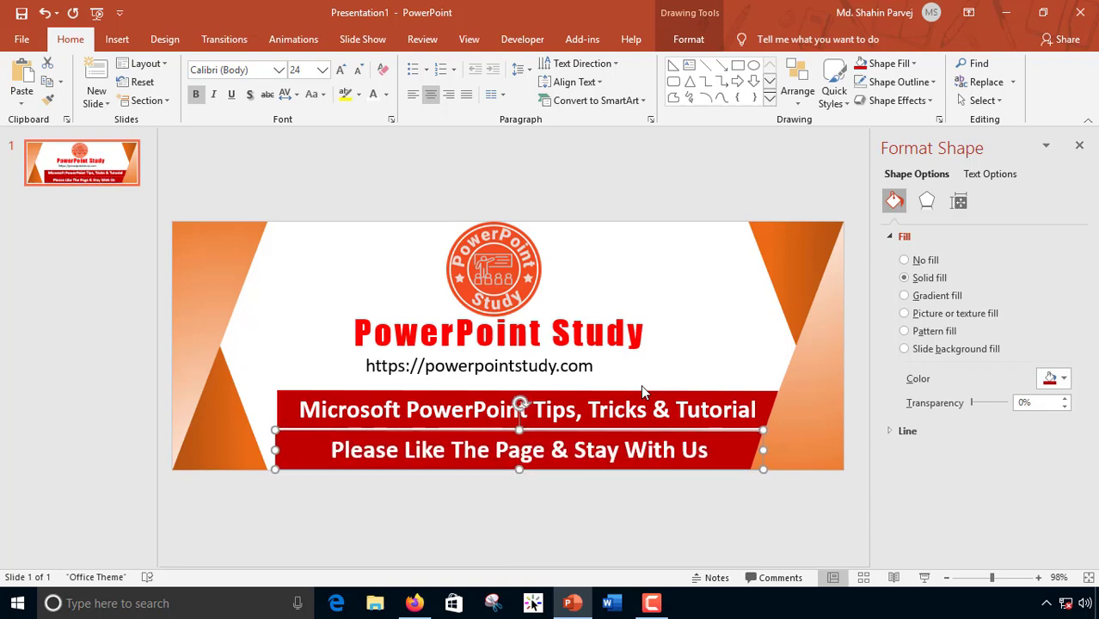
pyautogui.hotkey('ctrl', 'Up')
pyautogui.hotkey('ctrl', 'Down')
# Step: Apply the Intense Effect - Blue, Accent 1 quick style to the lower banner
pyautogui.click(847, 104)
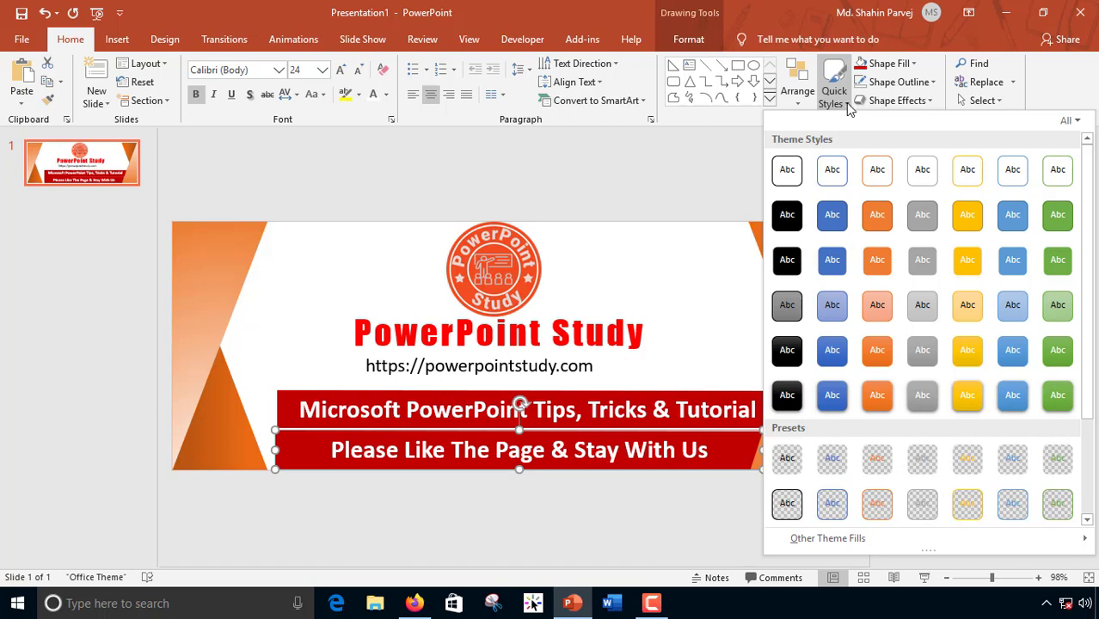
pyautogui.scroll(-3, 839, 265)
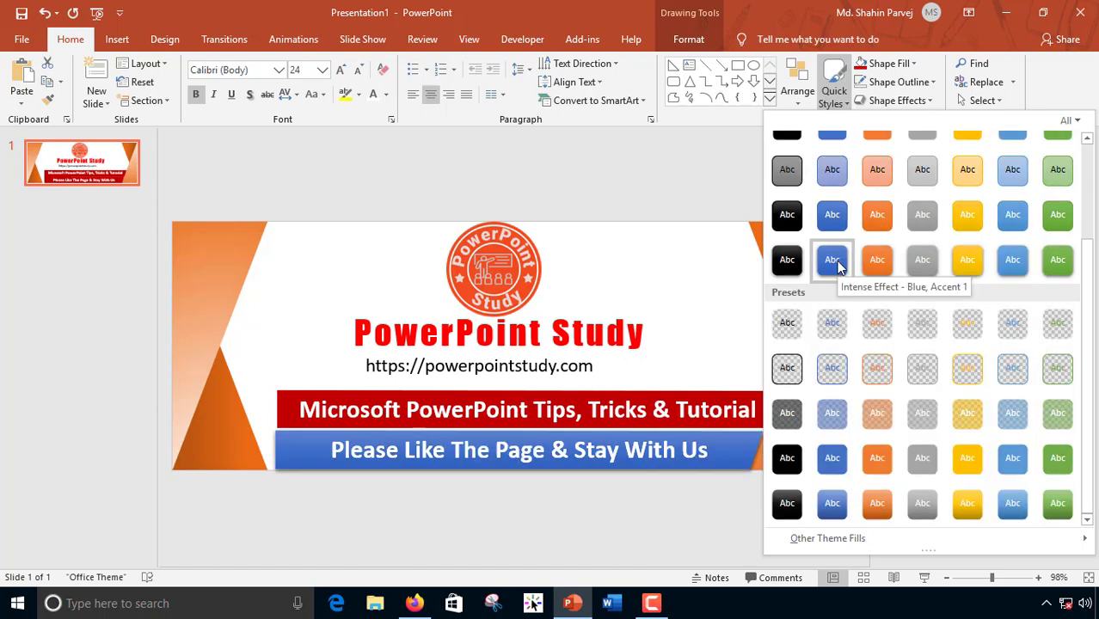
pyautogui.click(838, 265)
pyautogui.click(721, 278)
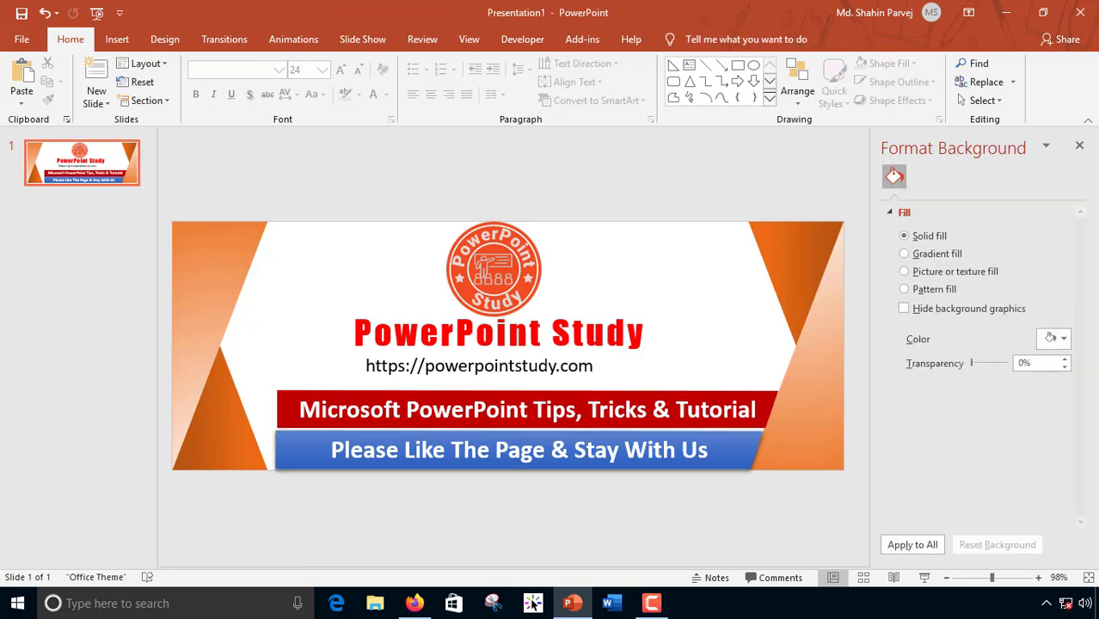
# Step: Adjust the blue banner's left edge slightly
pyautogui.click(284, 454)
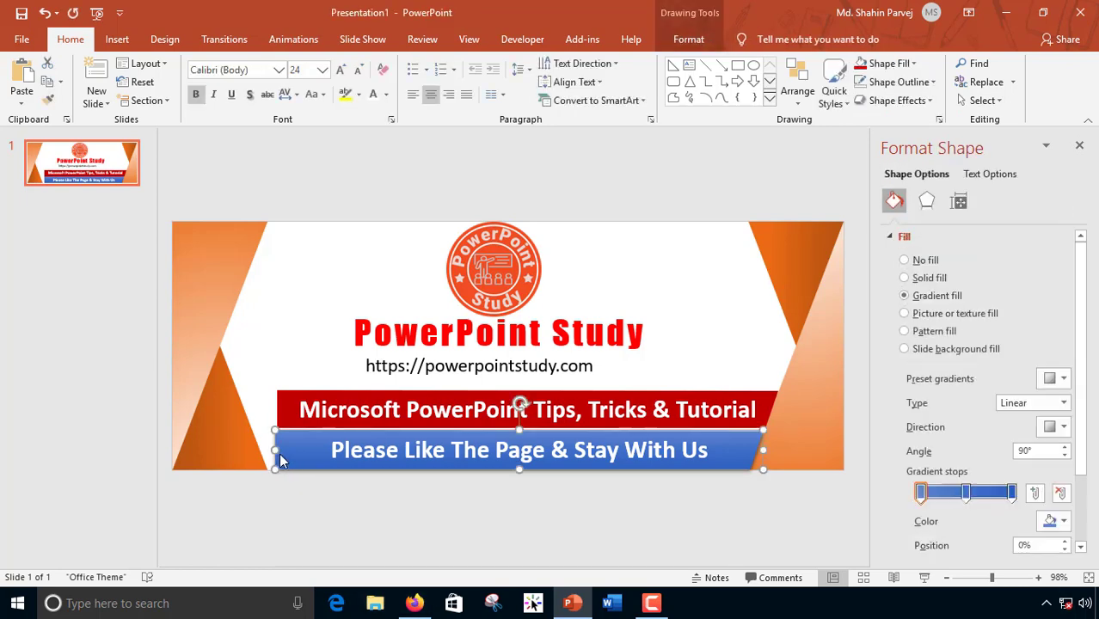
pyautogui.moveTo(275, 451); pyautogui.dragTo(277, 451)
pyautogui.click(300, 293)
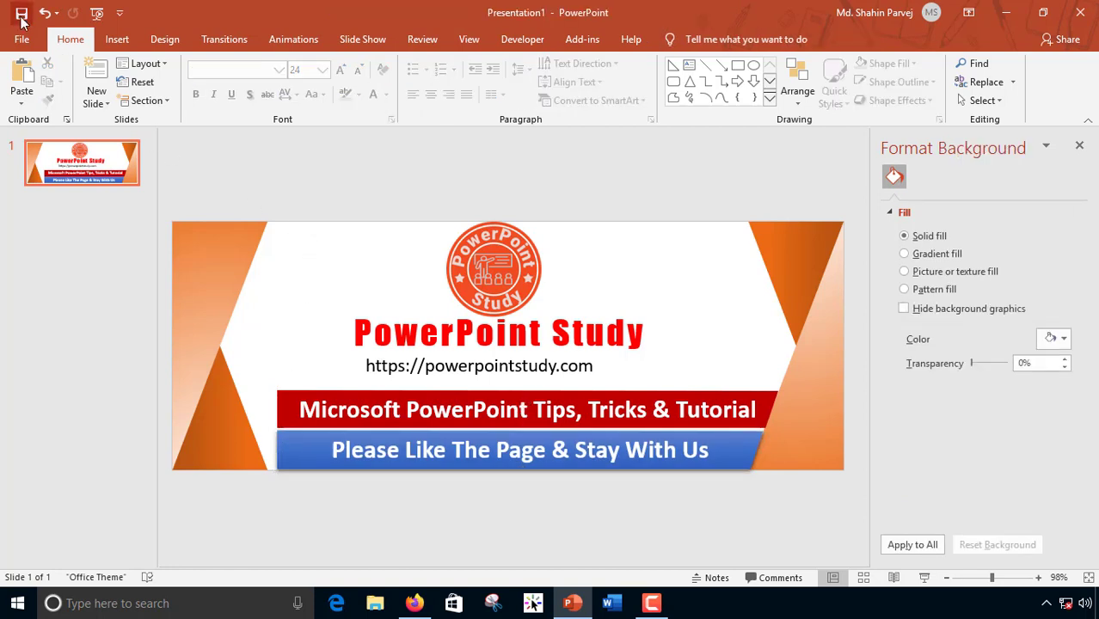
# Step: Save just the current slide to the Desktop as JPEG 'Facebook Cover Photo'
pyautogui.click(22, 41)
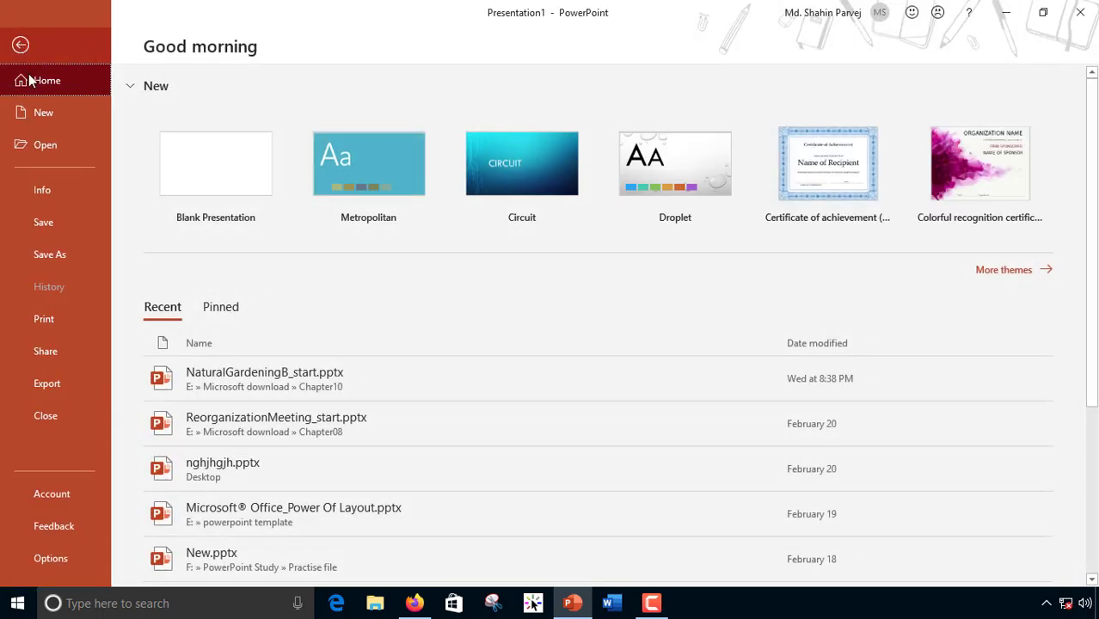
pyautogui.click(65, 251)
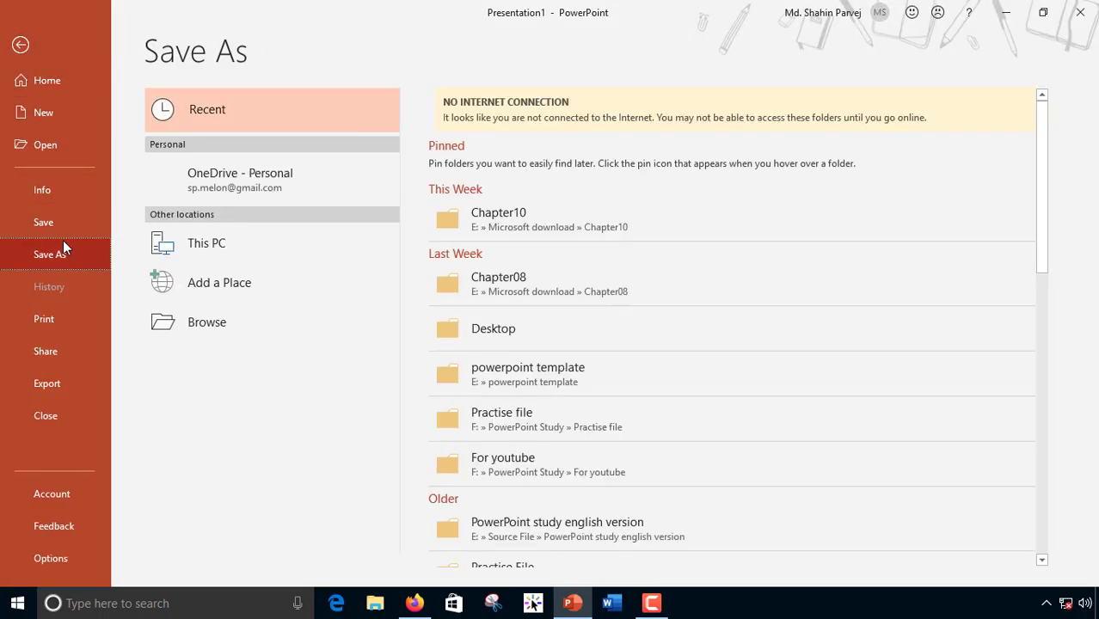
pyautogui.click(522, 343)
pyautogui.click(522, 343)
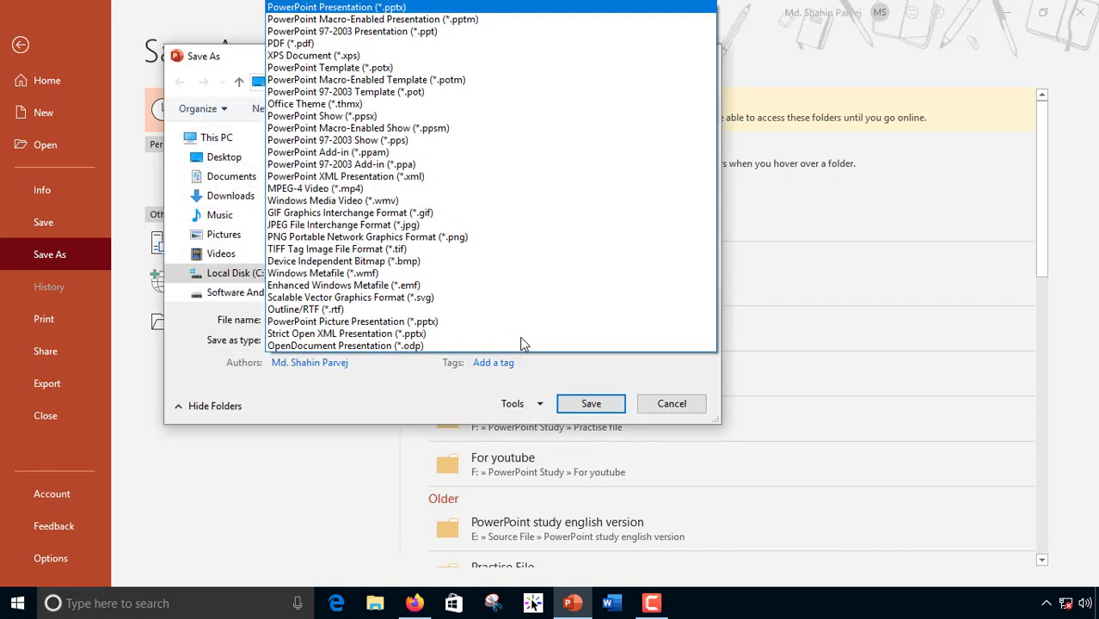
pyautogui.click(368, 410)
pyautogui.doubleClick(346, 319)
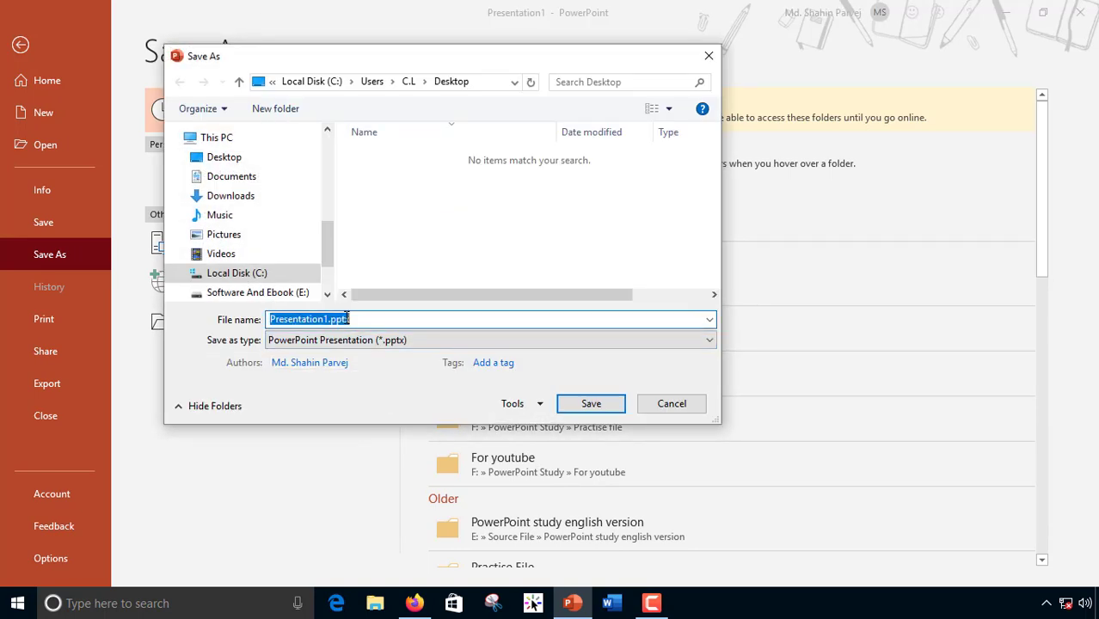
pyautogui.write('Facebook Cover Photo')
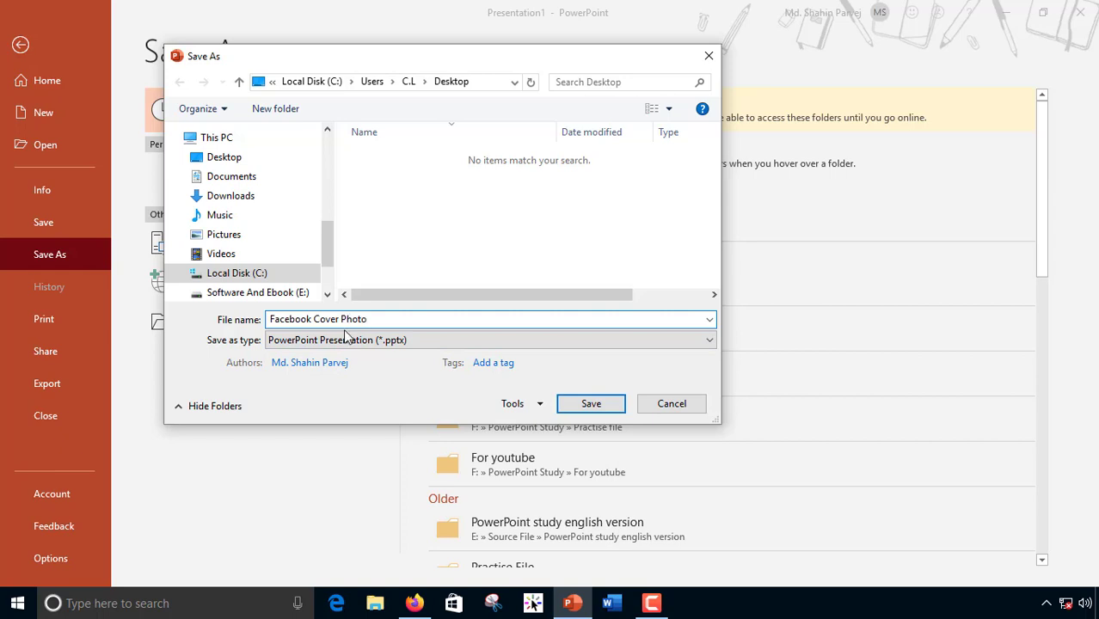
pyautogui.click(368, 342)
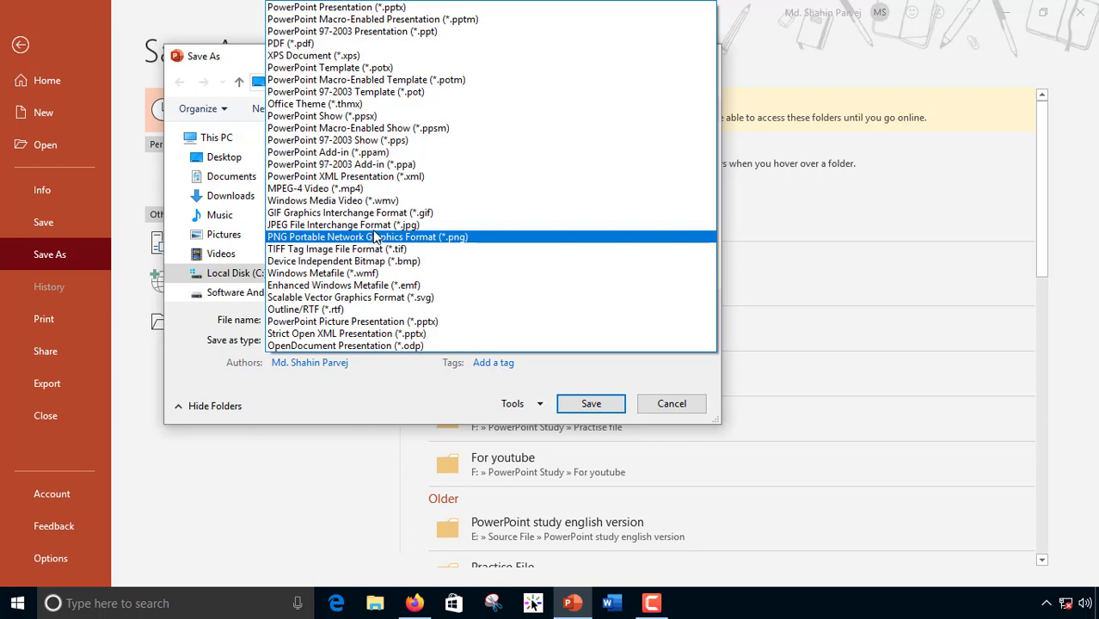
pyautogui.click(374, 228)
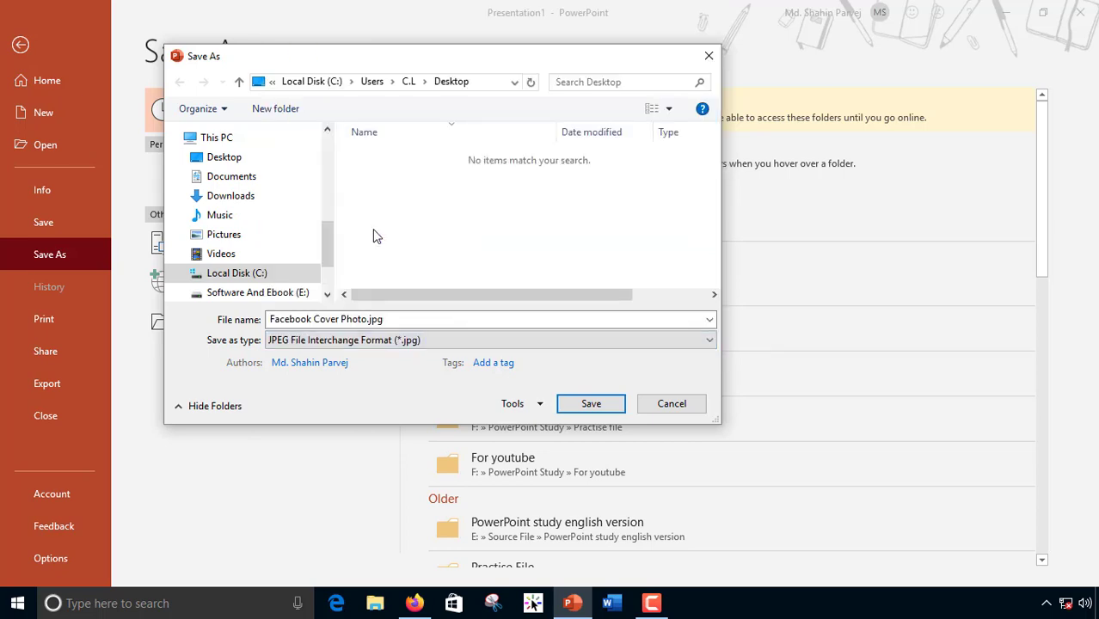
pyautogui.click(591, 406)
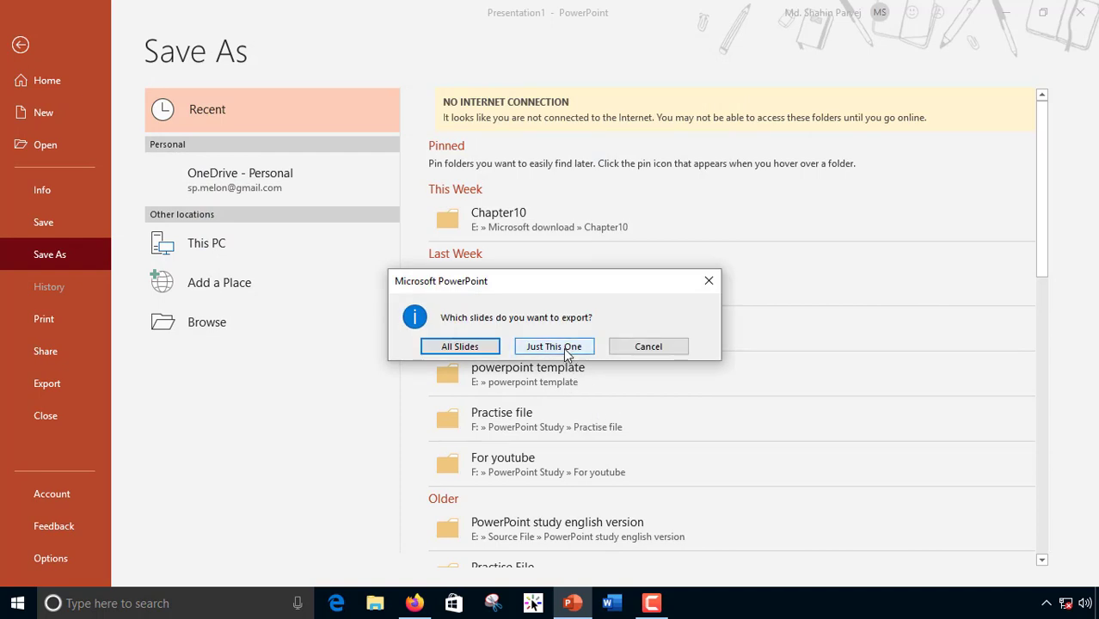
pyautogui.click(566, 353)
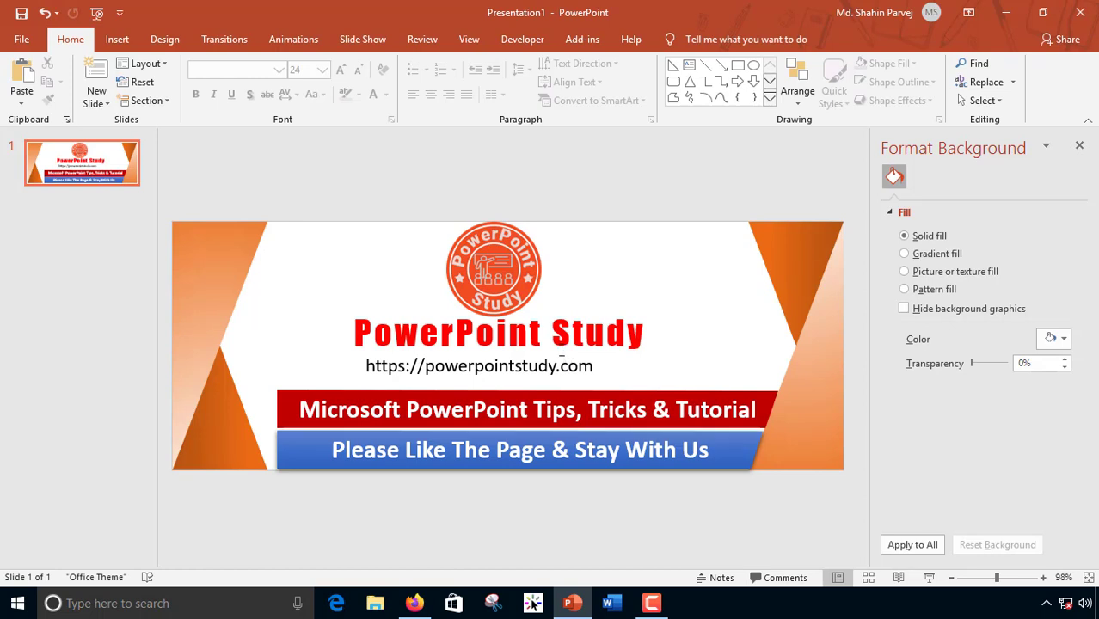
# Step: Minimize PowerPoint, move the Facebook Cover Photo.jpg icon to mid-desktop, and open it
pyautogui.click(1008, 12)
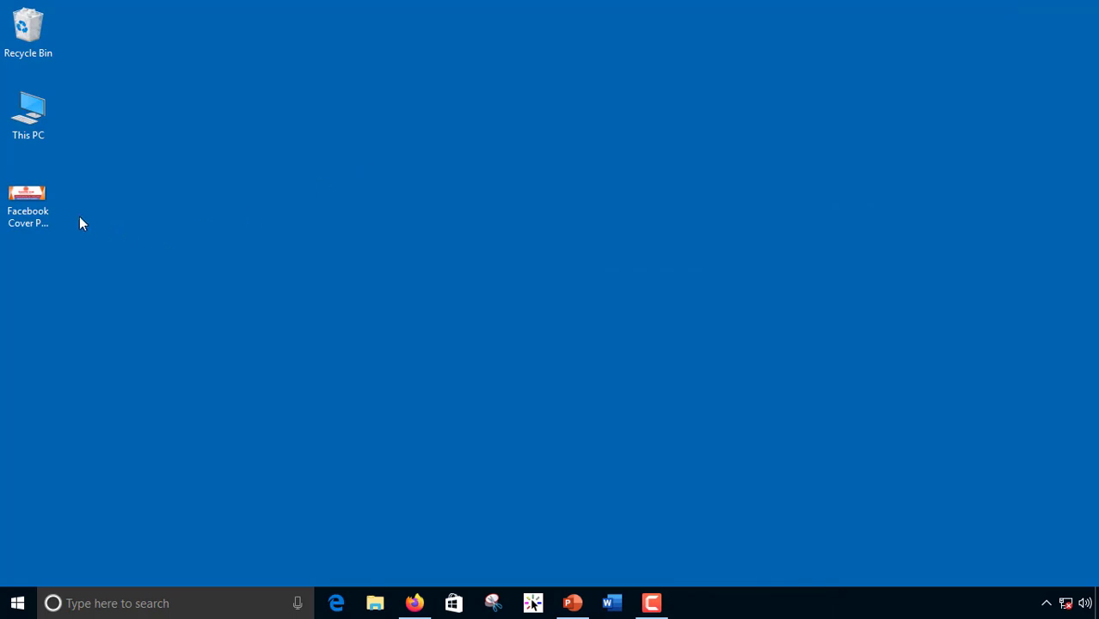
pyautogui.moveTo(54, 206); pyautogui.dragTo(437, 179)
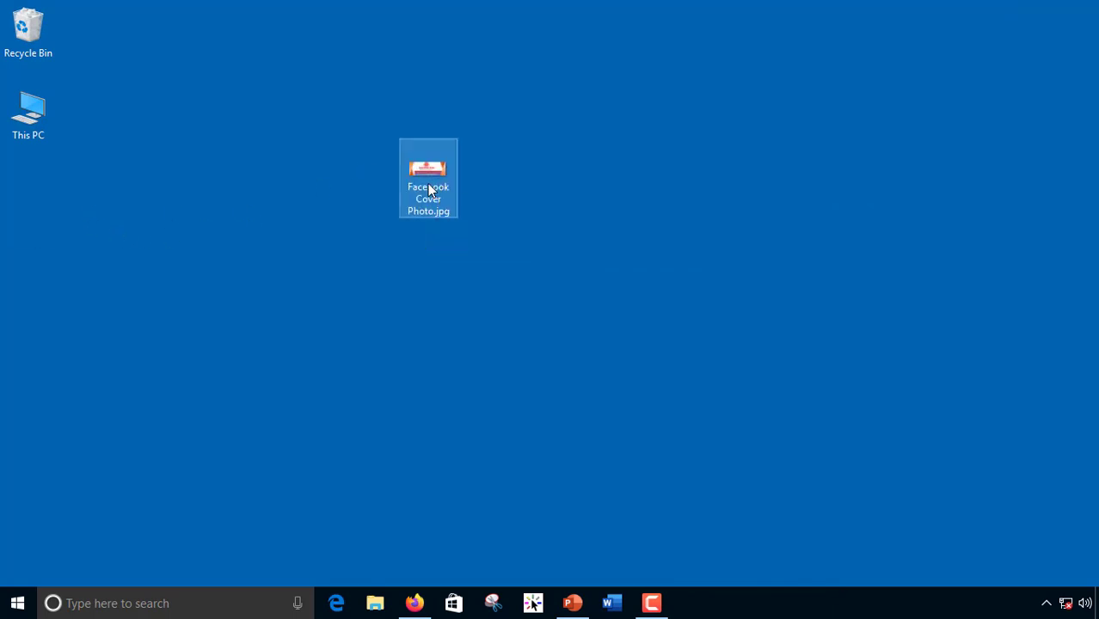
pyautogui.doubleClick(431, 190)
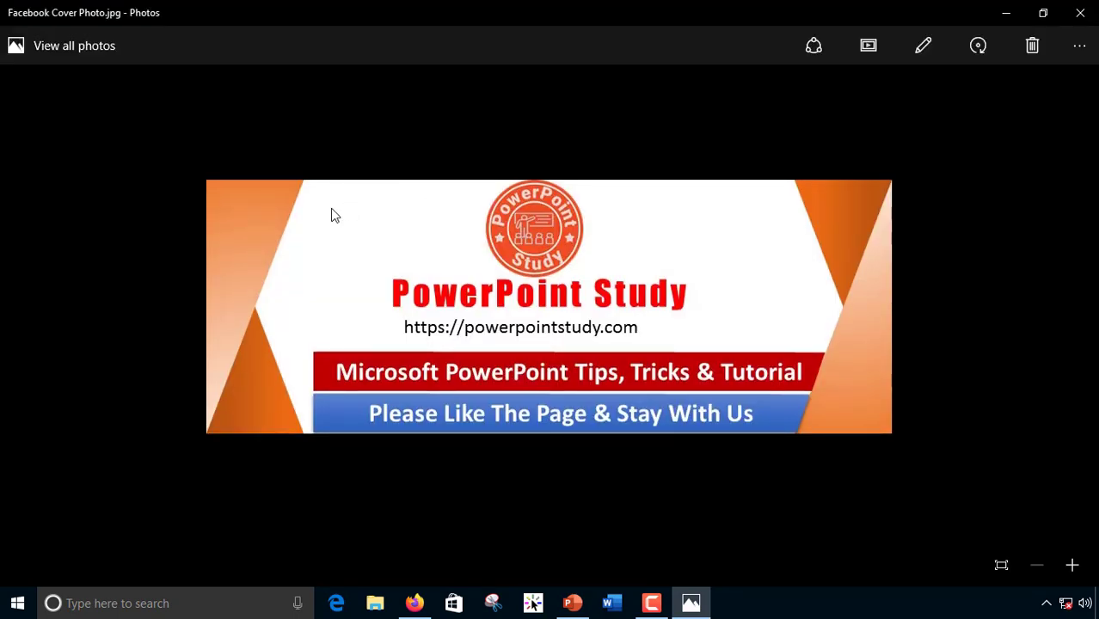
# Step: Show the image's File info in Photos and mark its 851 x 315 dimensions
pyautogui.rightClick(331, 209)
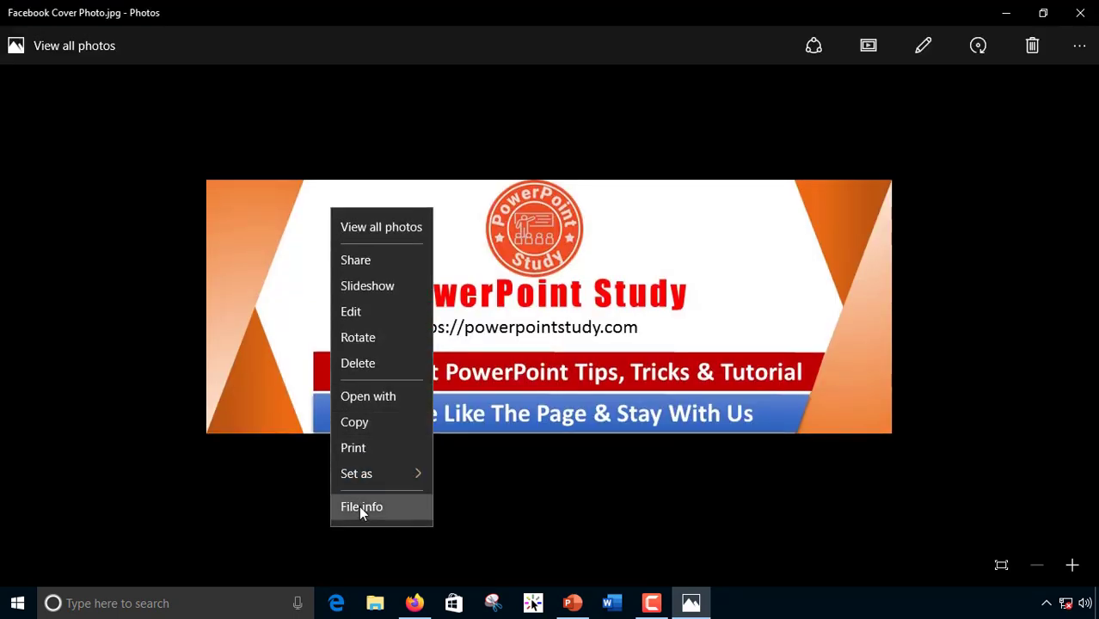
pyautogui.click(359, 505)
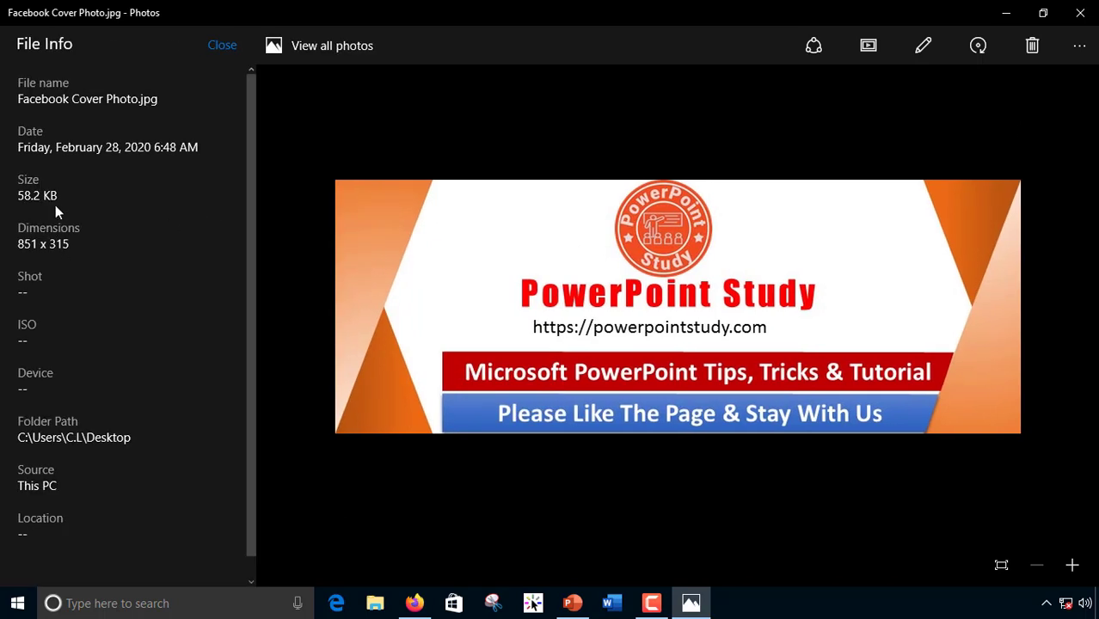
pyautogui.moveTo(10, 213)
pyautogui.mouseDown()
pyautogui.moveTo(55, 253)
pyautogui.moveTo(89, 257)
pyautogui.mouseUp()
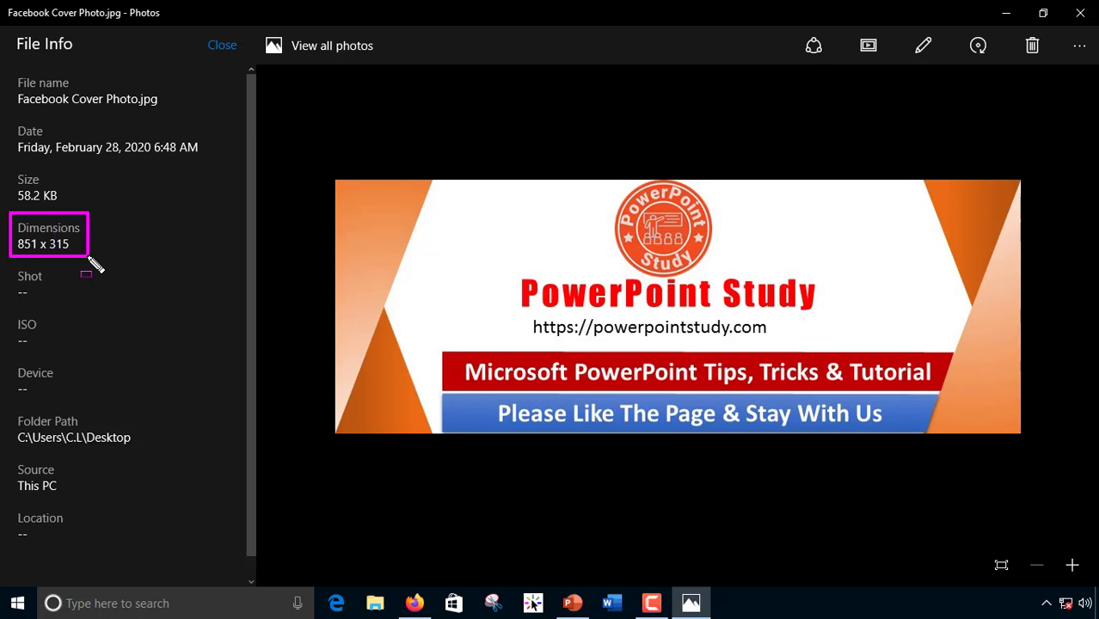